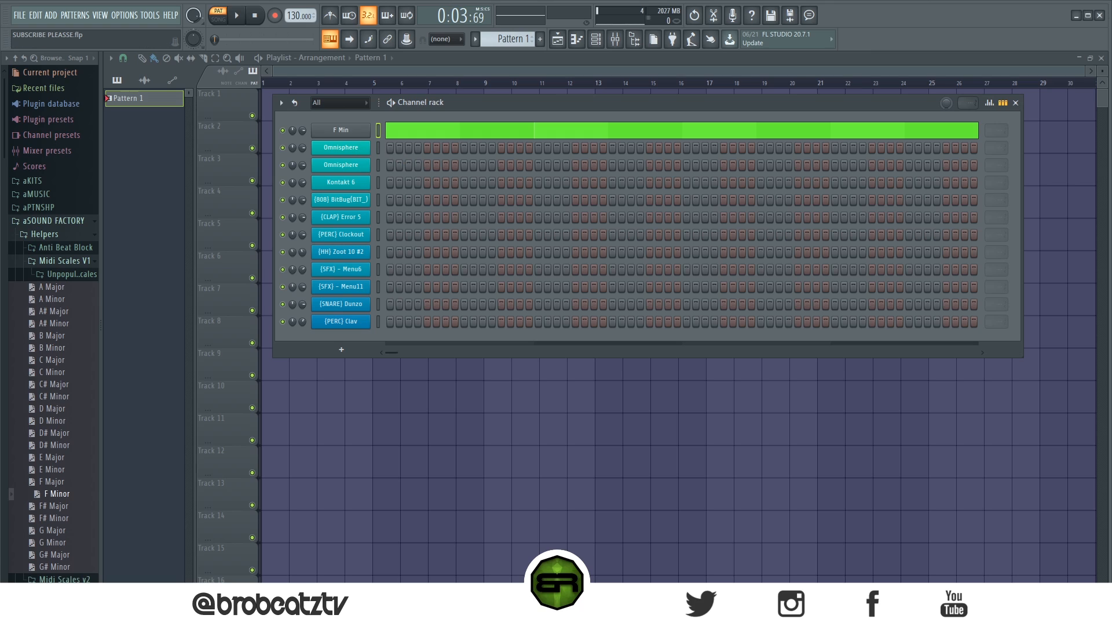
Step: Collapse the aSOUND FACTORY folder and inspect the two Omnisphere instruments and the Kontakt 6 instrument one by one
left_click(66, 221)
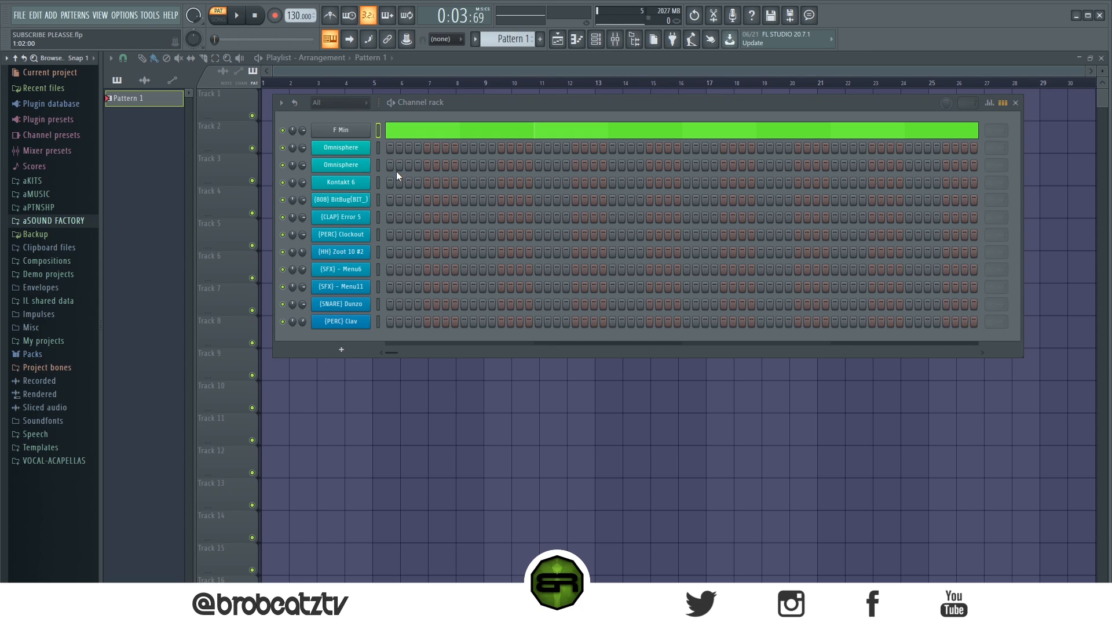
left_click(341, 147)
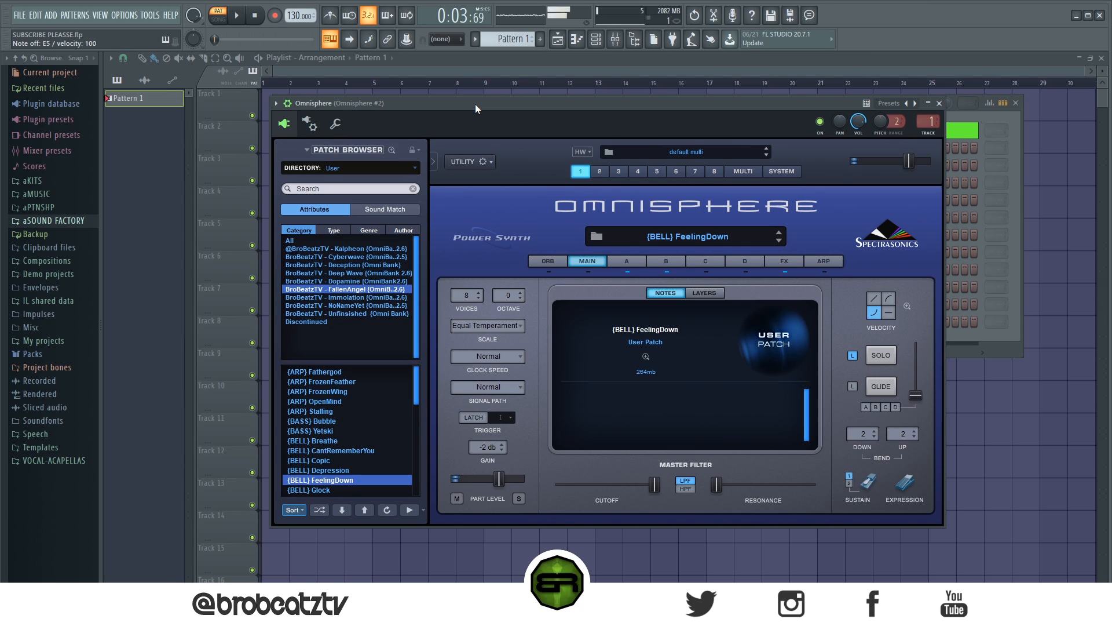
left_click(939, 103)
left_click(341, 165)
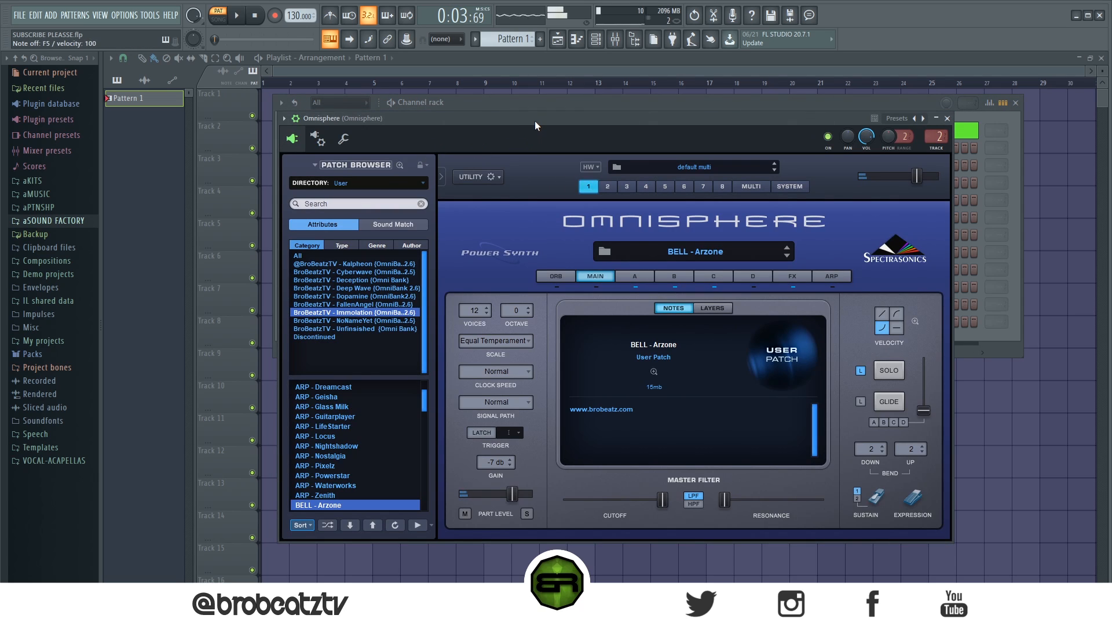
left_click(947, 118)
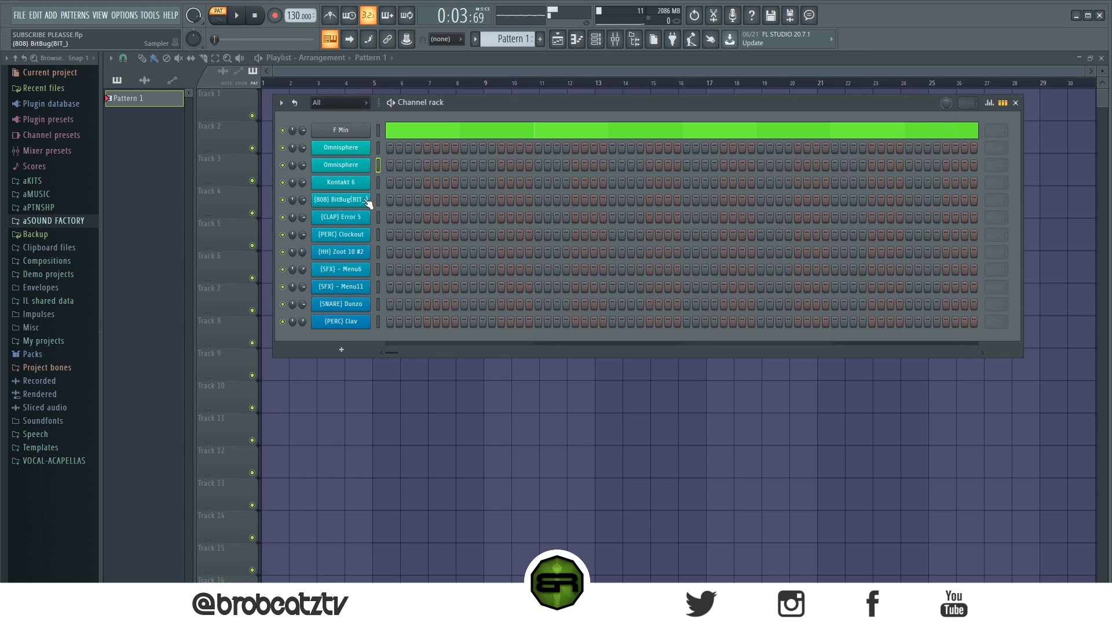
left_click(341, 182)
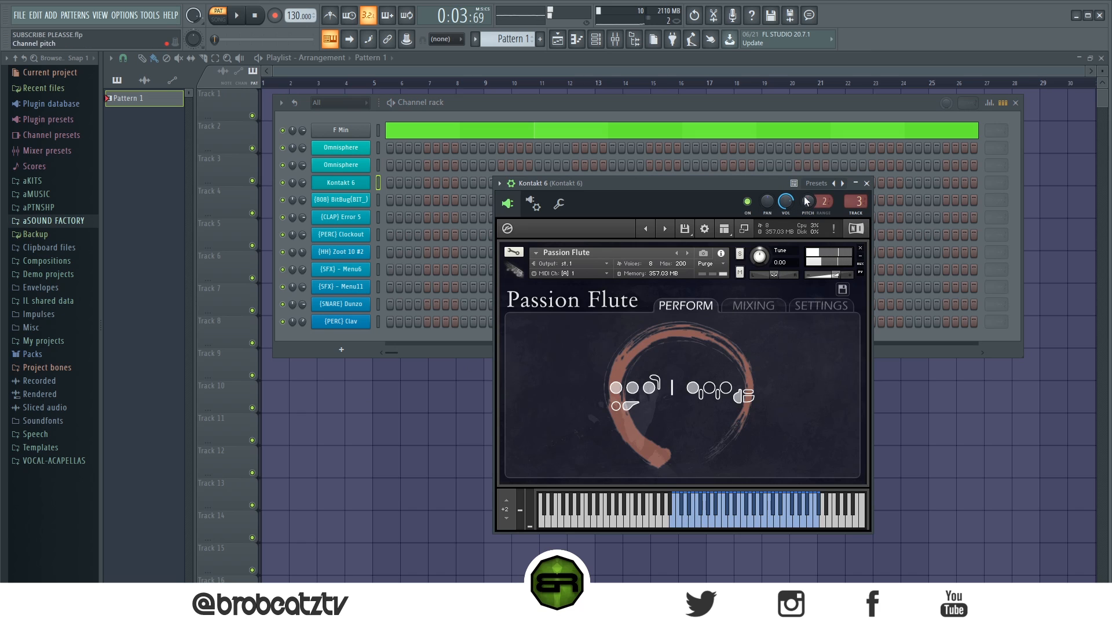
left_click(866, 184)
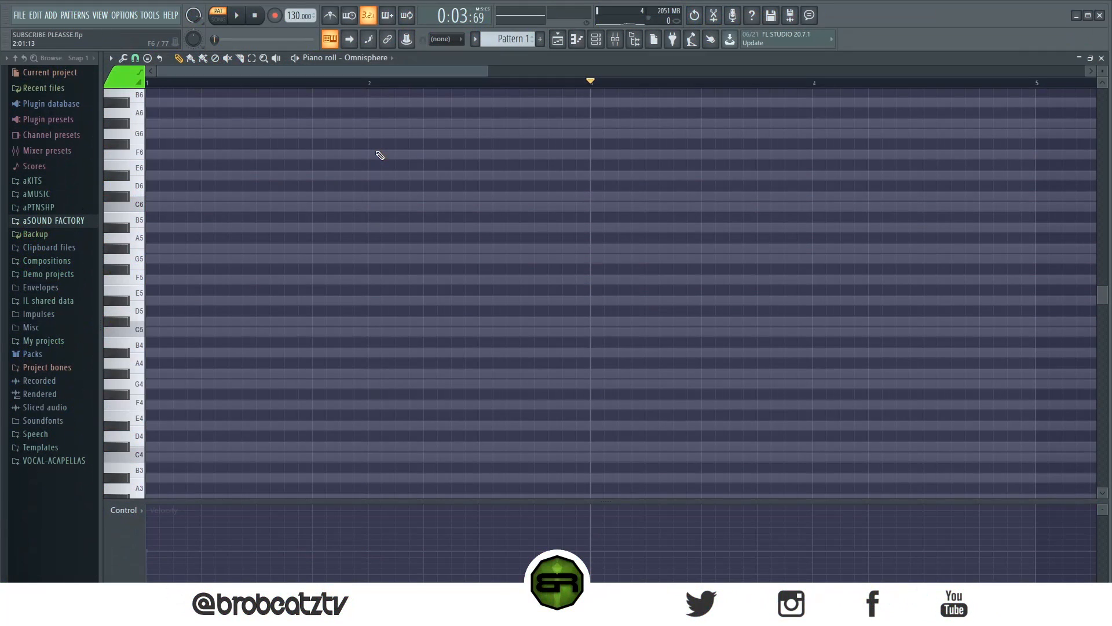
Step: Enter an F minor chord with the notes F4, G#4 and C5 at the start of bar 1 and play it back
left_click_drag(487, 71, 455, 70)
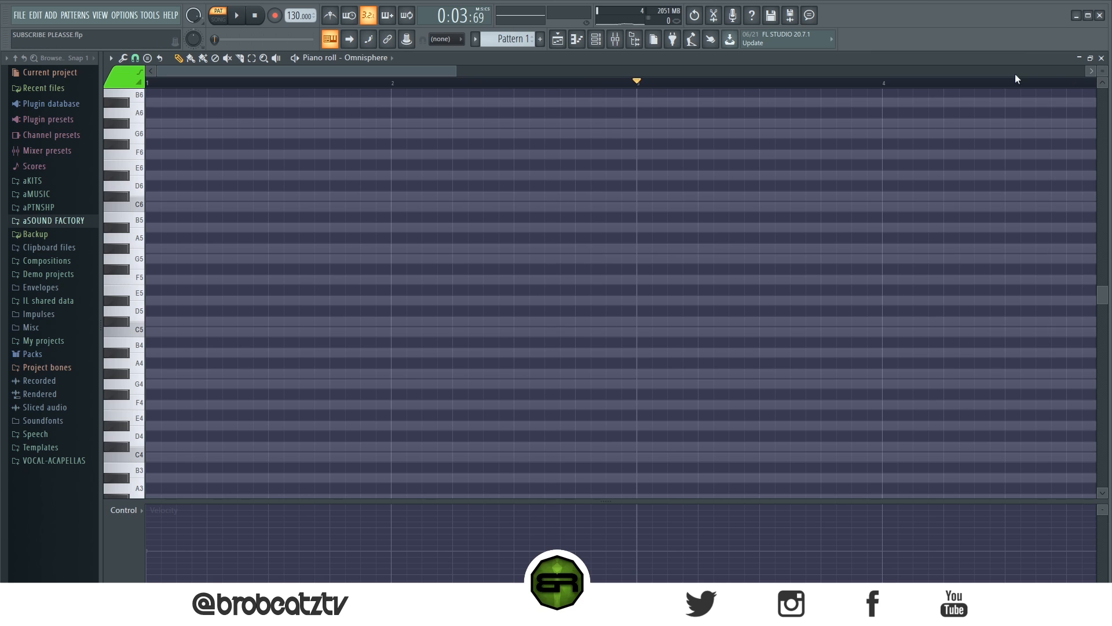
left_click_drag(455, 73, 561, 127)
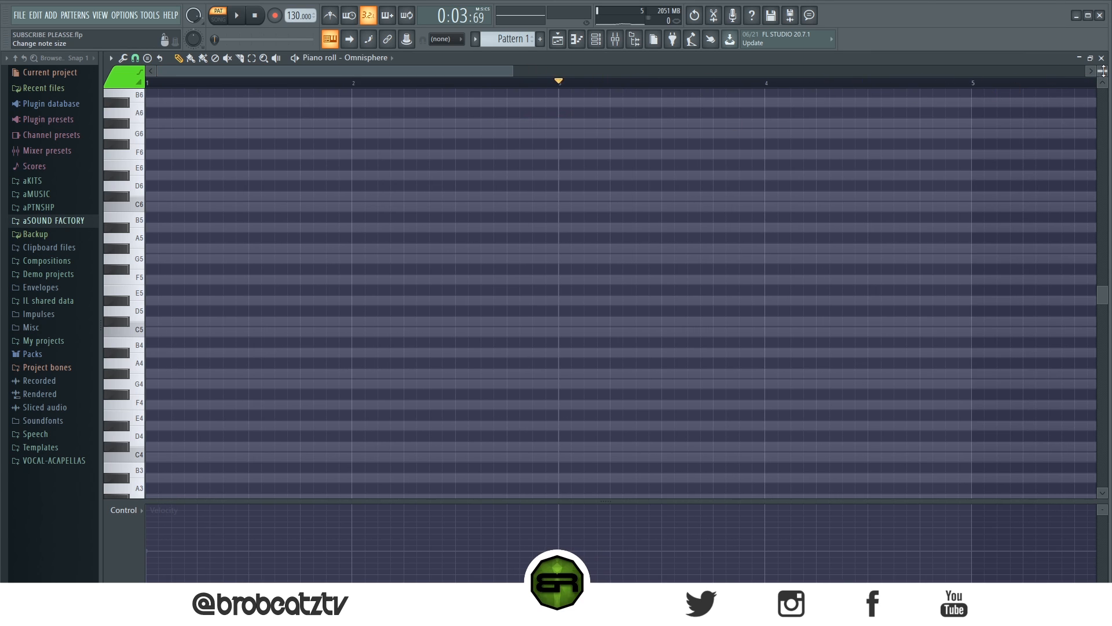
left_click_drag(1102, 71, 1101, 80)
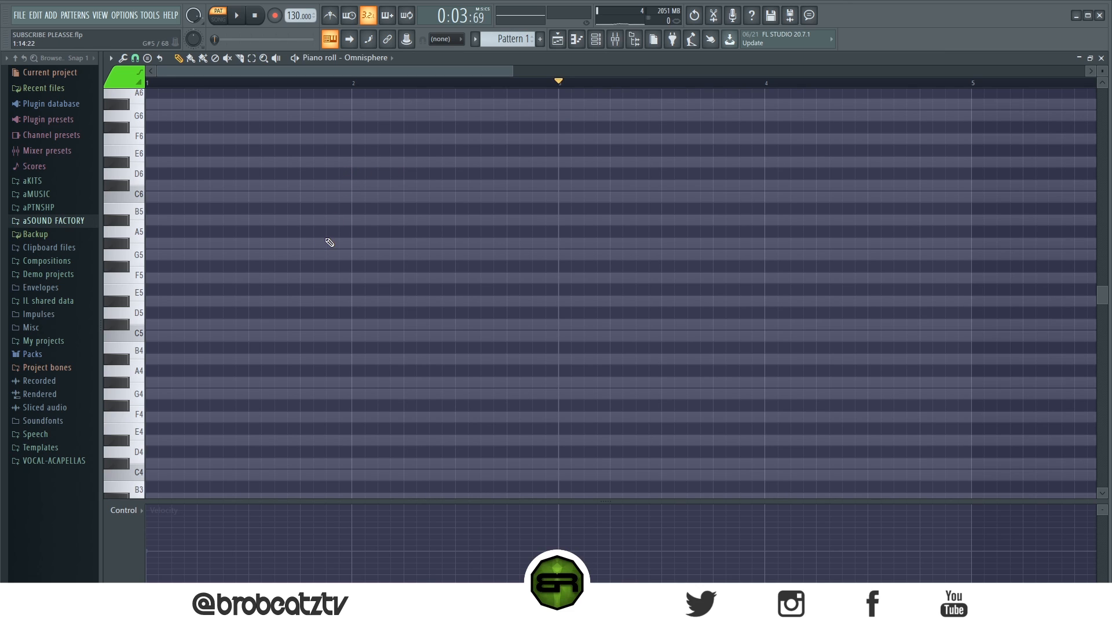
left_click_drag(274, 85, 125, 93)
left_click_drag(511, 73, 400, 87)
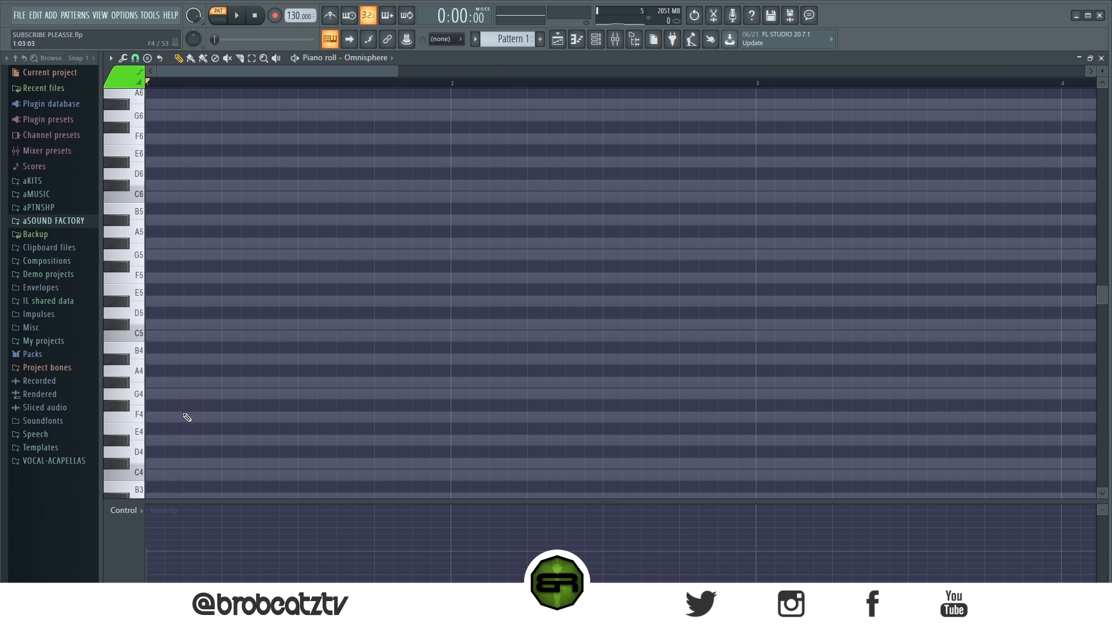
left_click_drag(1102, 71, 1102, 65)
scroll(430, 280, "down", 3)
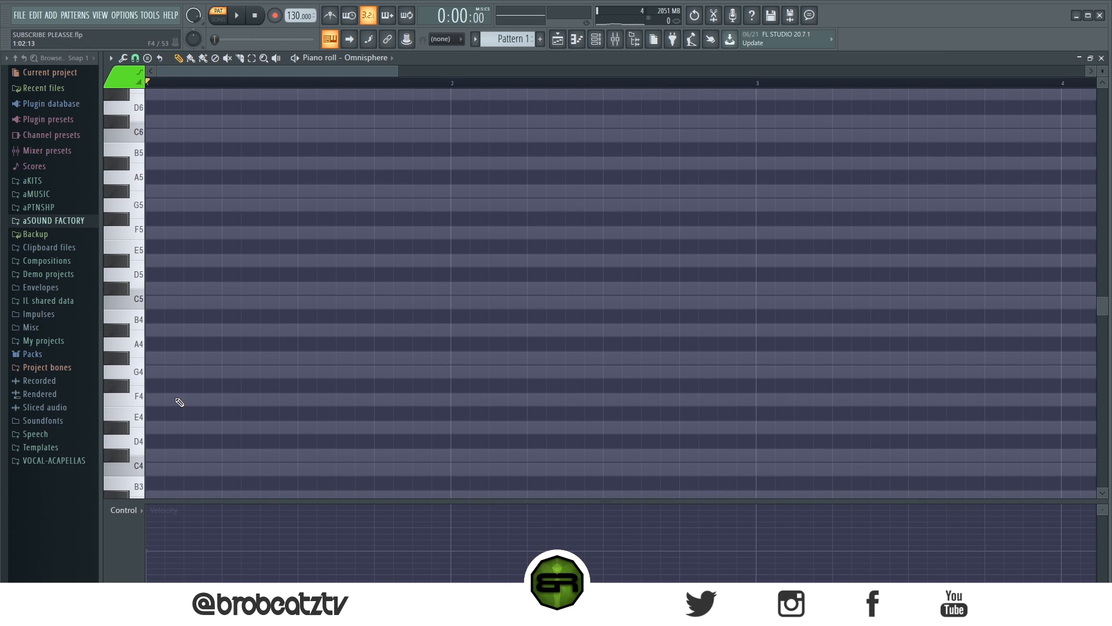
left_click(180, 402)
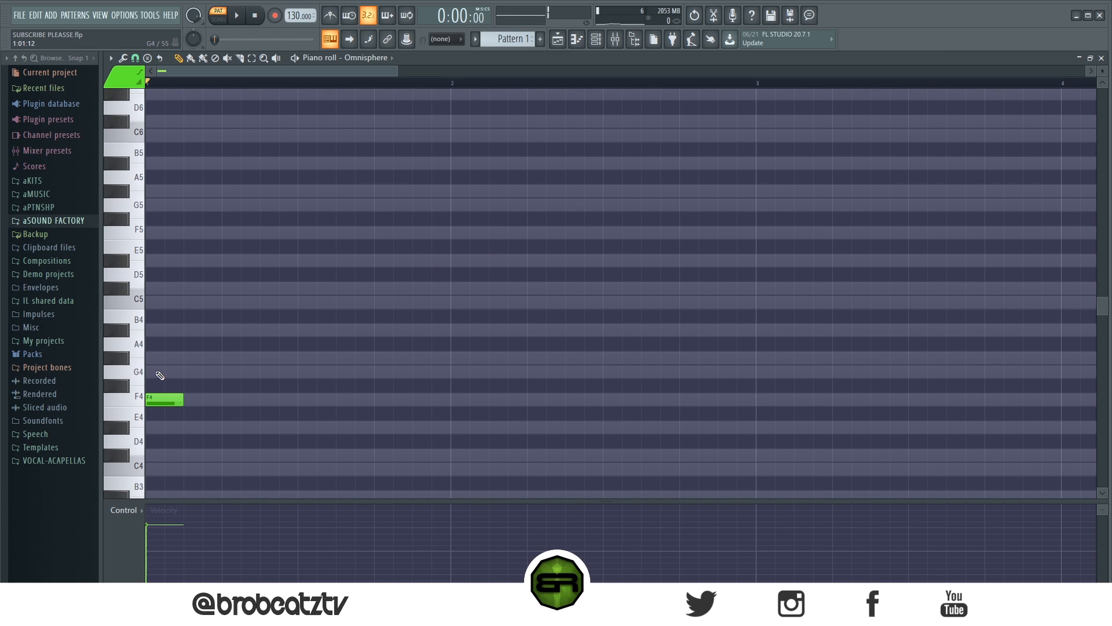
left_click(167, 358)
left_click(170, 302)
key("space")
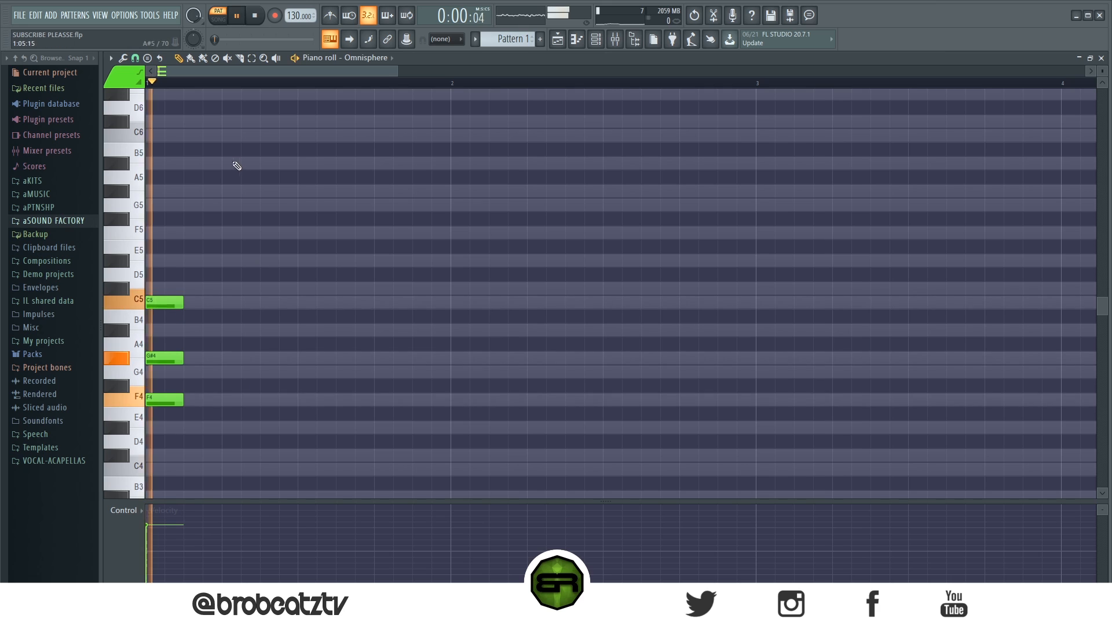
key("space")
Step: Raise the chord's velocity to maximum and duplicate all three notes one octave higher
left_click(163, 520)
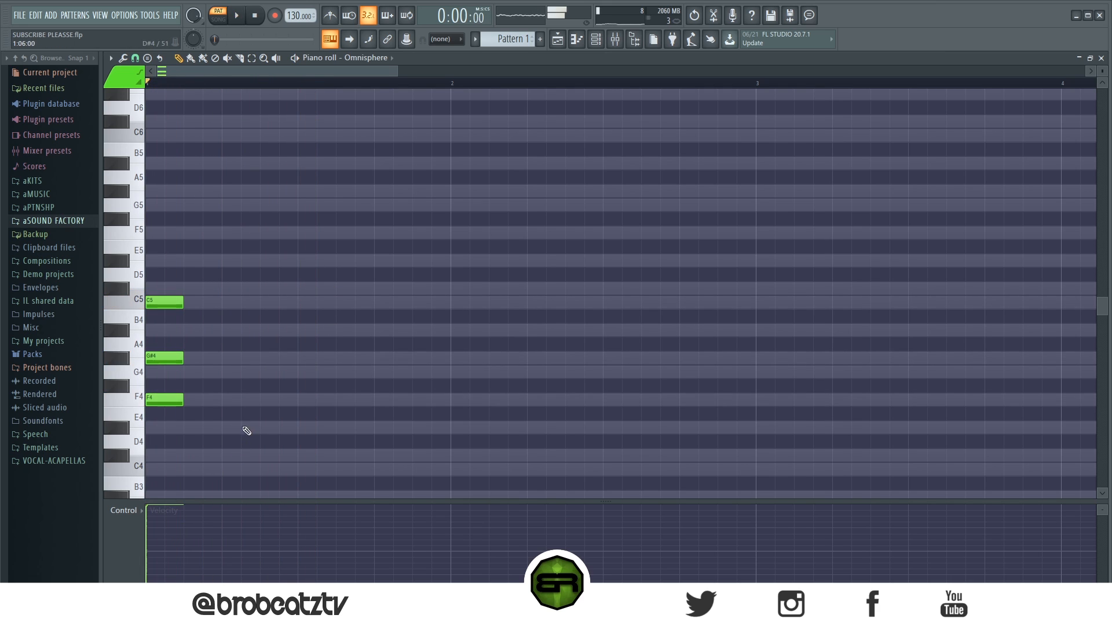
left_click_drag(220, 254, 161, 394)
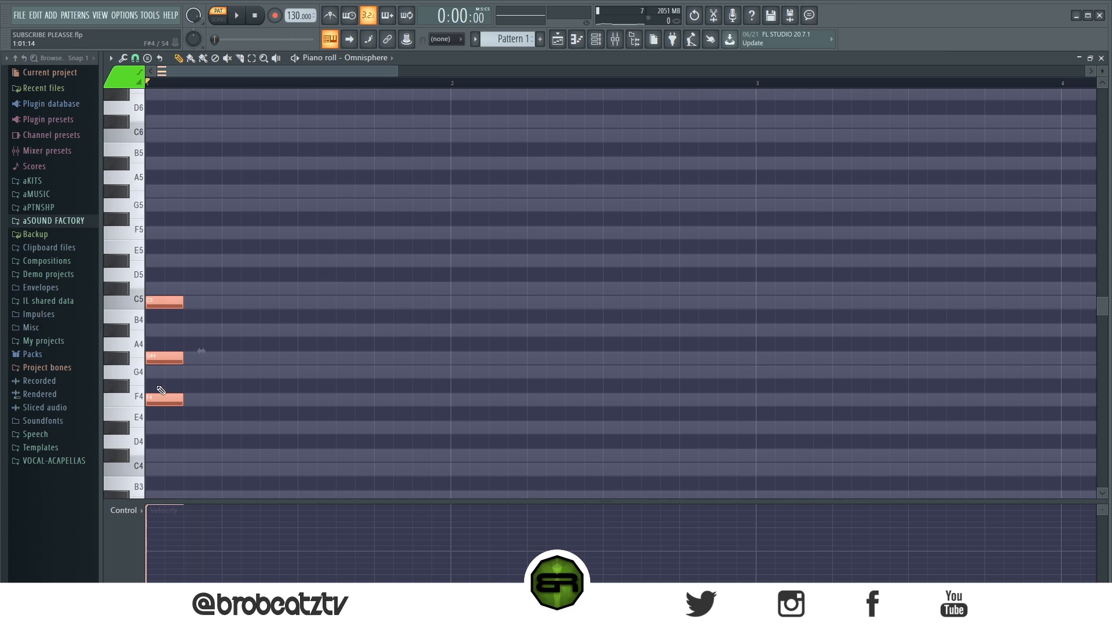
key("ctrl+shift+Up")
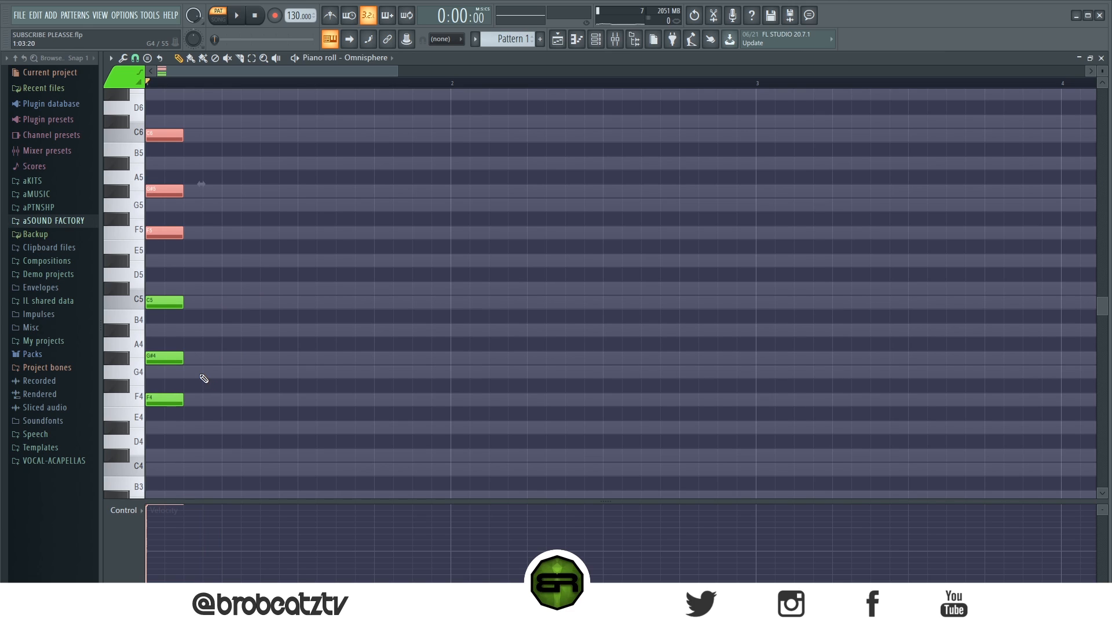
left_click(233, 255)
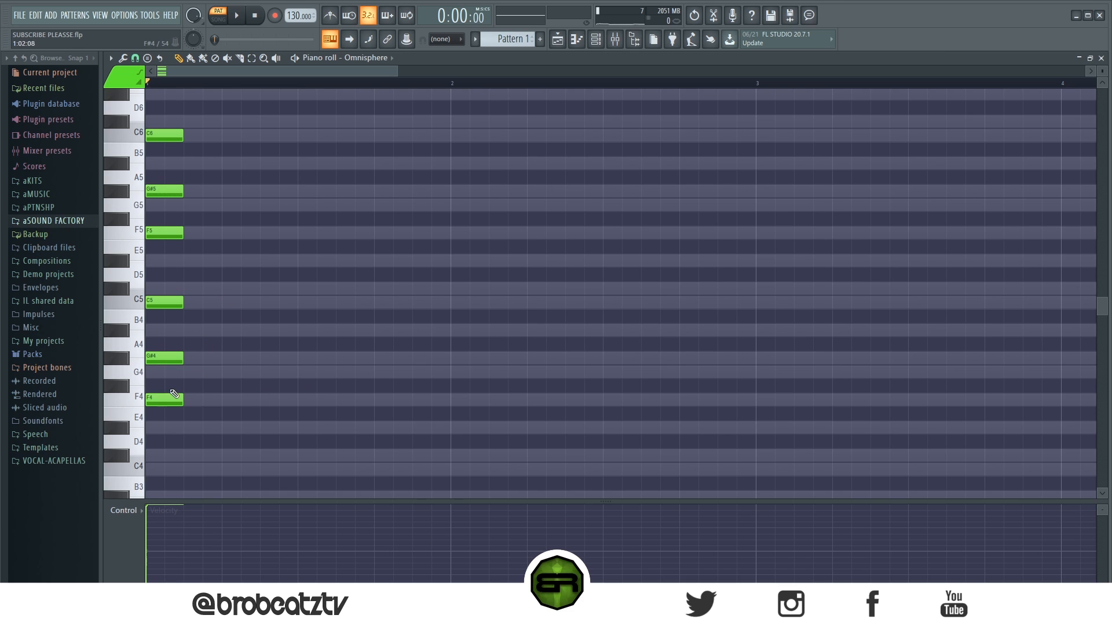
Step: Delete the G#4 and C5 notes from the lower chord and play the result
left_click_drag(196, 282, 169, 364)
key("Delete")
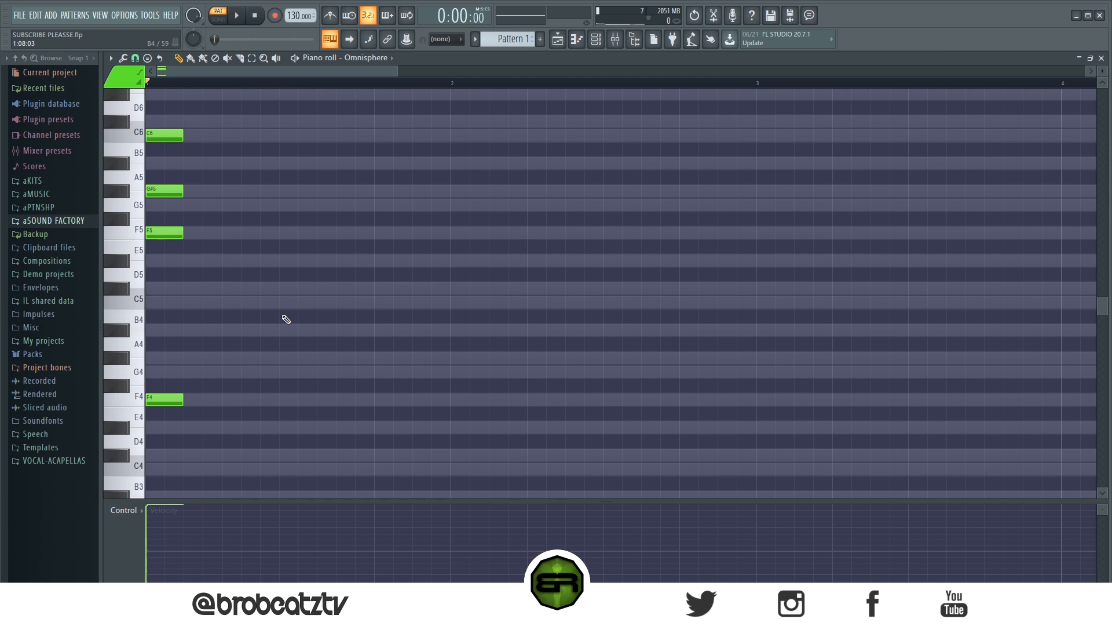
key("space")
key("space")
Step: Try a descending run of C#6, C6, G#5 and G5 after the chord in bar 1
left_click_drag(199, 116, 250, 214)
left_click(225, 191)
left_click(226, 204)
right_click(244, 204)
right_click(243, 190)
left_click(244, 120)
left_click(264, 134)
left_click(301, 190)
left_click(340, 205)
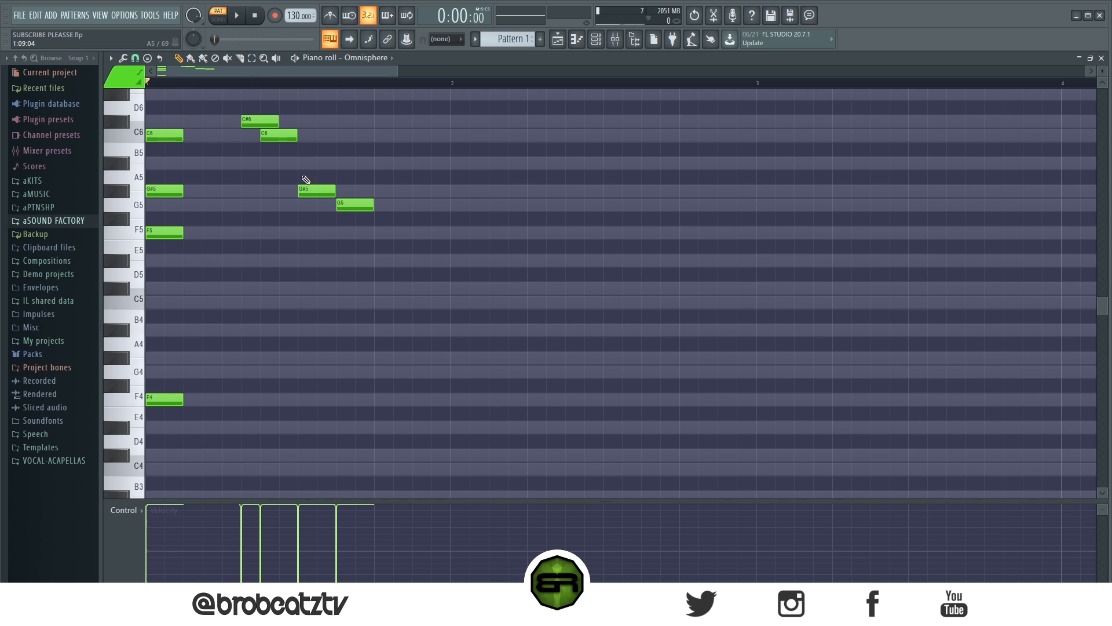
Step: Delete the four descending trial notes after the chord
left_click_drag(298, 156, 391, 240)
left_click(342, 252)
scroll(265, 313, "up", 2)
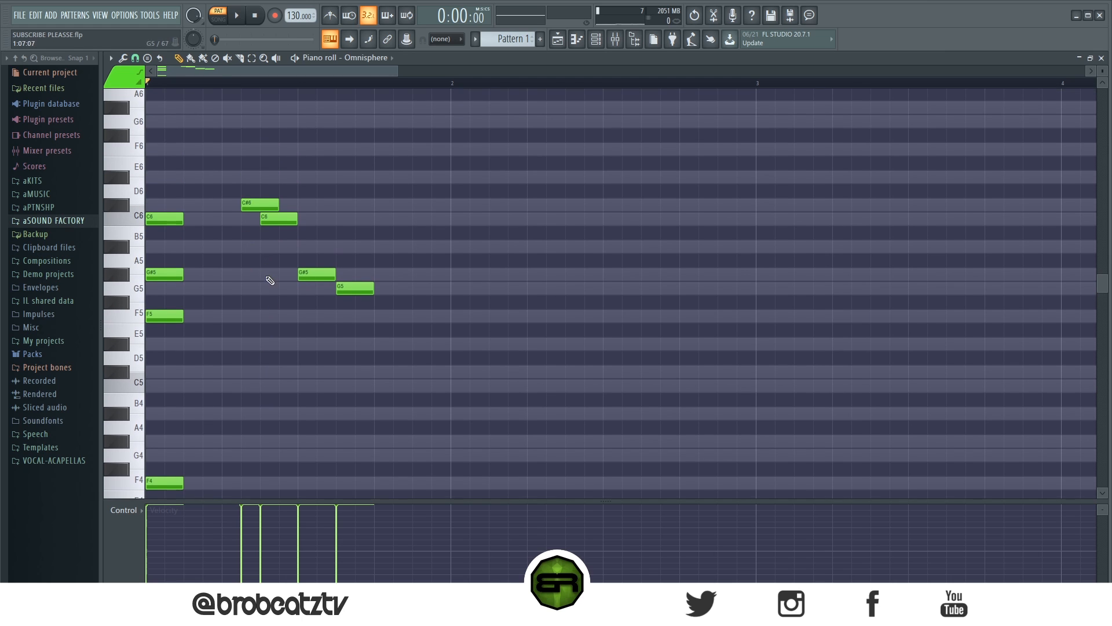
scroll(258, 232, "down", 1)
right_click(260, 165)
right_click(278, 178)
right_click(316, 233)
right_click(354, 247)
Step: Move the chord's G#5 note to beat 3 of bar 1
left_click_drag(205, 159, 148, 441)
left_click(252, 365, "ctrl")
left_click_drag(180, 232, 310, 227)
left_click(320, 256)
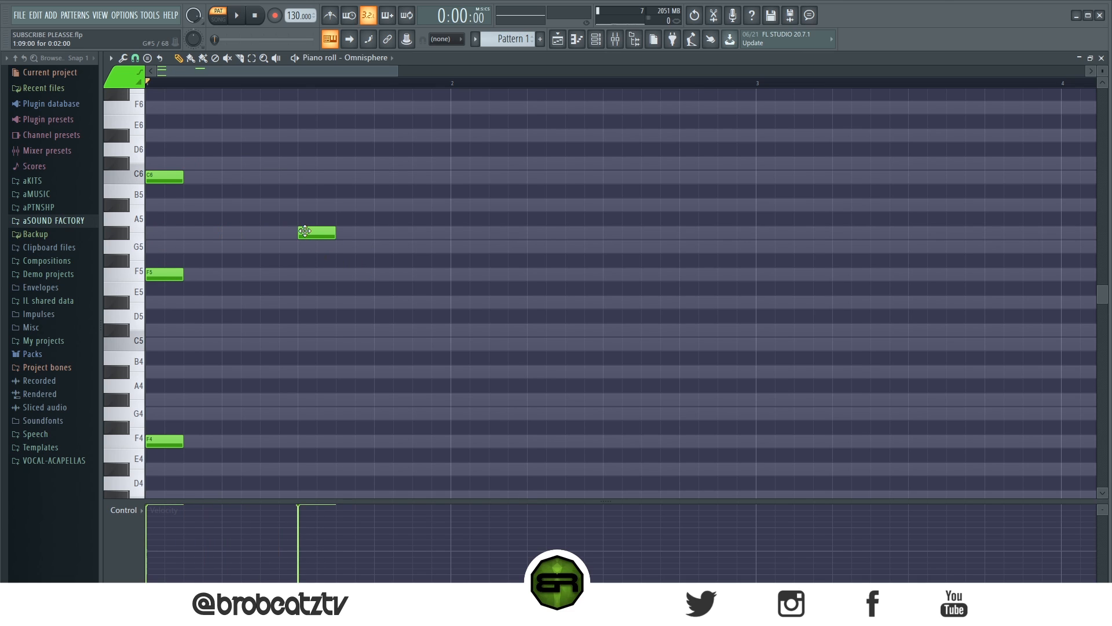
Step: Add a G#5 note on beat 4 of bar 1, lower the beat 3 note to G5, and play the melody
left_click(376, 246)
key("space")
key("space")
mouse_move(301, 227)
left_mouse_down()
mouse_move(378, 227)
mouse_move(360, 246)
mouse_move(303, 247)
left_mouse_up()
key("space")
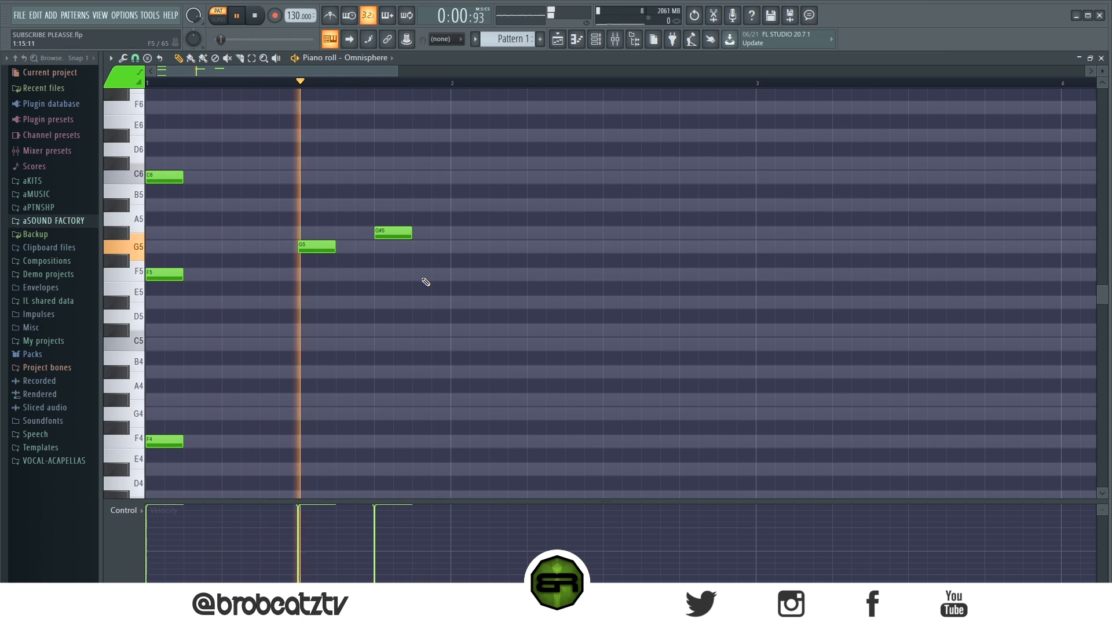
key("space")
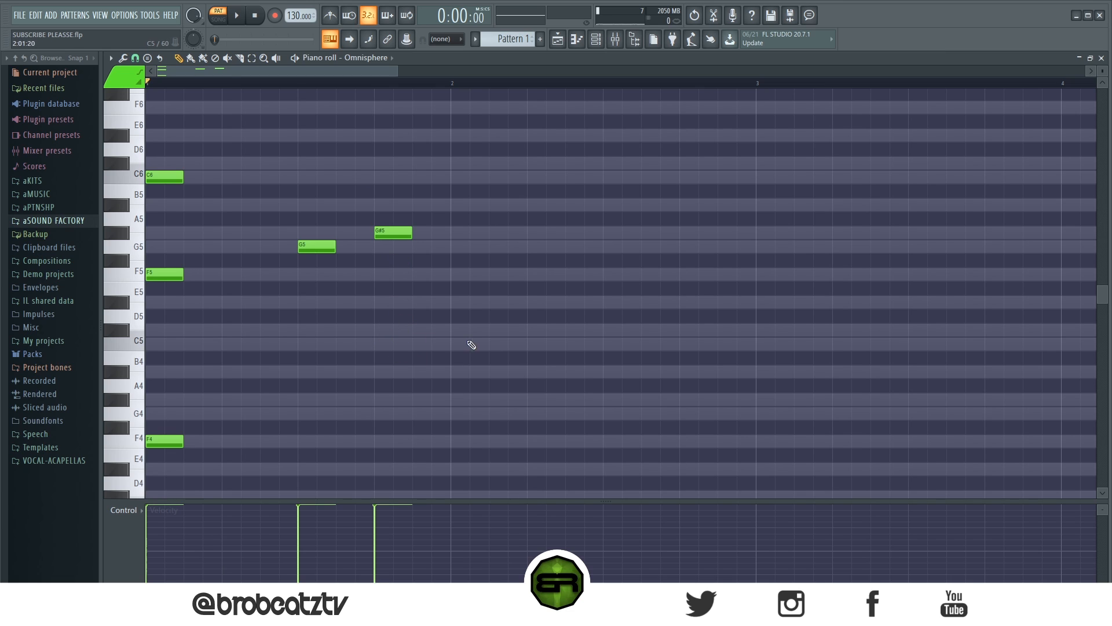
Step: Try semitone note pairs in bar 2, with C5 and C#5 on beat 2 and G5 and G#5 on beat 4
left_click(527, 342)
left_click(527, 330)
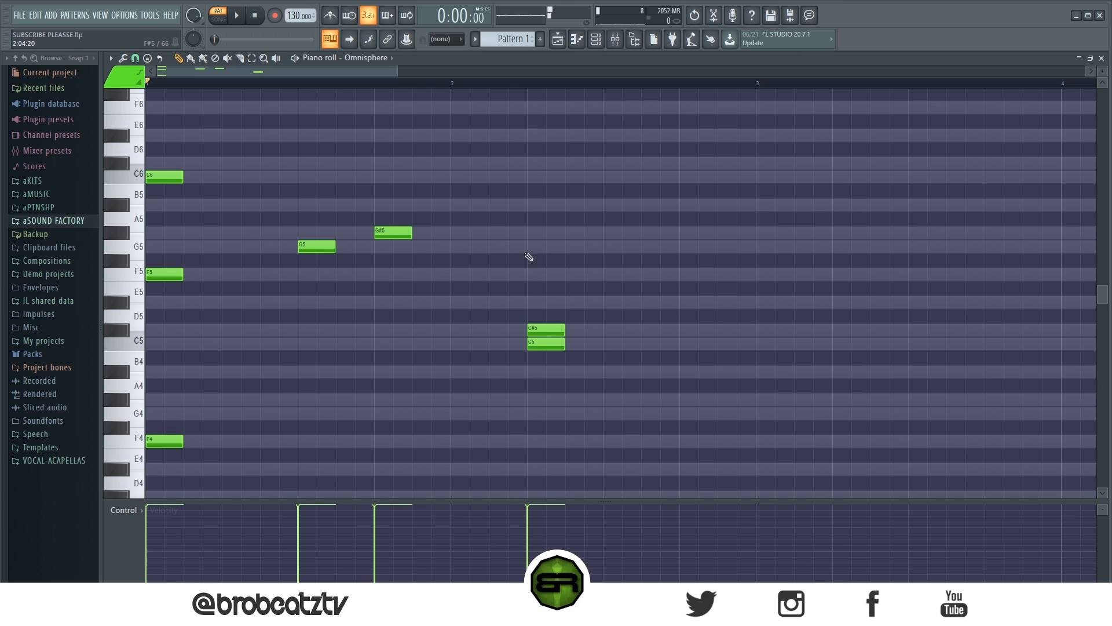
left_click(529, 232)
left_click(529, 246)
left_click_drag(544, 217, 697, 252)
left_click(697, 283, "ctrl")
Step: Add F5 and A#5 around the G5 and G#5 pair on beat 4 of bar 2
left_click(684, 275)
left_click(680, 208)
left_click(689, 206, "ctrl+shift")
left_click(691, 274, "ctrl+shift")
left_click(676, 407, "ctrl")
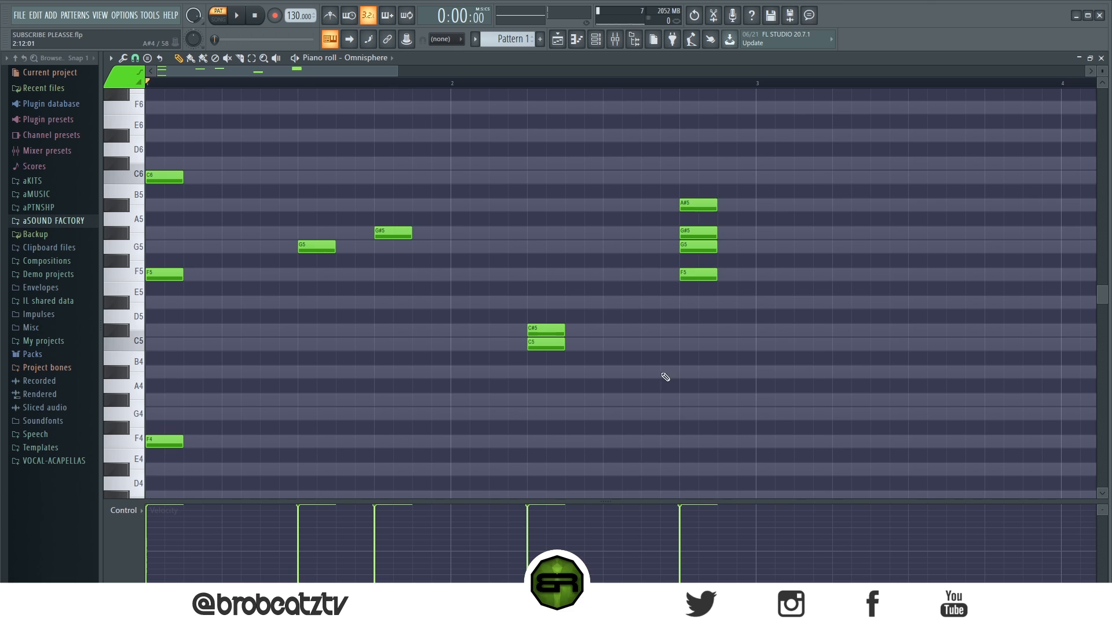
Step: Surround the C5 and C#5 pair on beat 2 of bar 2 with A#4 and F5, removing the trial D#5
left_click(531, 303)
left_click(531, 371)
left_click(535, 302, "ctrl+shift")
left_click(541, 371, "ctrl+shift")
left_click(604, 423, "ctrl")
left_click(528, 275)
right_click(536, 302)
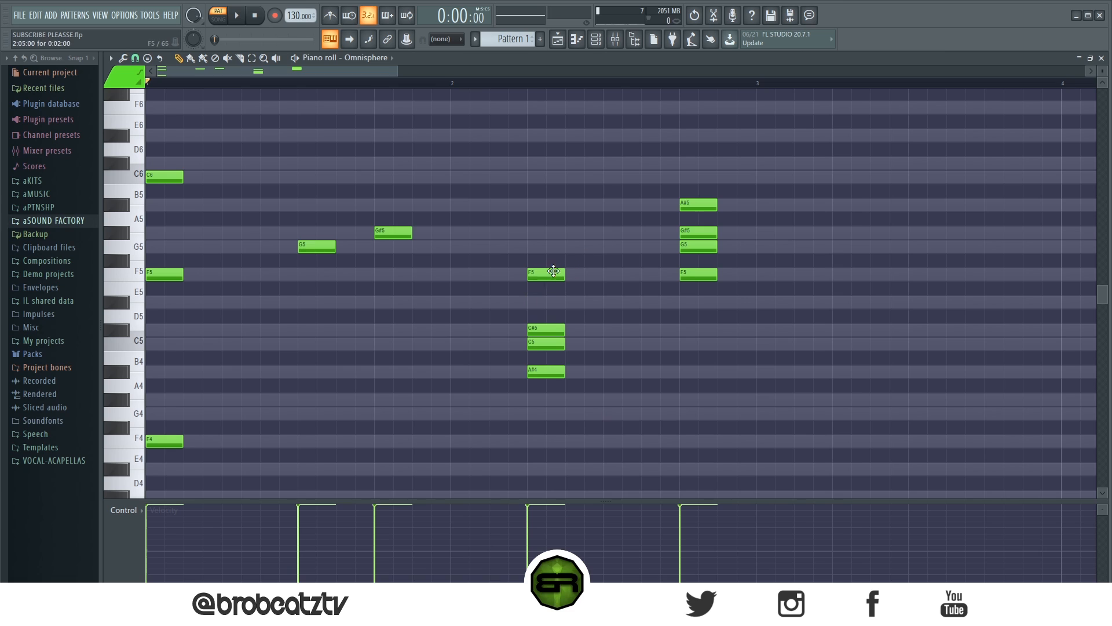
Step: Delete both note clusters in bar 2, leaving only the notes of bar 1
left_click_drag(308, 199, 397, 255)
left_click(483, 302, "ctrl")
right_click(544, 275)
right_click(546, 330)
right_click(546, 344)
right_click(546, 371)
right_click(701, 274)
right_click(699, 246)
right_click(699, 232)
right_click(699, 204)
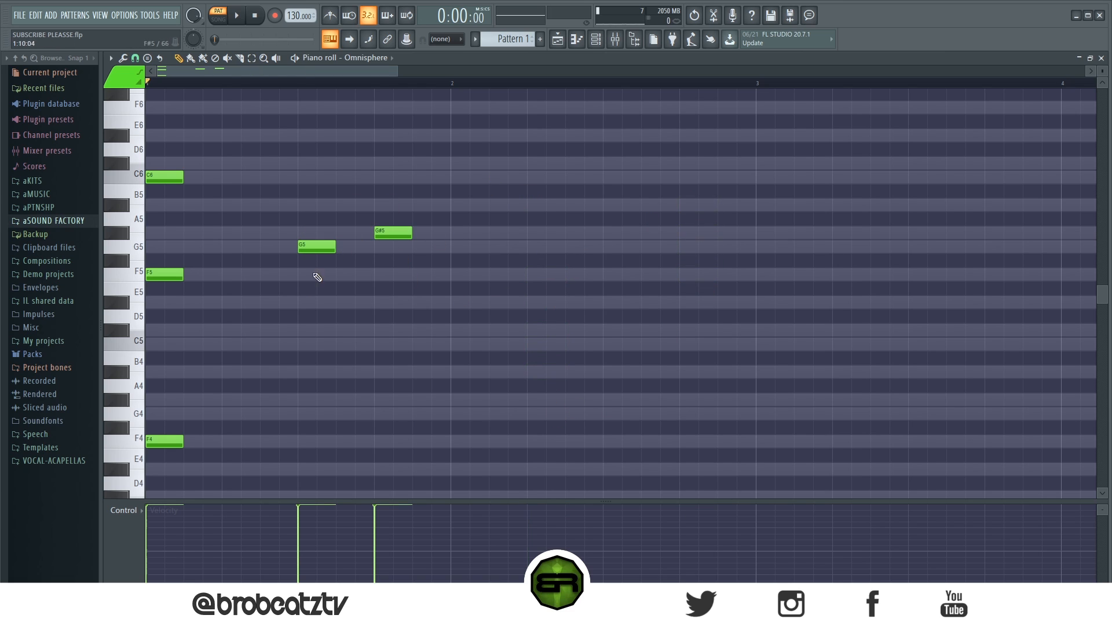
Step: Add D#5 below the beat 4 note of bar 1 and G#5 at the start of bar 2, playing the pattern back
left_click(380, 305)
key("space")
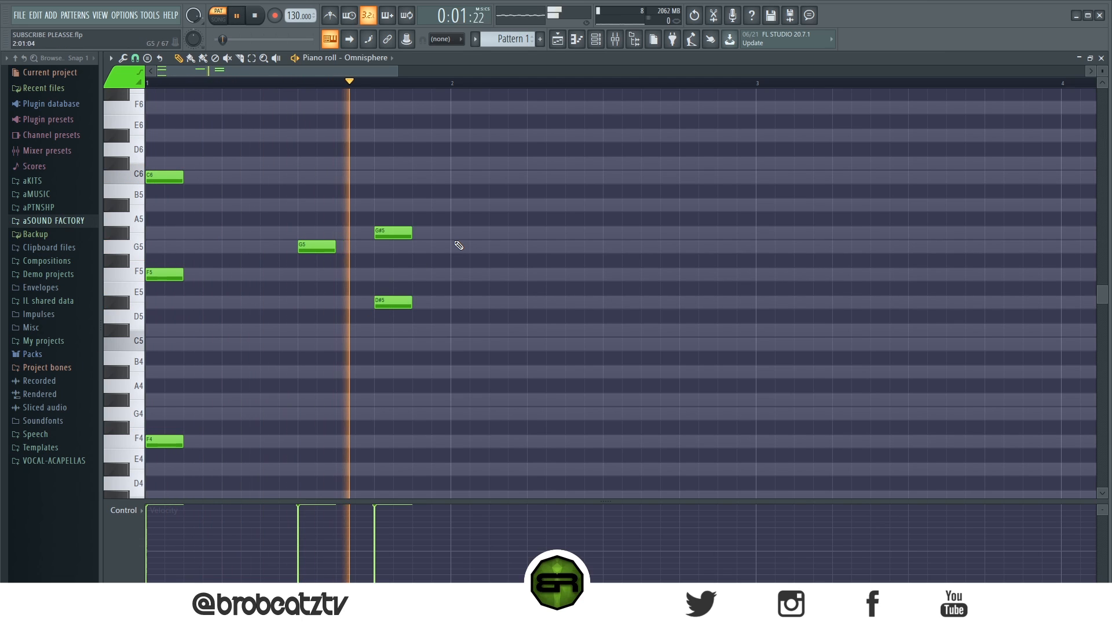
key("space")
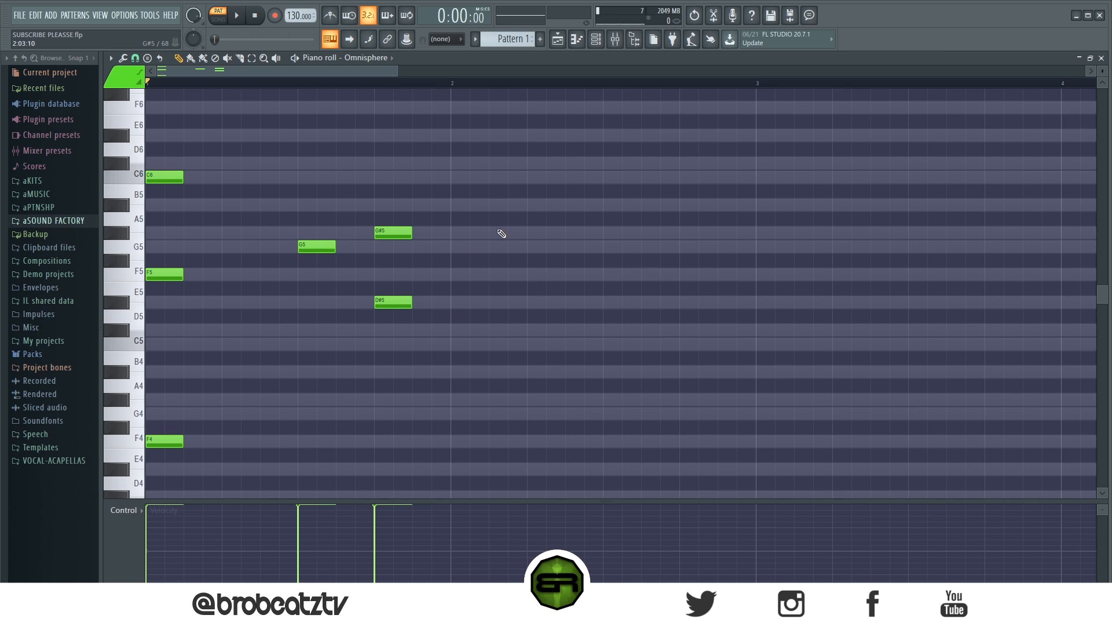
left_click(455, 233)
key("space")
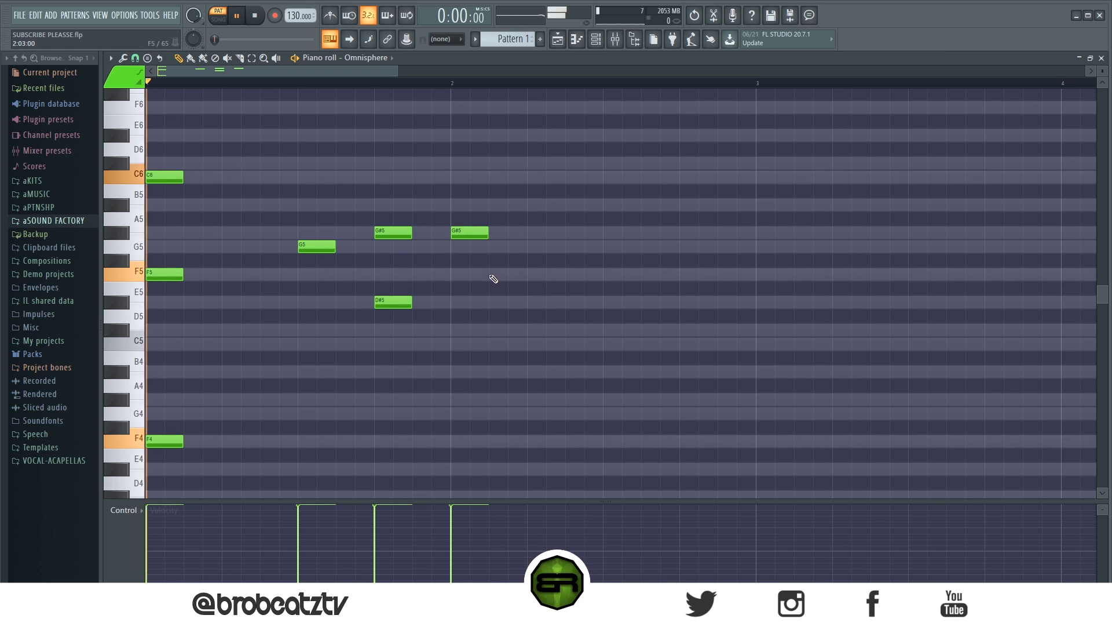
key("space")
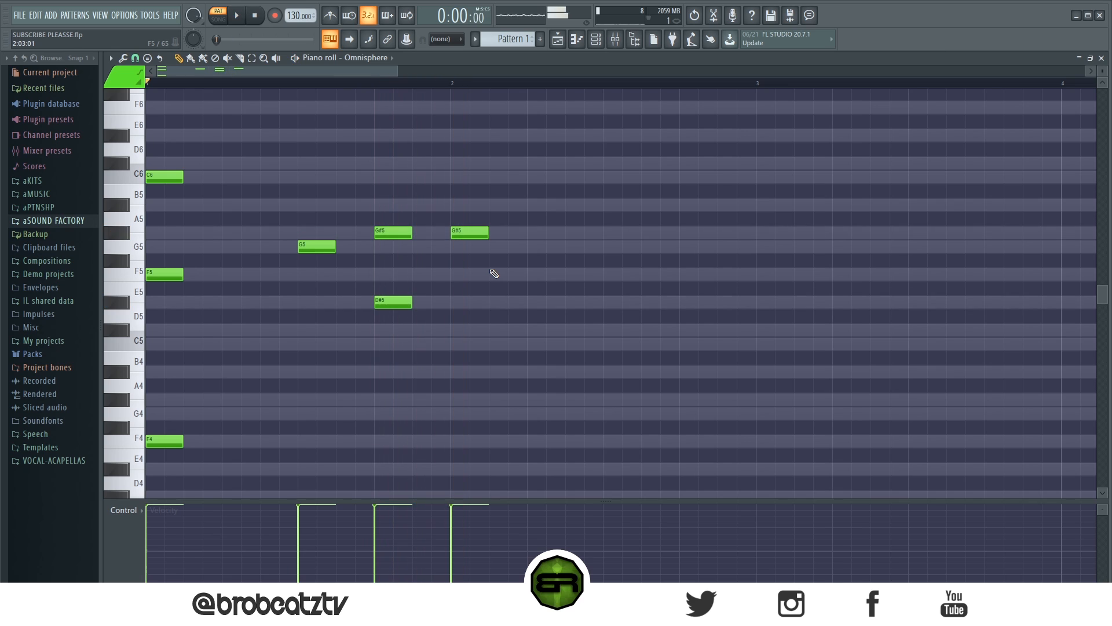
Step: Add a G5 note directly below the G#5 at the start of bar 2 and play the pair from there
left_click(453, 248)
left_click_drag(445, 222, 507, 256)
left_click(451, 82)
key("space")
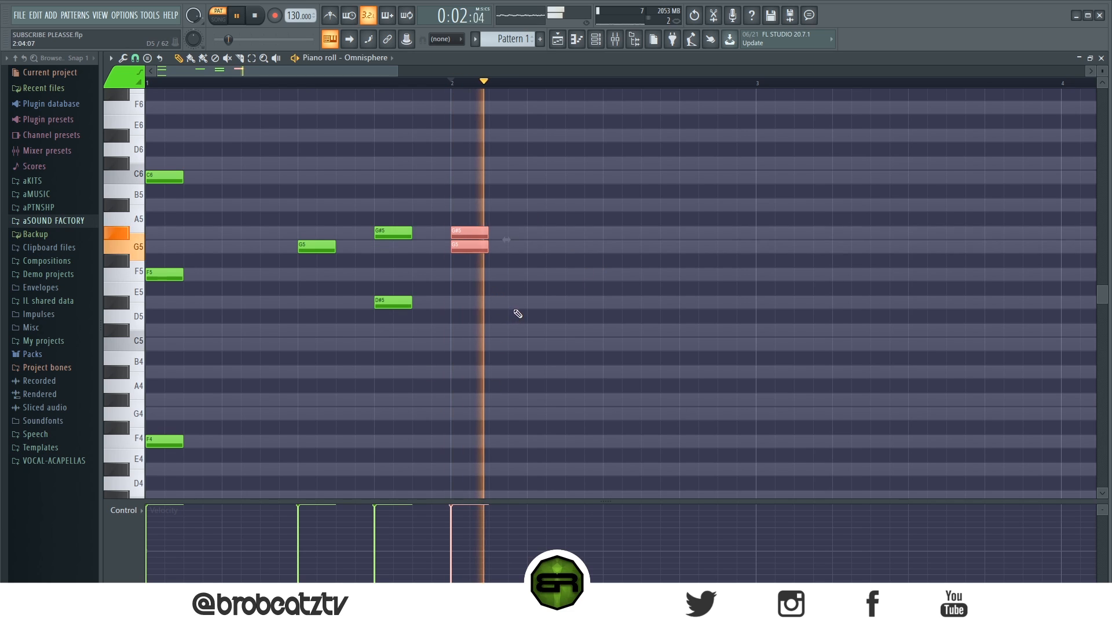
key("space")
Step: Raise the G5 note at the start of bar 2 one octave to G6 and play the pattern from the beginning
left_click(513, 307)
left_click(479, 249)
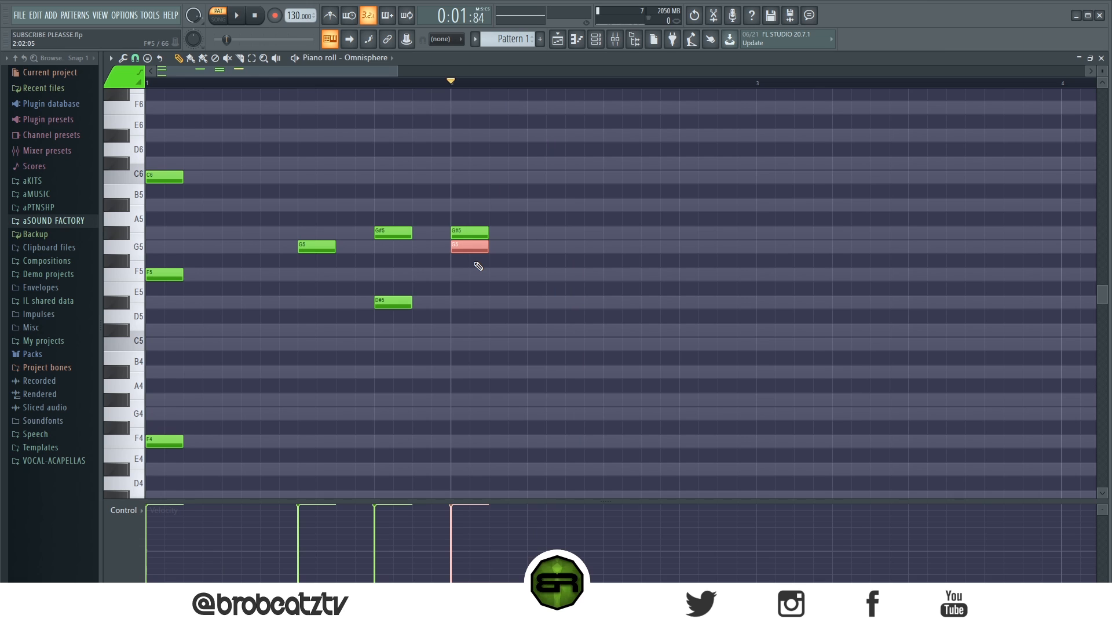
key("ctrl+Up")
scroll(1102, 69, "down", 1)
left_click_drag(1102, 70, 1102, 65)
key("space")
key("space")
left_click_drag(184, 83, 88, 101)
key("space")
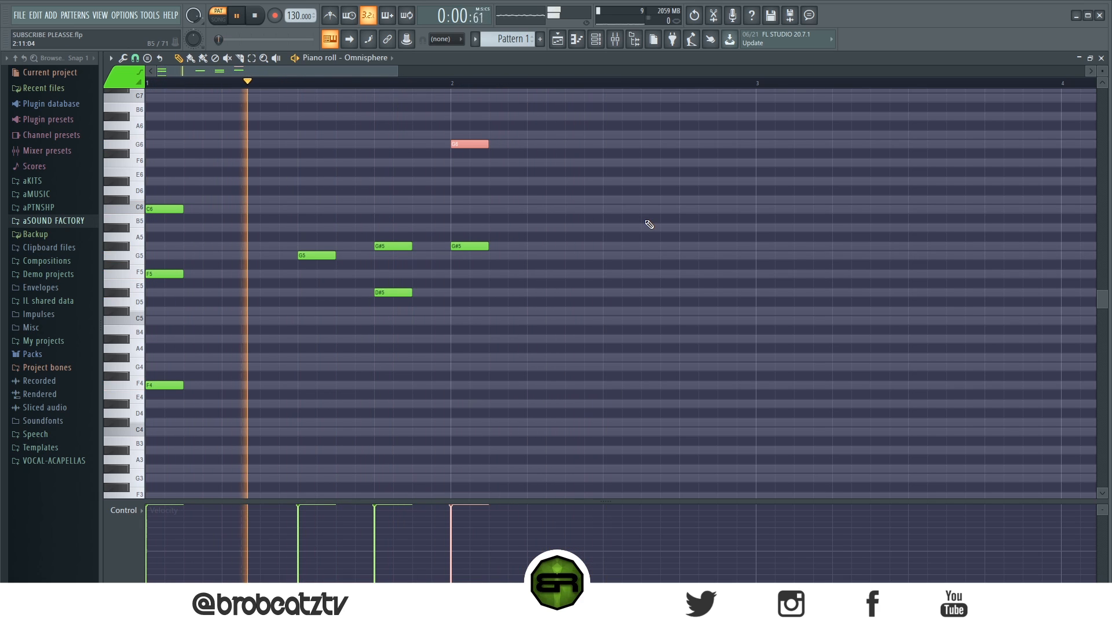
key("space")
scroll(404, 355, "down", 1)
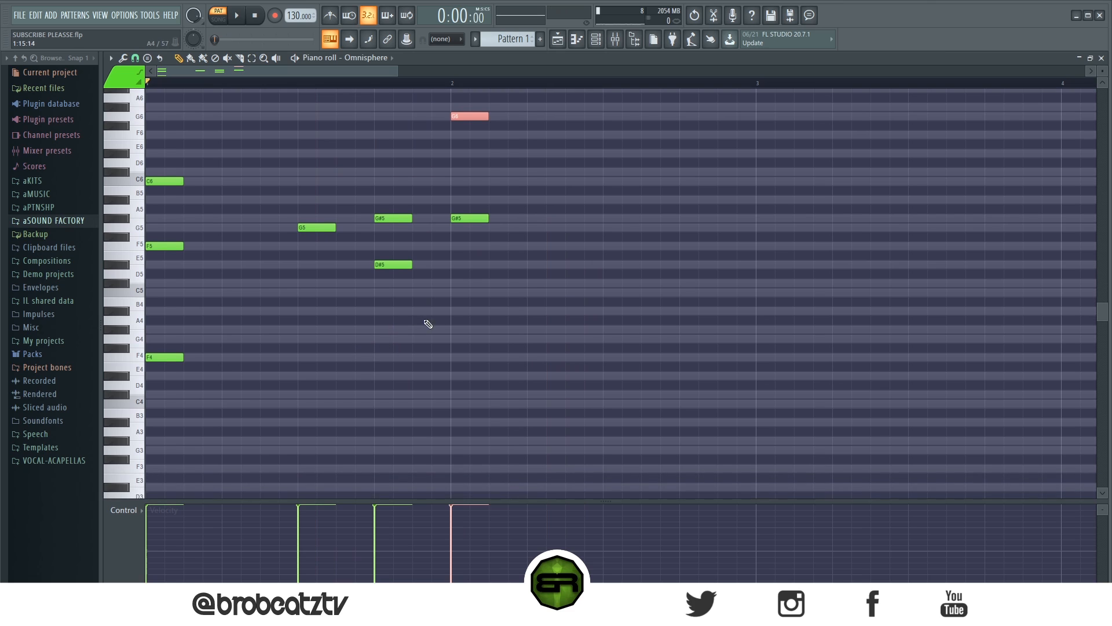
Step: Add a low C#4 note at the start of bar 2 beneath G#5 and G6, playing the pattern from the beginning
left_click(140, 361)
left_click(453, 404)
key("space")
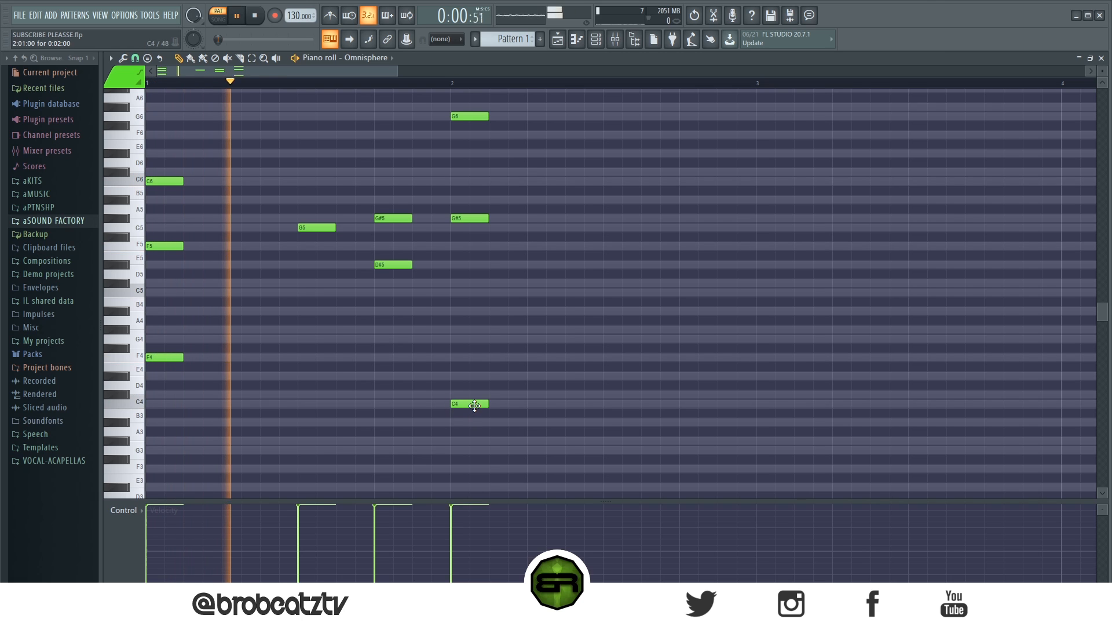
key("space")
left_click_drag(474, 395, 474, 385)
key("space")
left_click(523, 396)
key("space")
key("space")
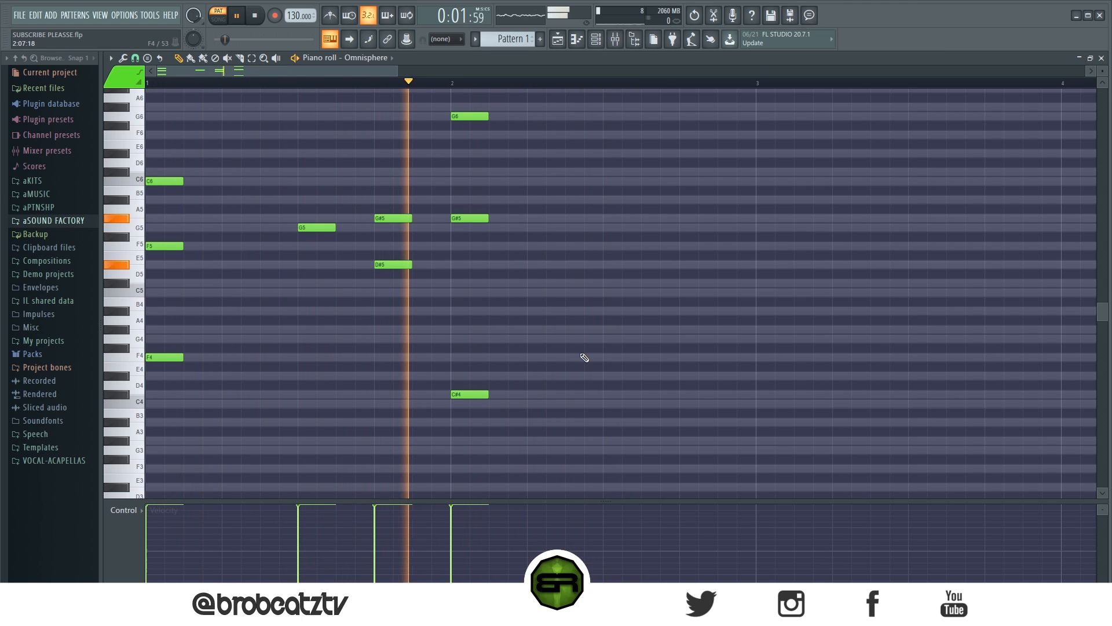
key("space")
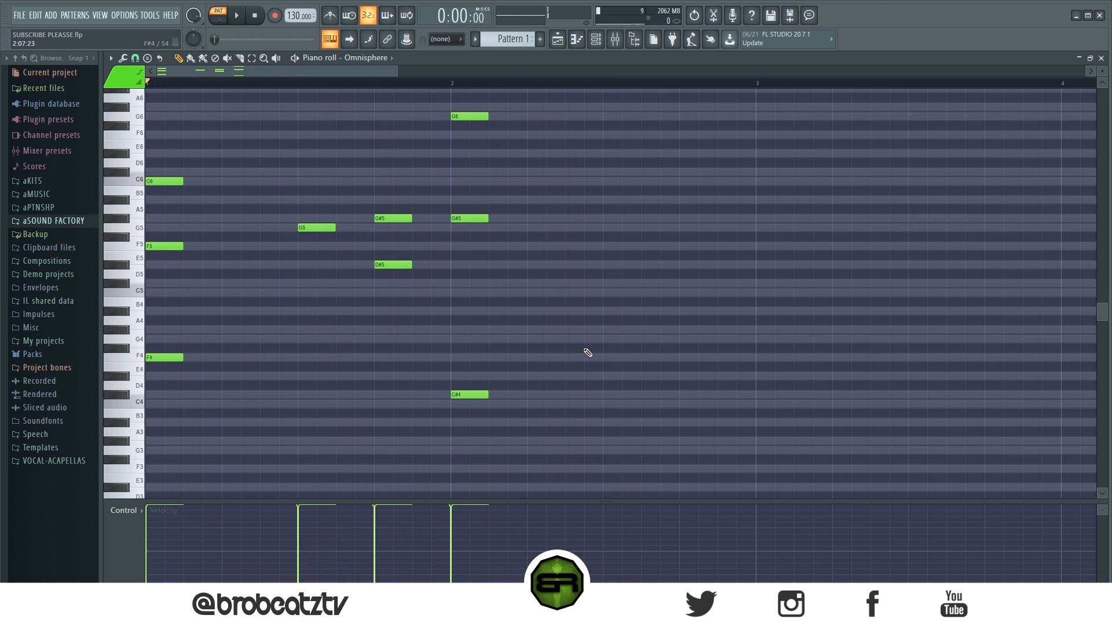
Step: Add C6 and D#6 to bar 2, moving D#6 to beat 3 and C6 to beat 4
scroll(590, 352, "up", 2)
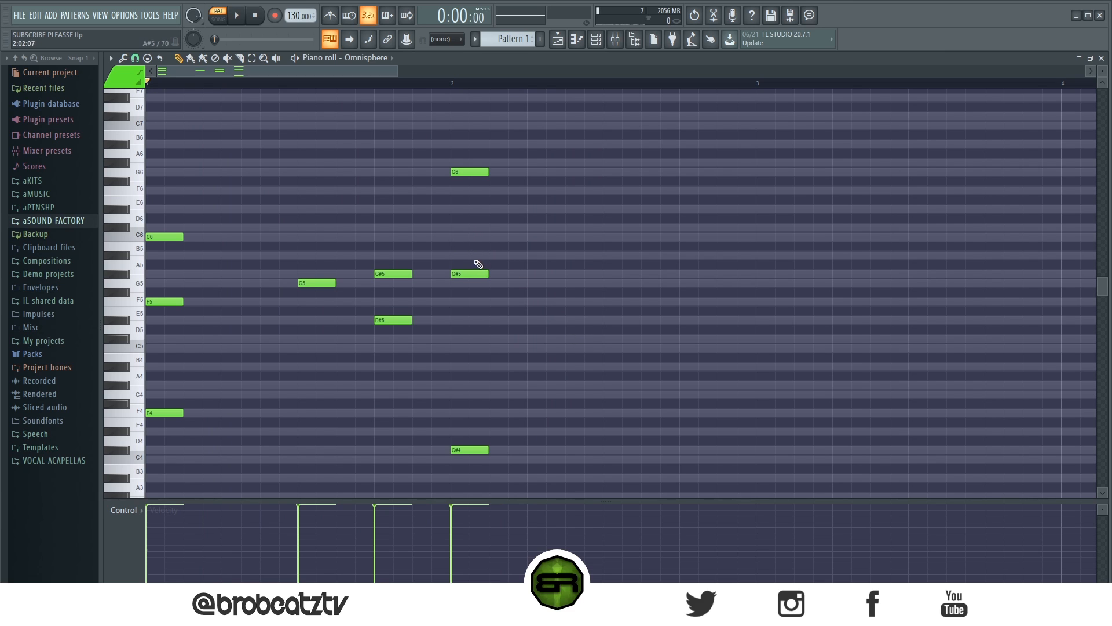
left_click_drag(447, 142, 515, 286)
left_click(596, 270)
left_click(458, 236)
left_click(458, 209)
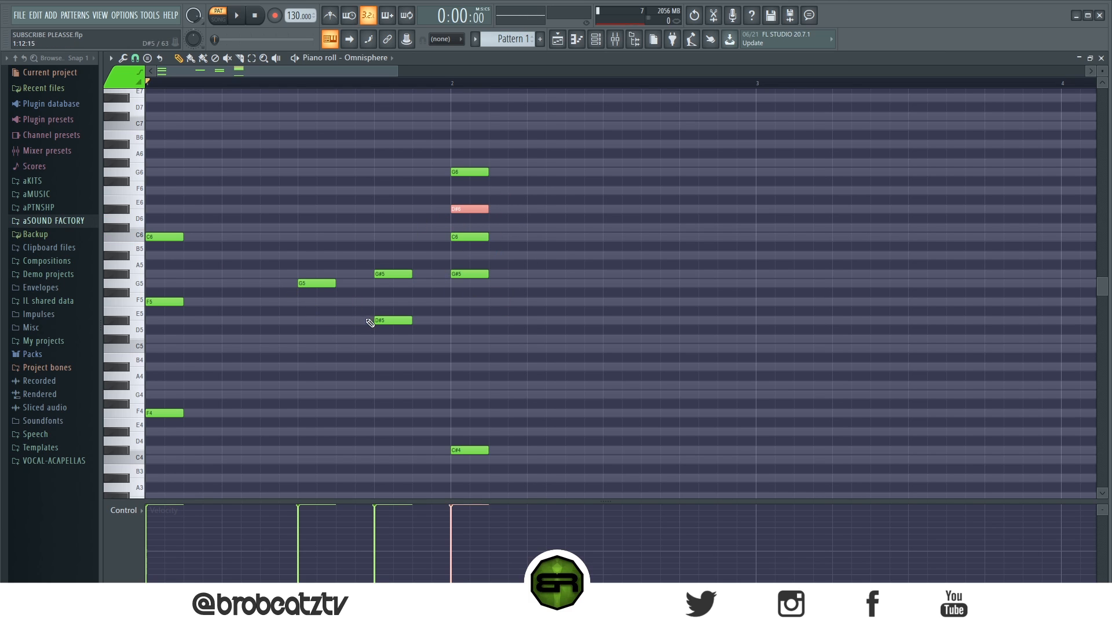
left_click_drag(464, 212, 617, 212)
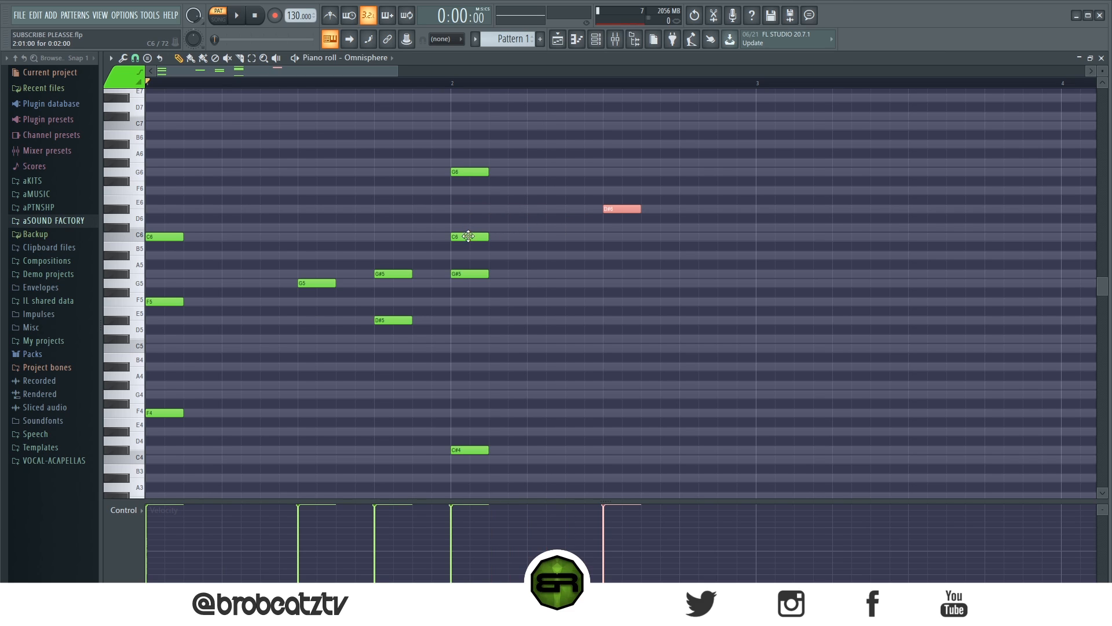
left_click_drag(468, 236, 693, 238)
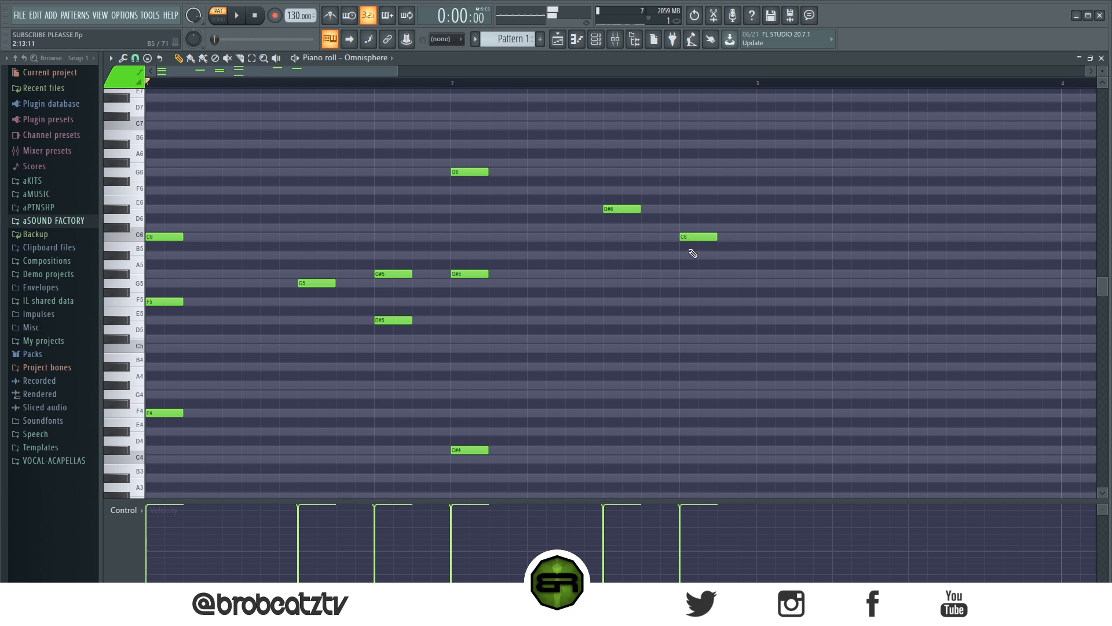
Step: Add another D#6 half a beat after the C6 in bar 2 and shorten all notes to 0:01:06
left_click(717, 209)
left_click_drag(753, 195, 587, 268)
key("ctrl+a")
left_click_drag(755, 209, 741, 209)
key("ctrl+d")
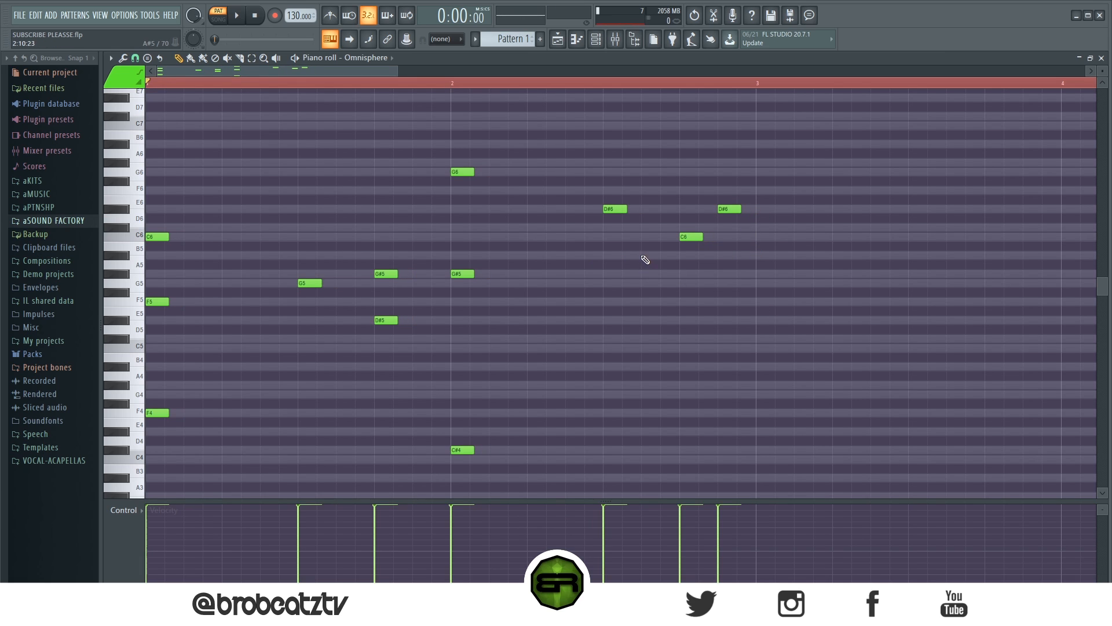
Step: Try an F5 note beneath the D#6 on beat 3 of bar 2, playing the pattern back
left_click(604, 300)
key("space")
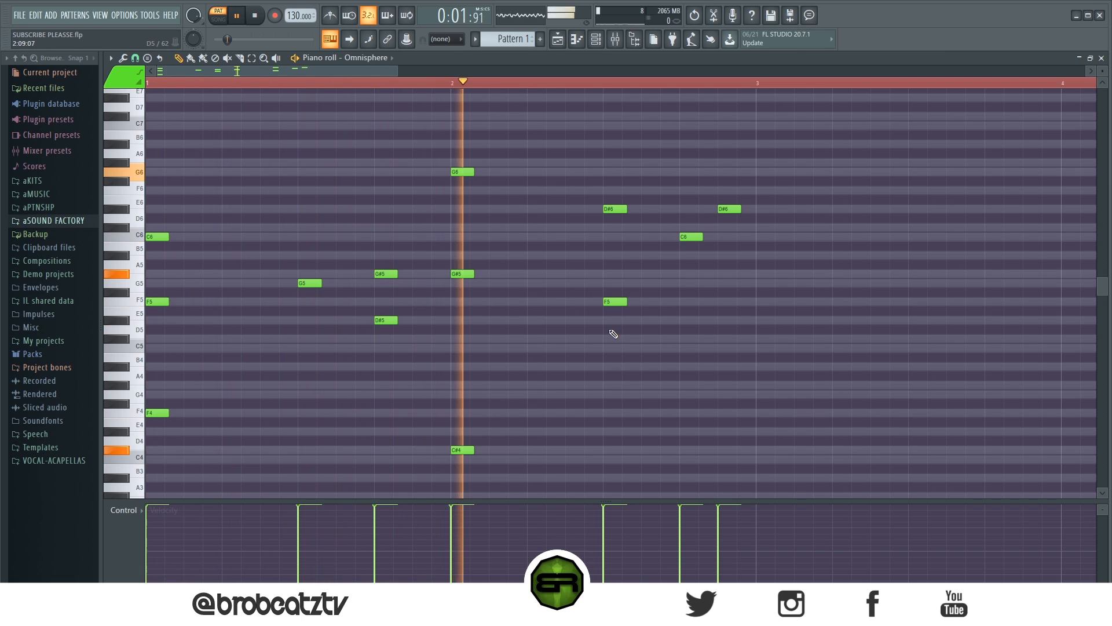
key("space")
key("space")
key("space")
right_click(615, 301)
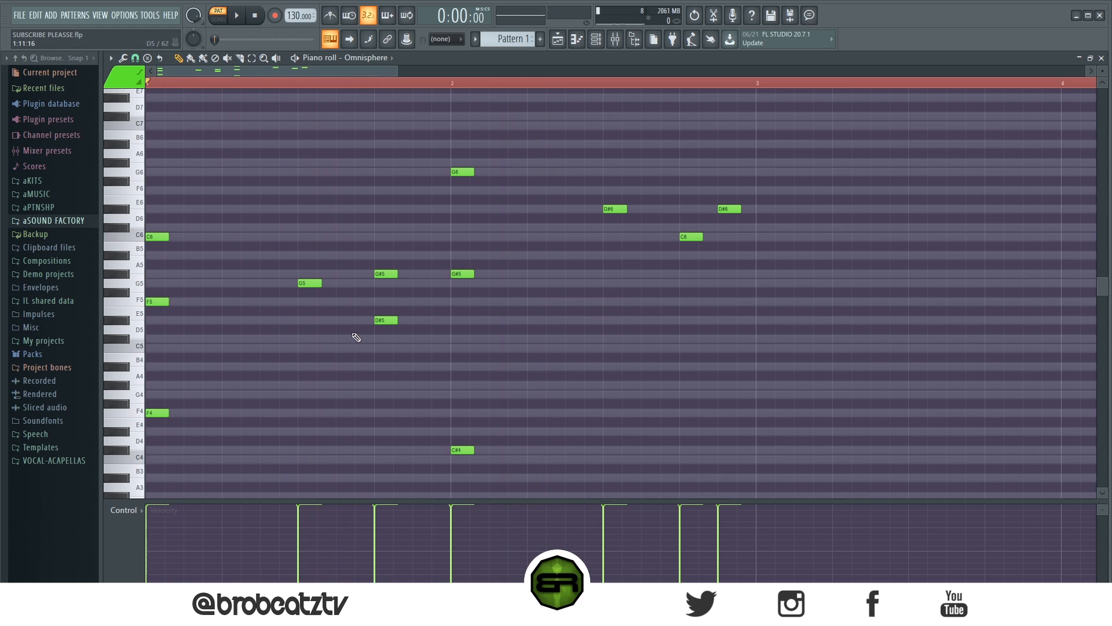
Step: Try G#5 and G5 as a semitone pair beneath the D#6 on beat 3 of bar 2
scroll(569, 403, "down", 2)
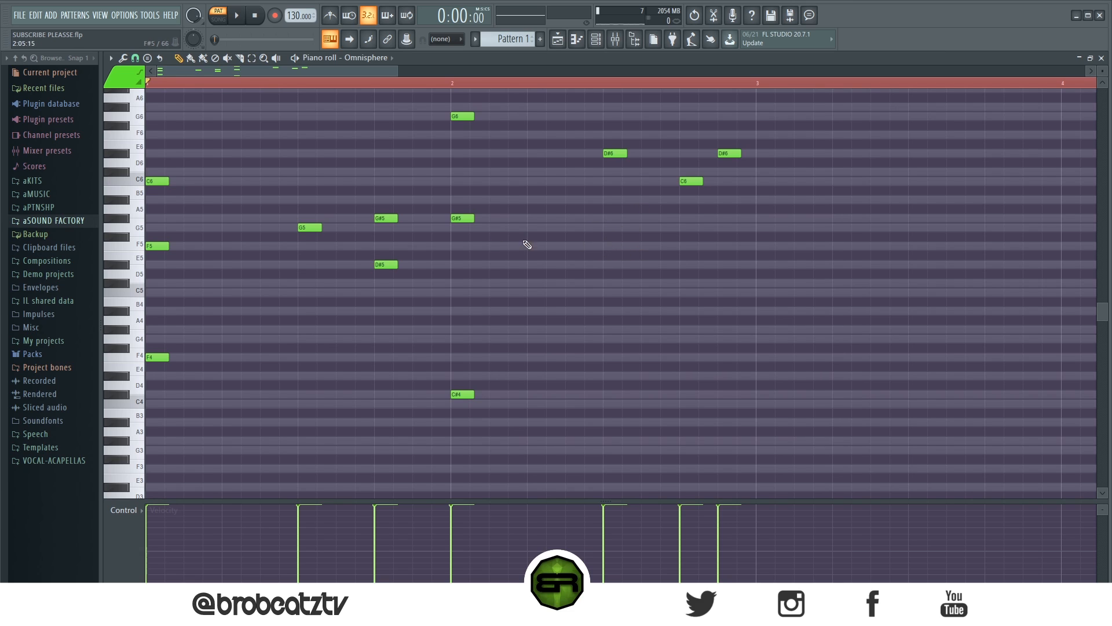
left_click(606, 219)
left_click(607, 236)
right_click(609, 235)
left_click(606, 227)
left_click_drag(596, 203, 618, 227)
right_click(620, 226)
right_click(612, 217)
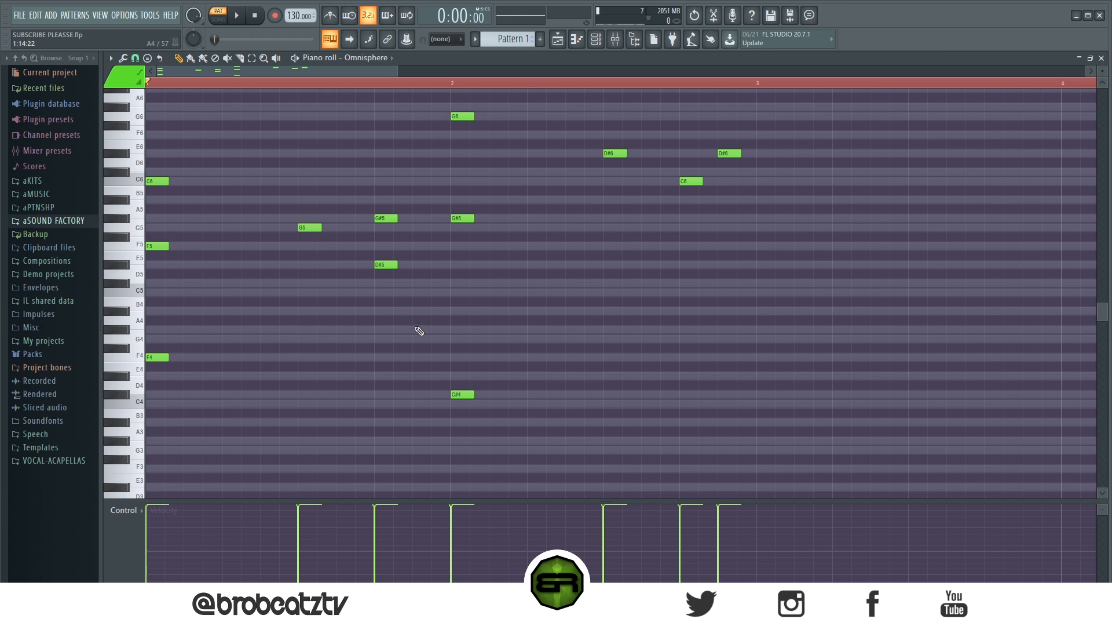
Step: Add a C5 note beneath the D#6 on beat 3 of bar 2 and play the pattern back
left_click_drag(438, 385, 617, 404)
left_click(492, 403)
key("ctrl+Up")
key("space")
left_click(611, 376, "ctrl")
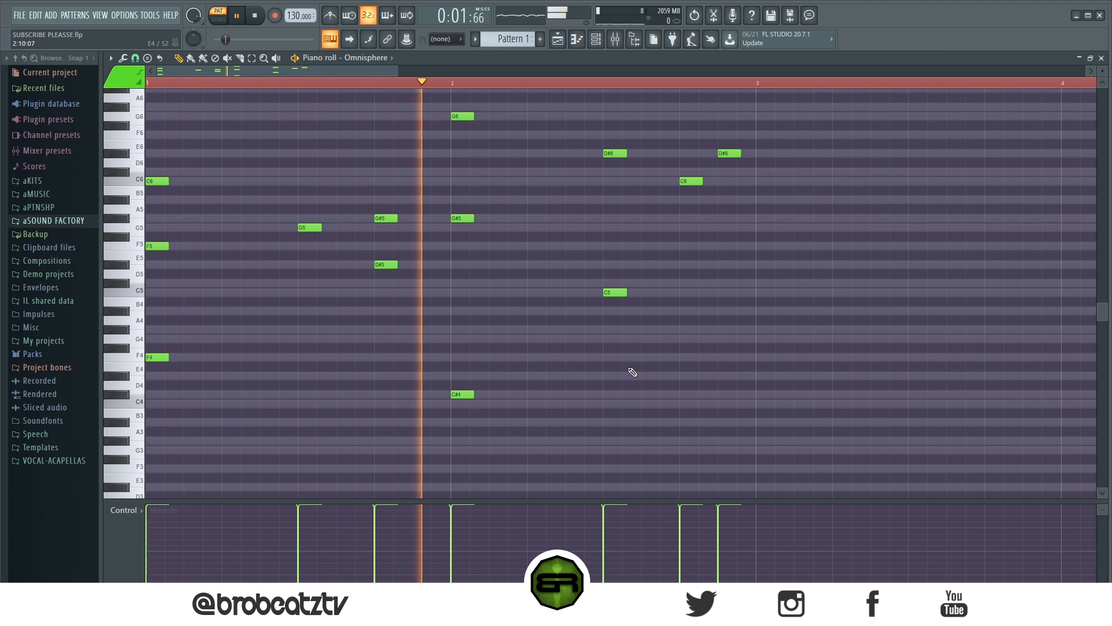
key("space")
key("space")
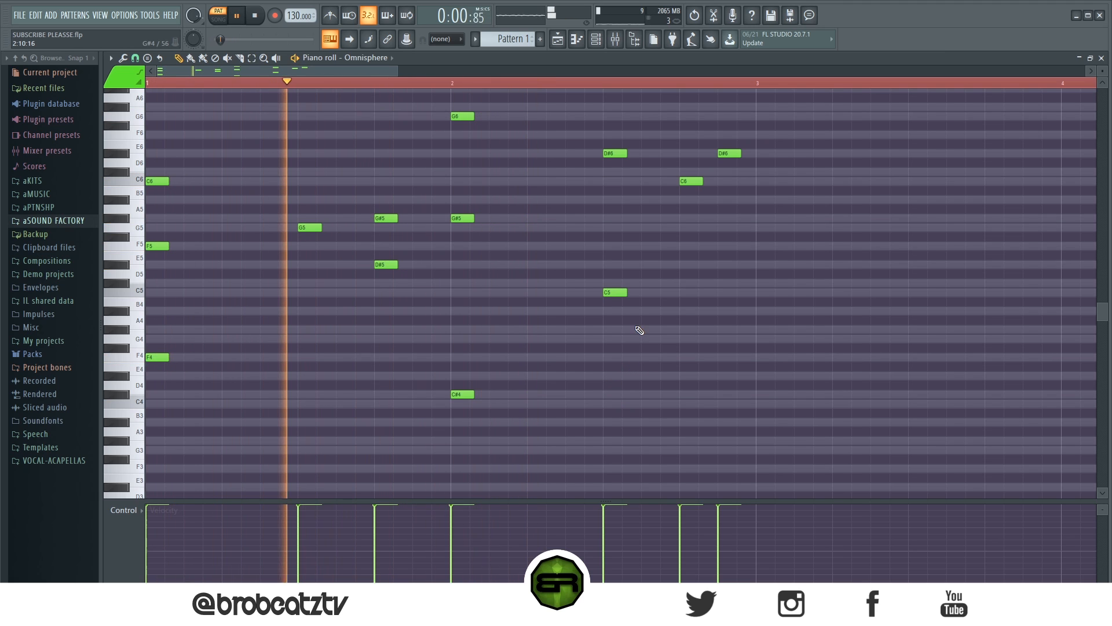
key("space")
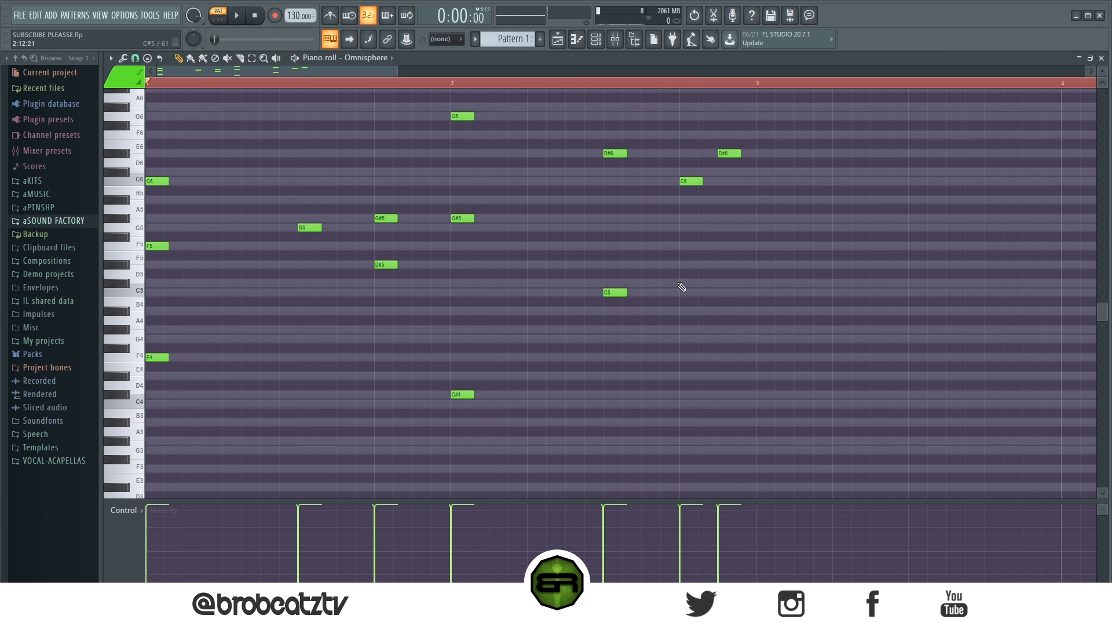
Step: Add a C#5 note beneath the C6 on beat 4 of bar 2 and play the pattern
left_click(681, 283)
key("space")
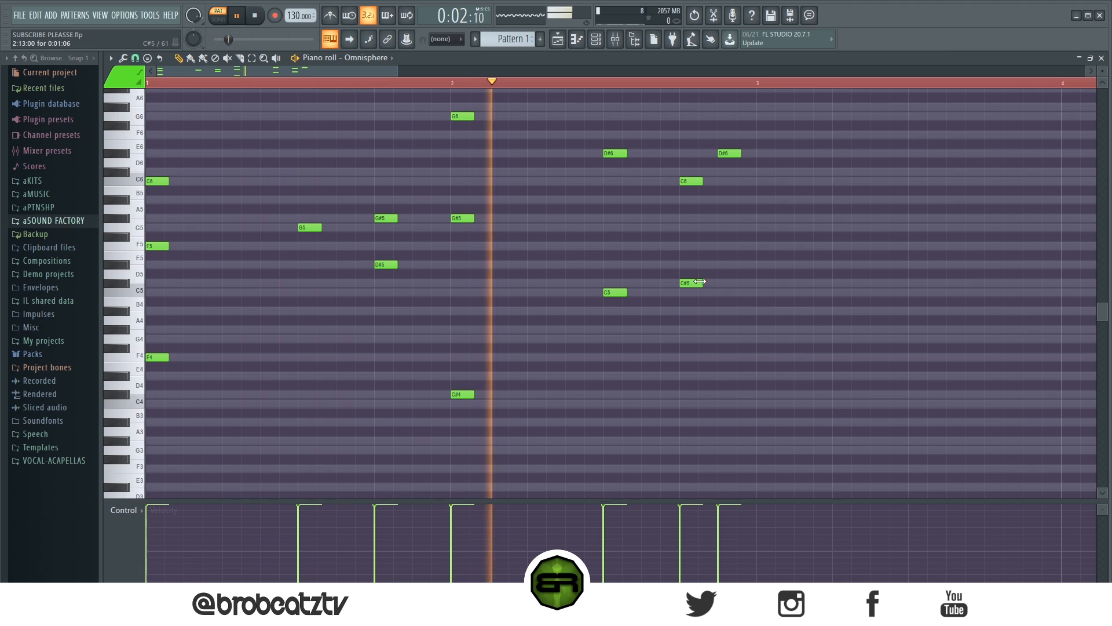
key("space")
key("space")
Step: Try F5 and G#5 between the C#5 and C6 on beat 4 of bar 2 during playback
left_click(686, 246)
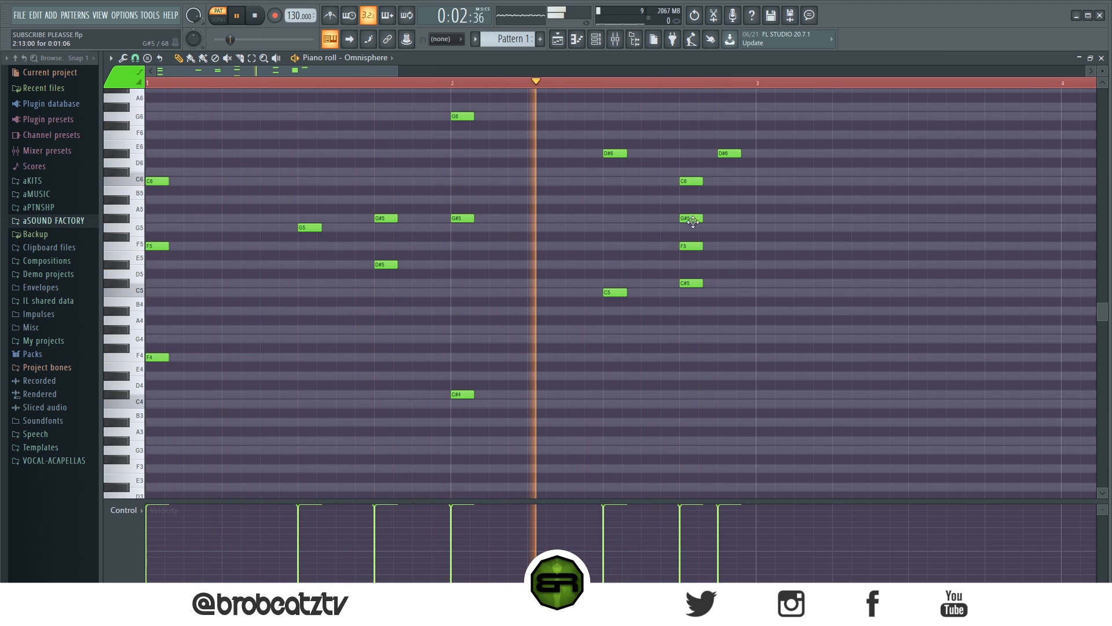
key("space")
right_click(692, 246)
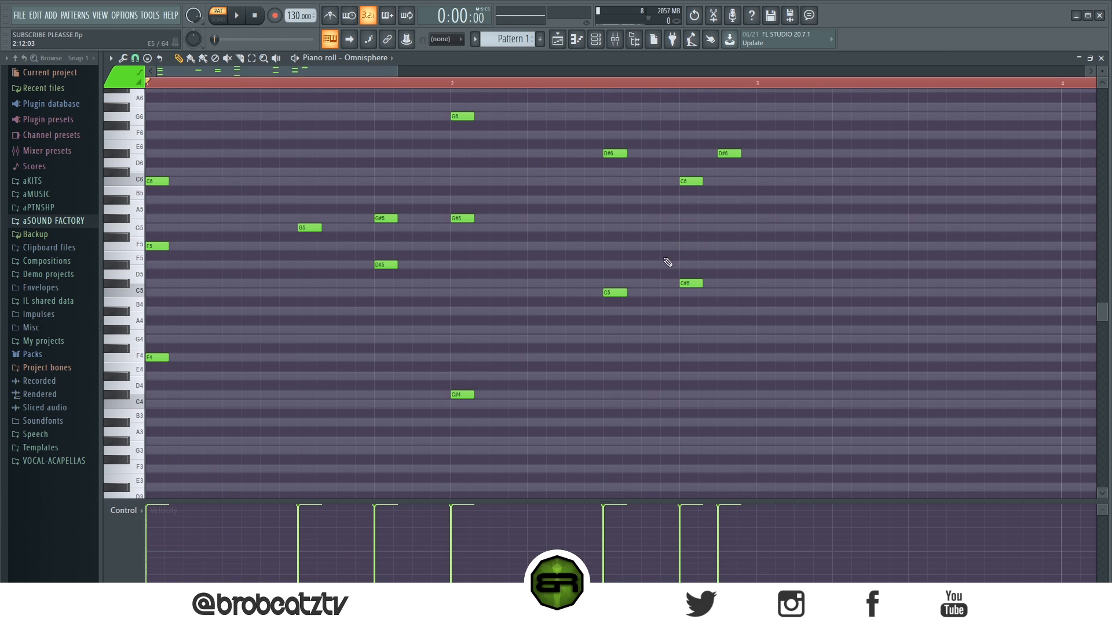
Step: Examine the semitone relations between notes across both bars, such as C5 to C#5 and G5 to G#5
left_click(614, 292, "shift")
left_click(691, 283, "shift")
left_click(631, 244)
scroll(640, 236, "up", 2)
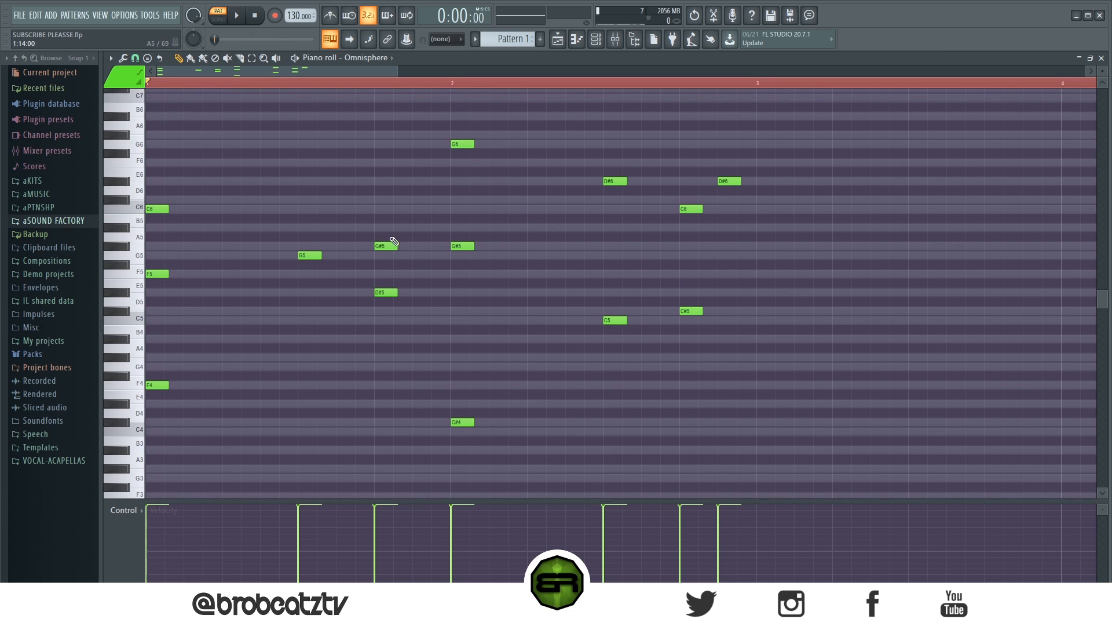
left_click(315, 253, "ctrl+shift")
left_click_drag(375, 234, 385, 259)
left_click(451, 255, "ctrl")
left_click(457, 423, "ctrl")
scroll(502, 403, "down", 3)
left_click(538, 402, "ctrl")
scroll(553, 402, "up", 2)
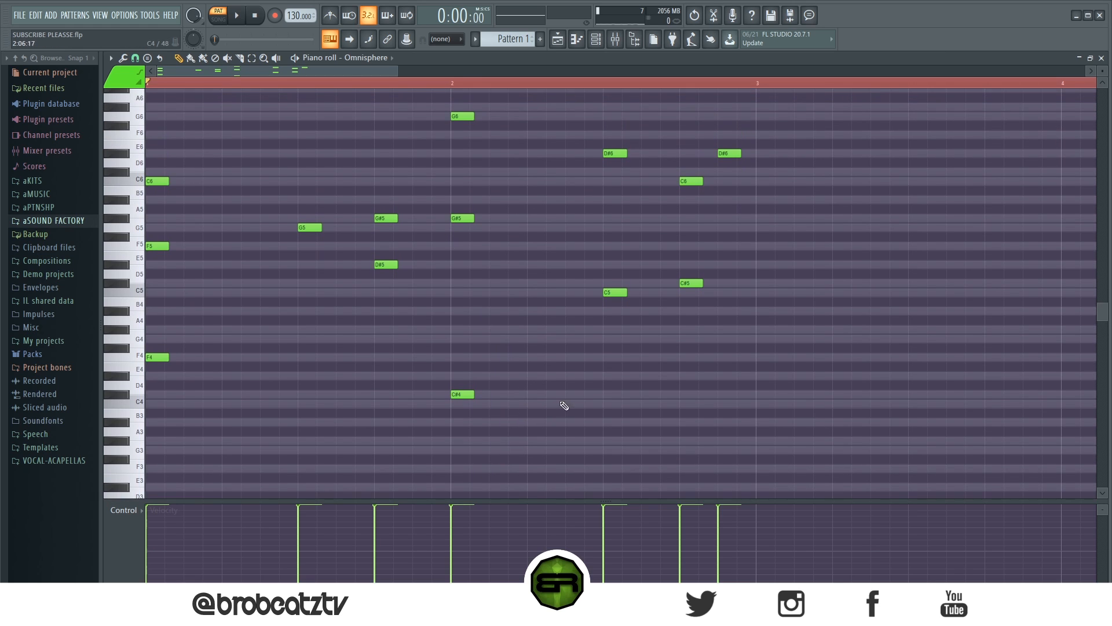
scroll(649, 292, "up", 1)
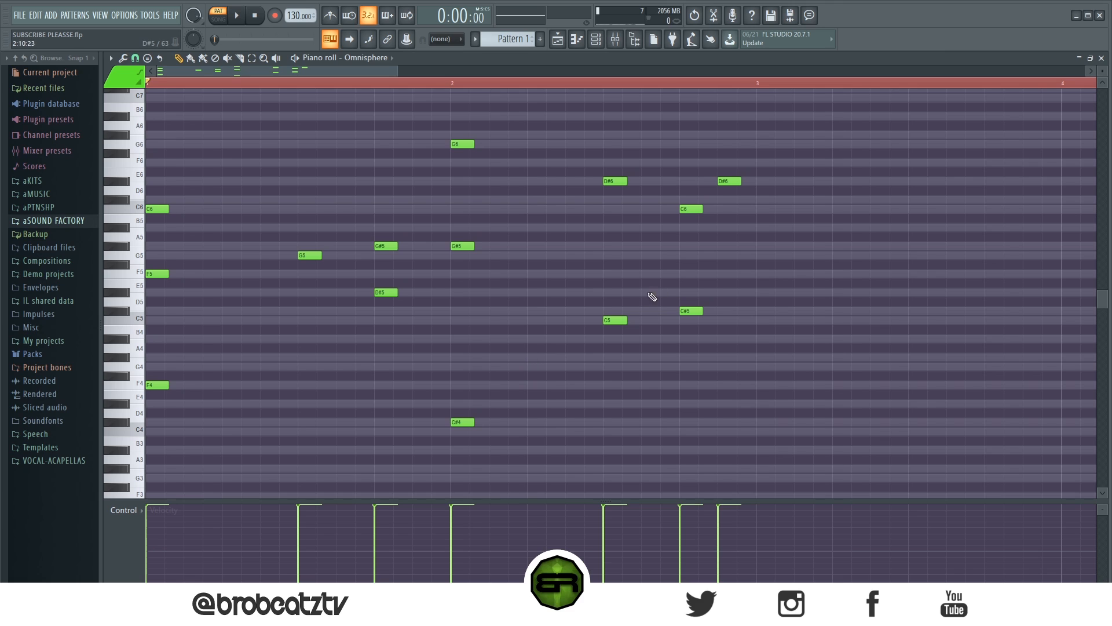
Step: Add an F5 note between the C#5 and C6 on beat 4 of bar 2 and play the pattern back
left_click(685, 274)
left_click(688, 246)
right_click(699, 248)
right_click(692, 209)
left_click(681, 208)
key("space")
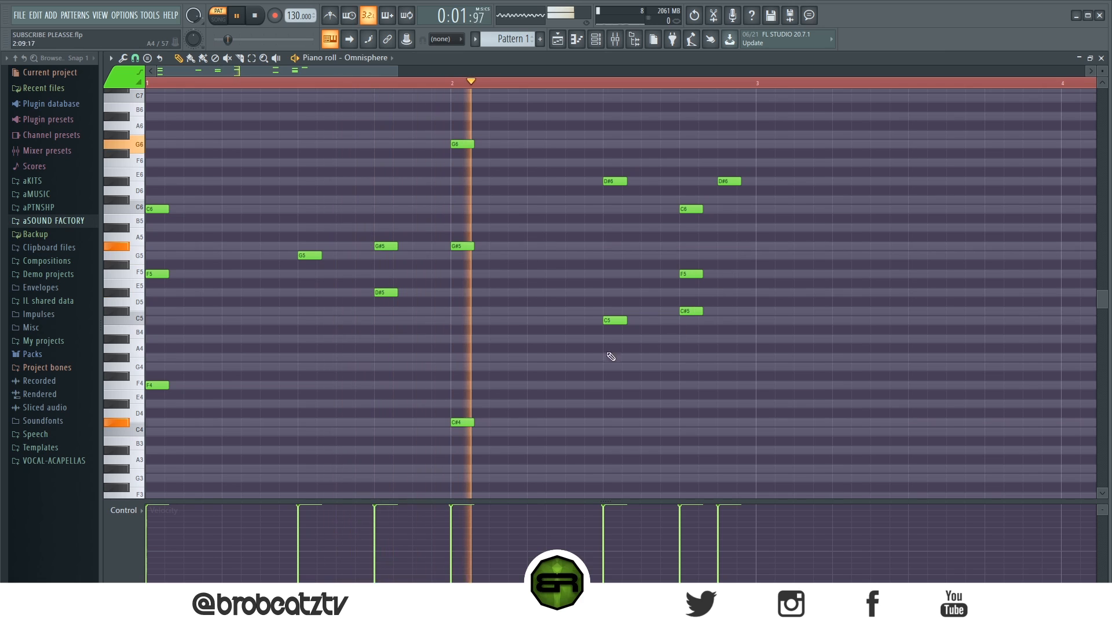
key("space")
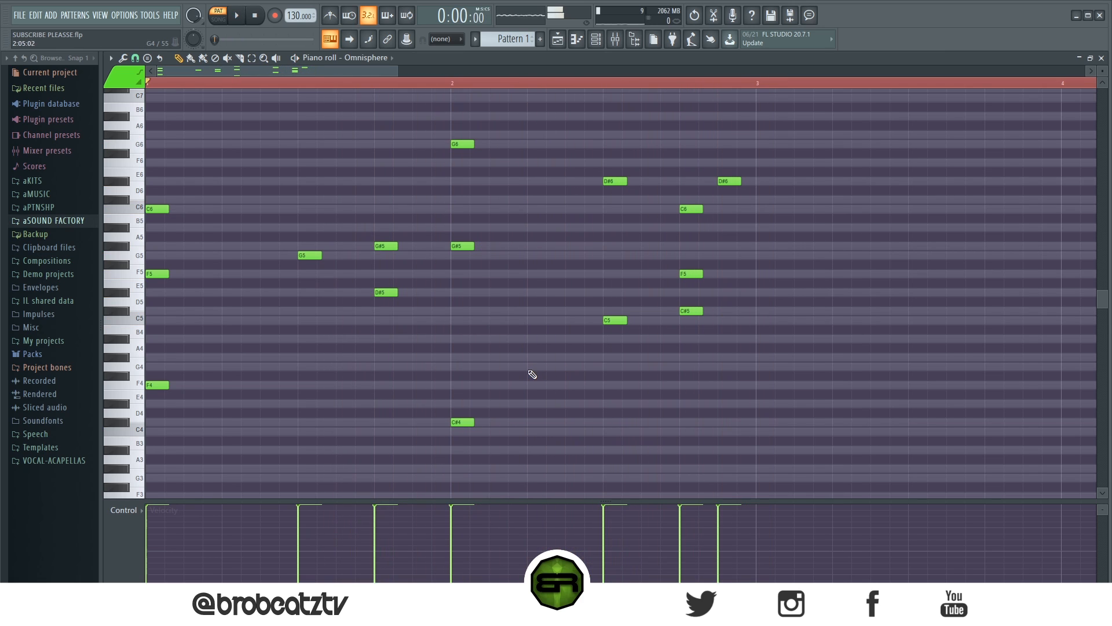
Step: Add G#4 on beat 2 of bar 2 and G4 half a beat before it, playing the pattern back
left_click_drag(471, 278, 583, 395)
left_click(531, 357)
left_click(490, 367)
key("space")
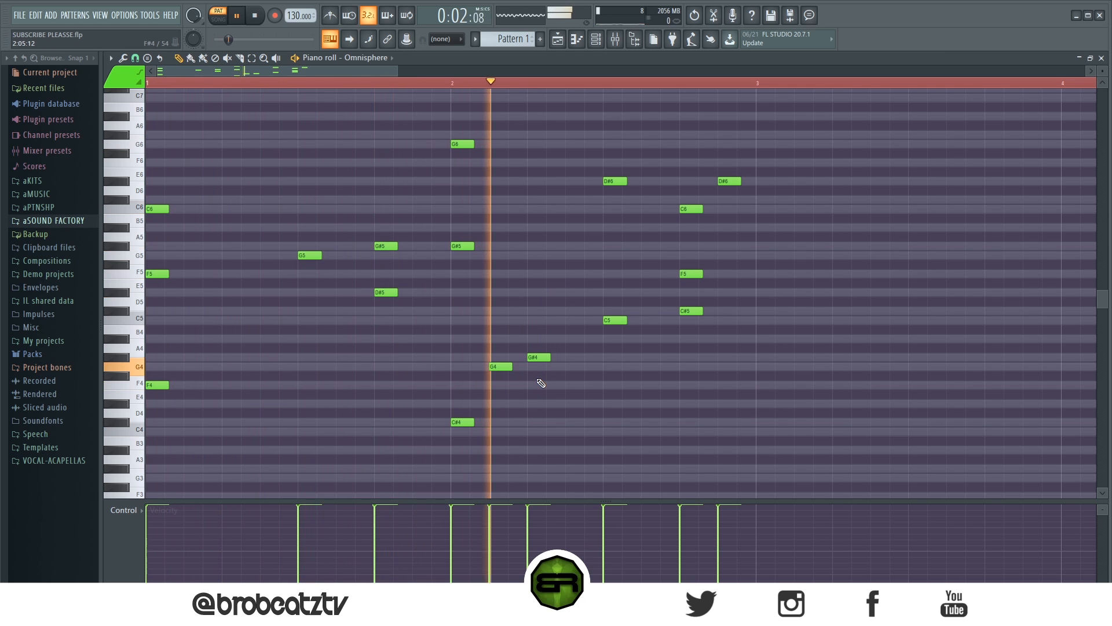
key("space")
Step: Lower the G4 and G#4 notes in the first half of bar 2 to F4 and G4, playing the pattern back
left_click_drag(549, 347, 502, 386)
left_click(509, 398, "ctrl")
key("space")
left_click_drag(555, 349, 494, 391)
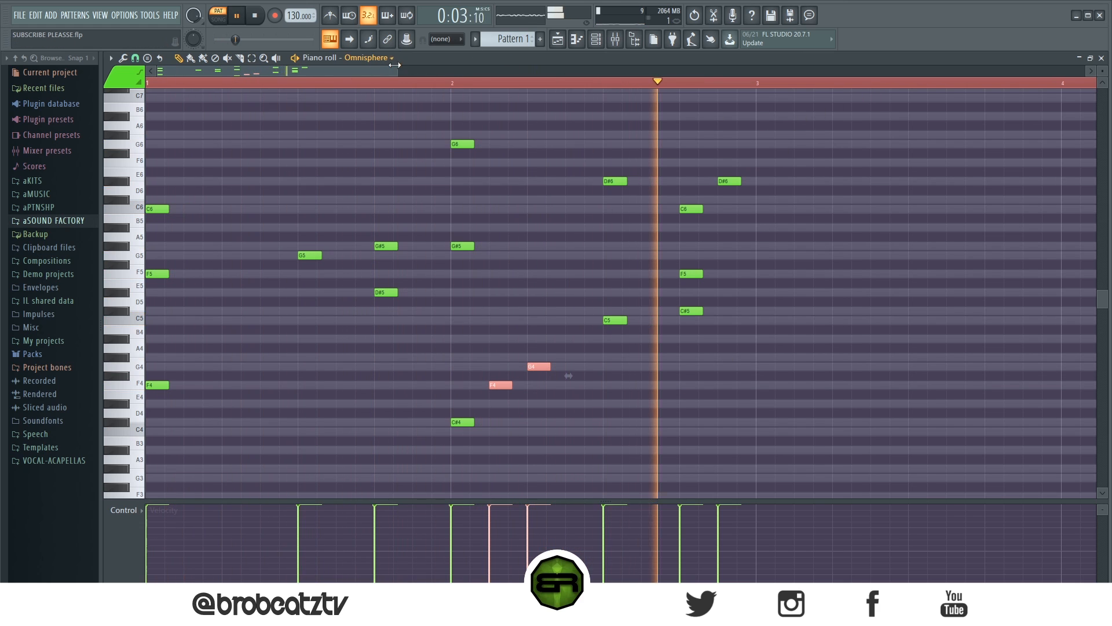
key("space")
Step: Duplicate the complete two-bar melody into bars 3 and 4
left_click_drag(397, 70, 348, 83)
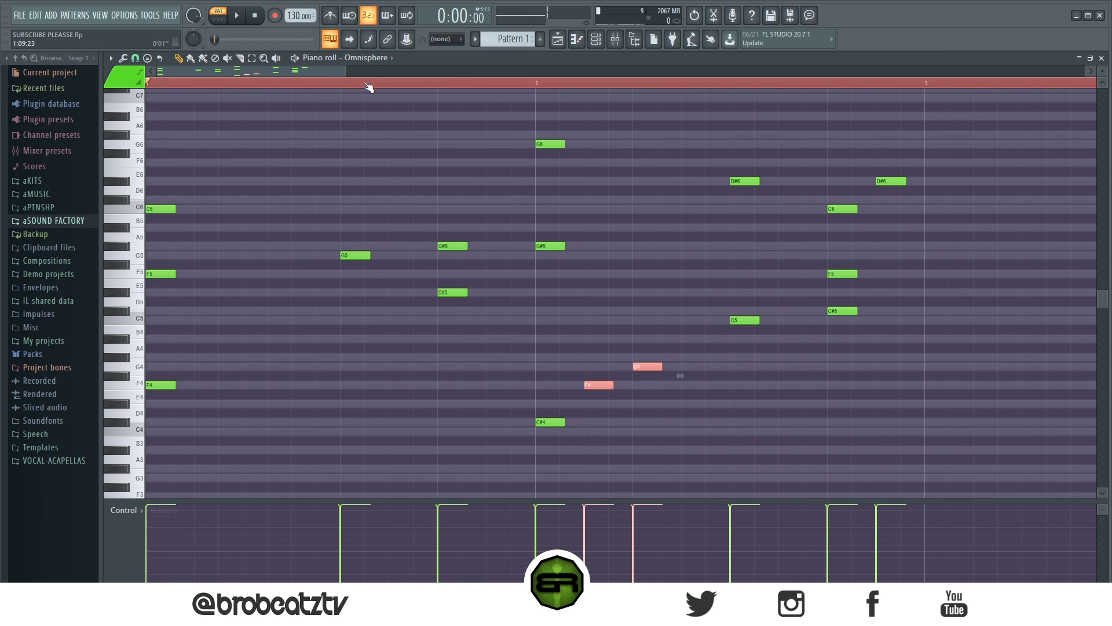
scroll(366, 85, "down", 2)
key("ctrl+a")
key("ctrl+b")
key("shift+Left")
key("shift+Left")
key("ctrl+d")
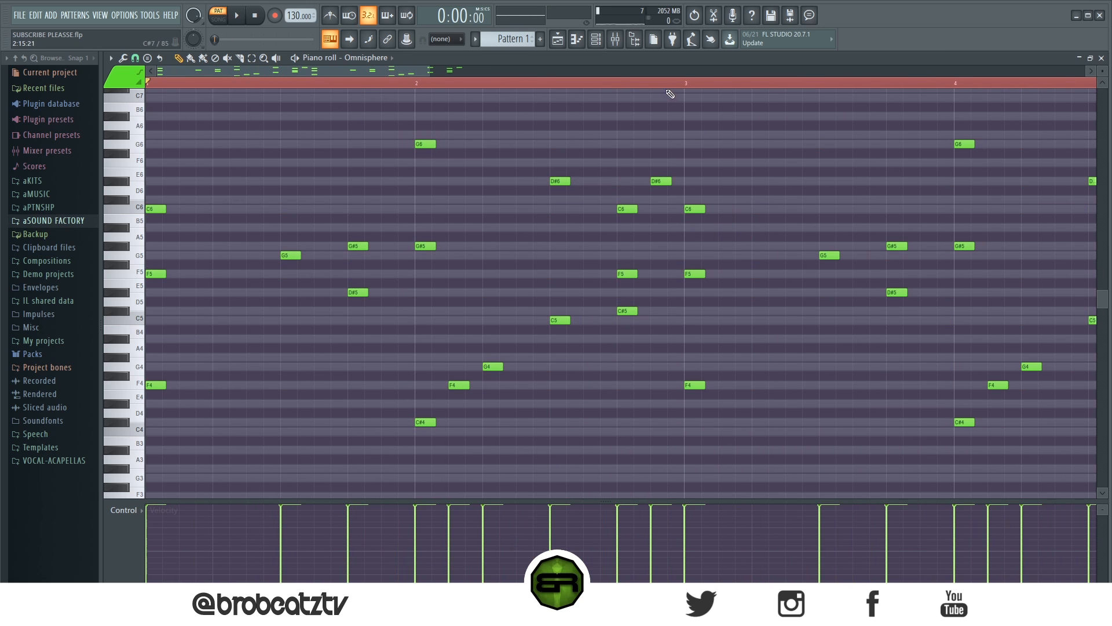
Step: Add F5 on beat 2 of bar 3, G#4 half a beat later, and G#5 between beats 3 and 4 of bar 4 during playback
scroll(665, 91, "down", 1)
left_click_drag(579, 222, 638, 390)
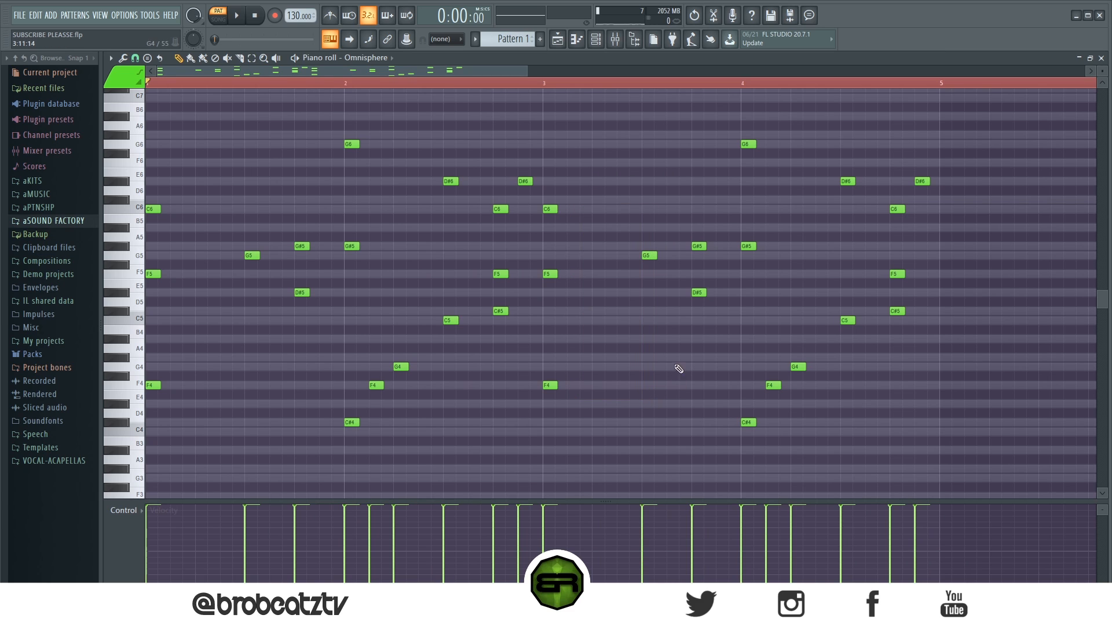
left_click(595, 274)
key("space")
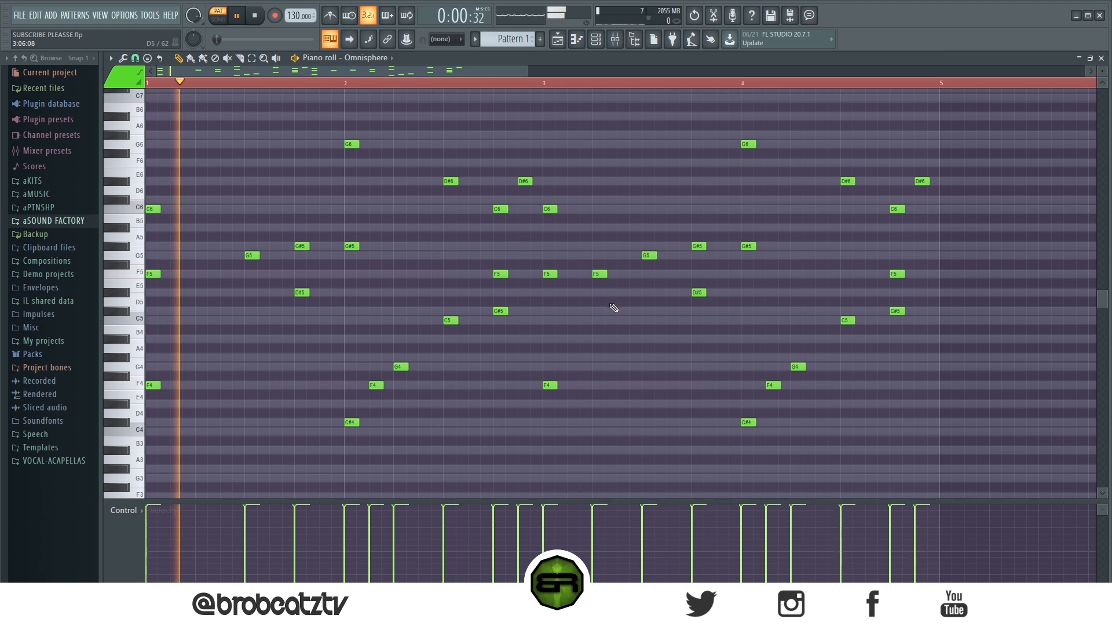
left_click(622, 357)
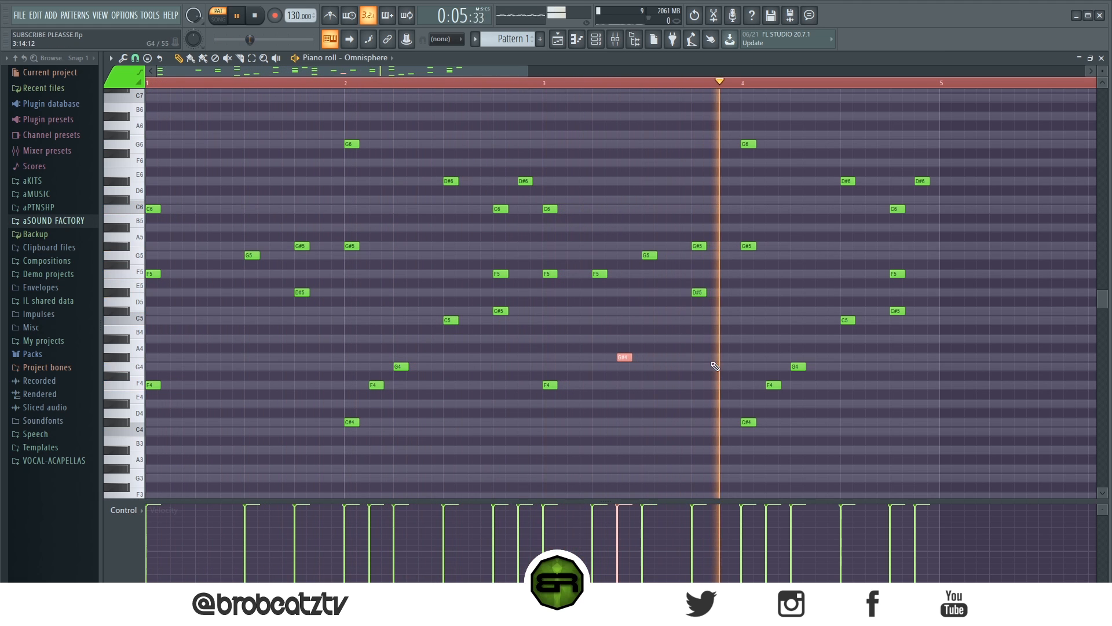
left_click(868, 246)
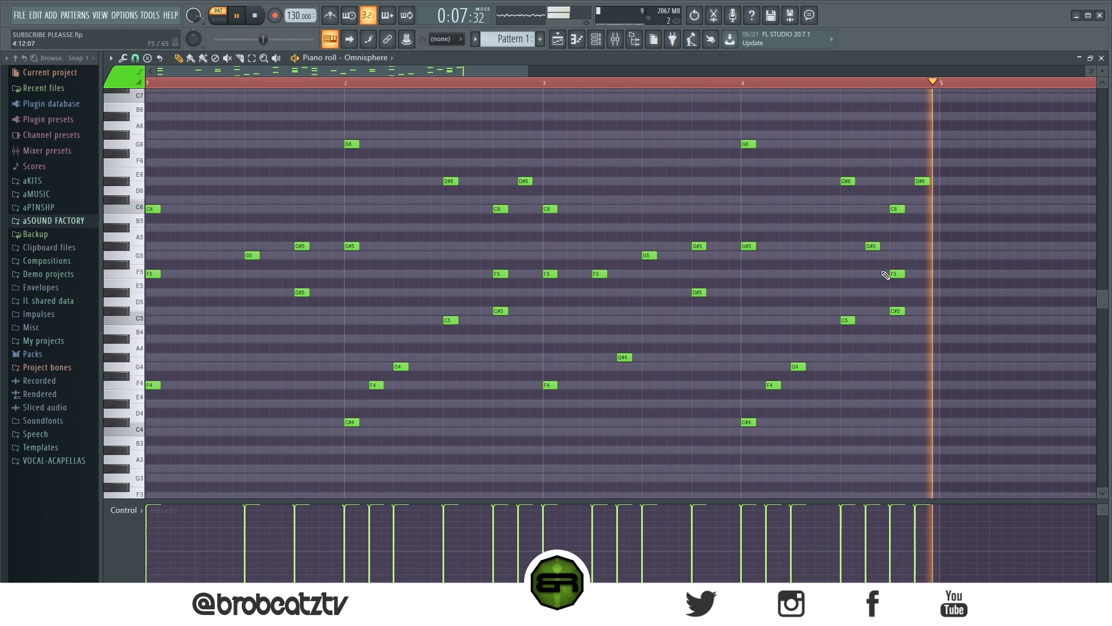
key("space")
left_click(599, 273)
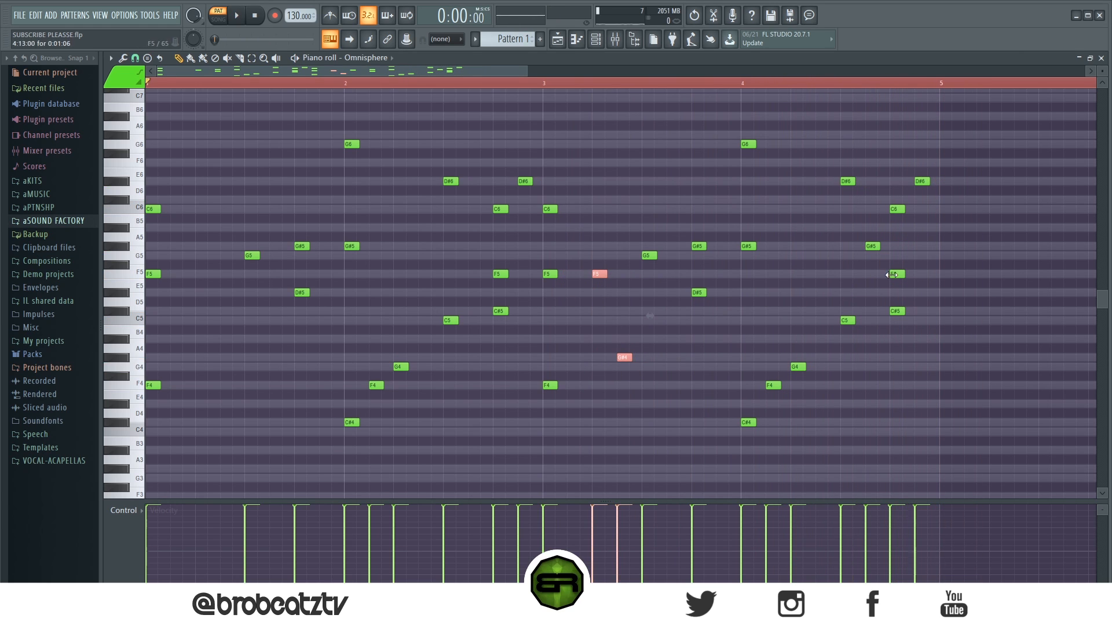
left_click(869, 245)
left_click(759, 194)
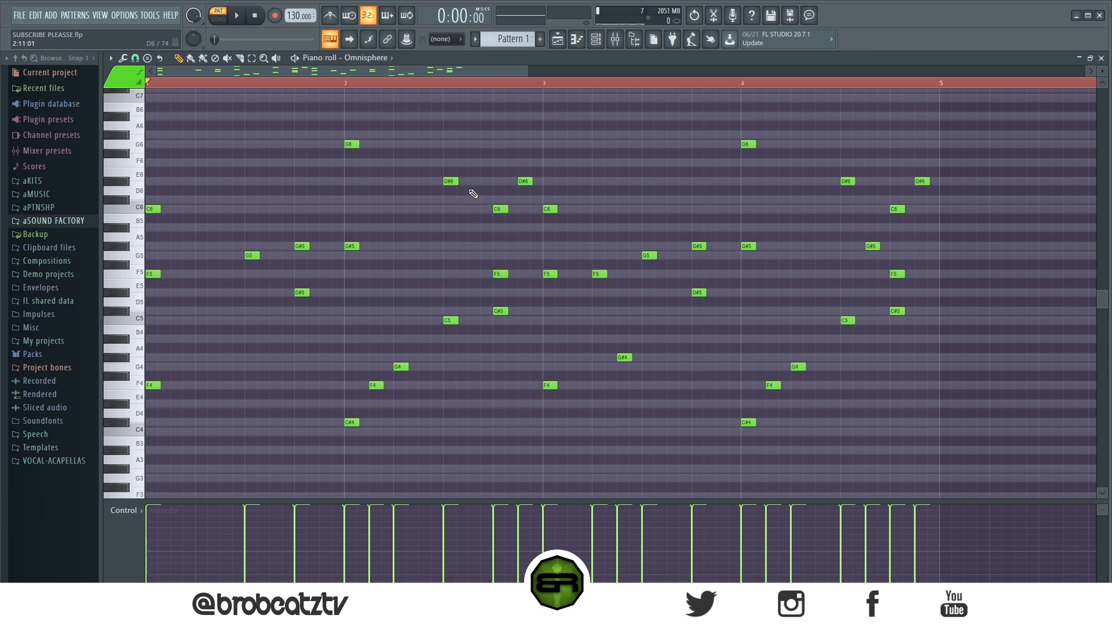
left_click_drag(526, 70, 501, 69)
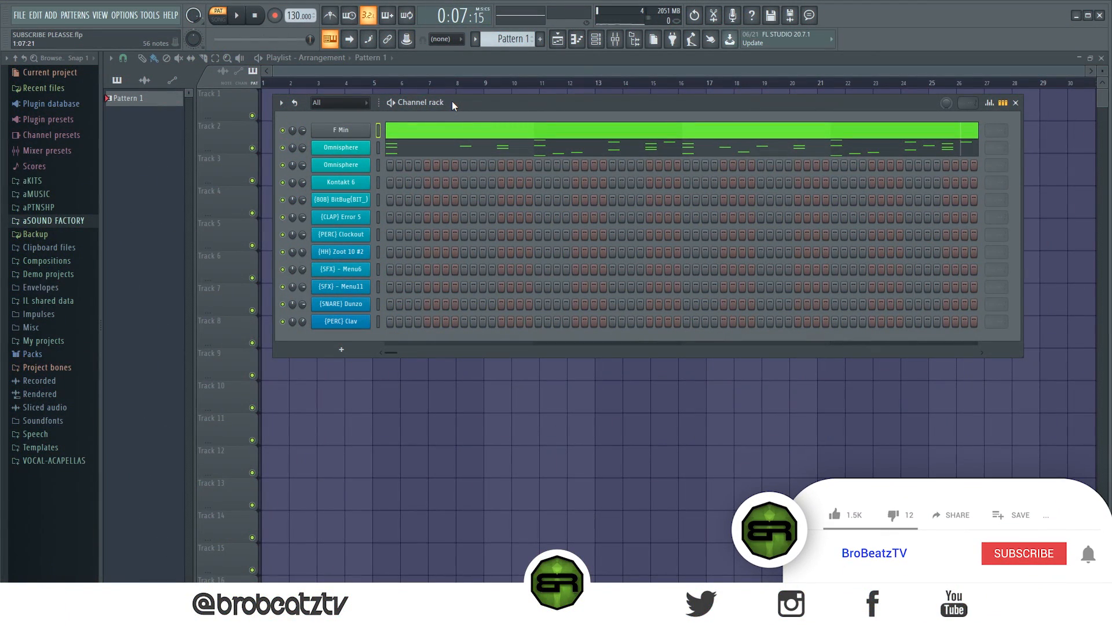
Step: Copy the first Omnisphere channel's notes, paste them into the second Omnisphere channel, and play the pattern back
right_click(347, 150)
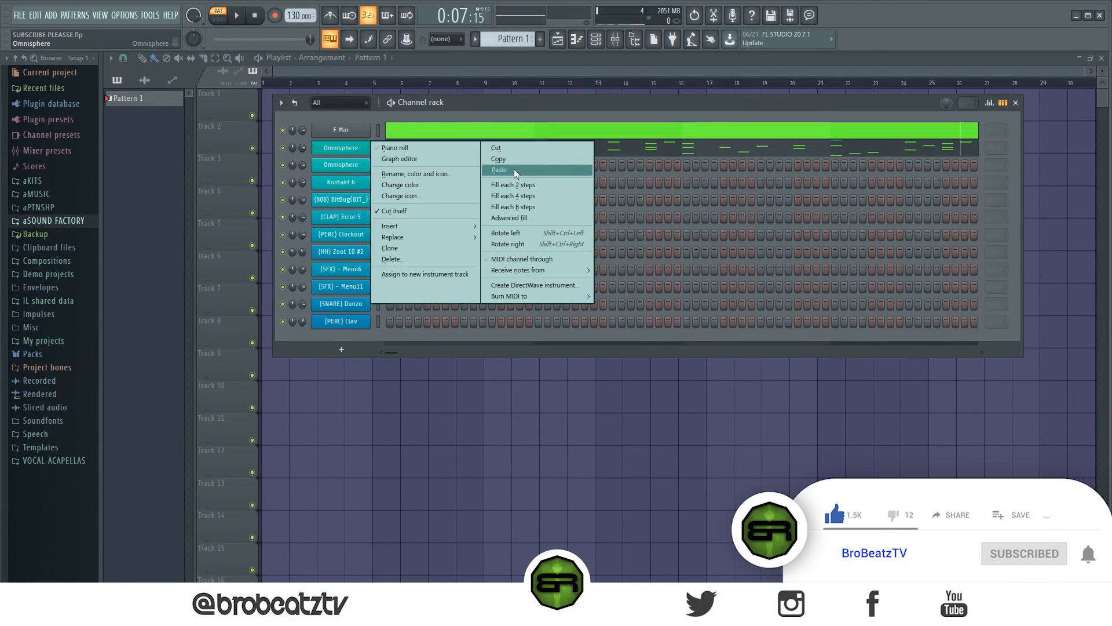
left_click(513, 169)
right_click(350, 165)
left_click(492, 186)
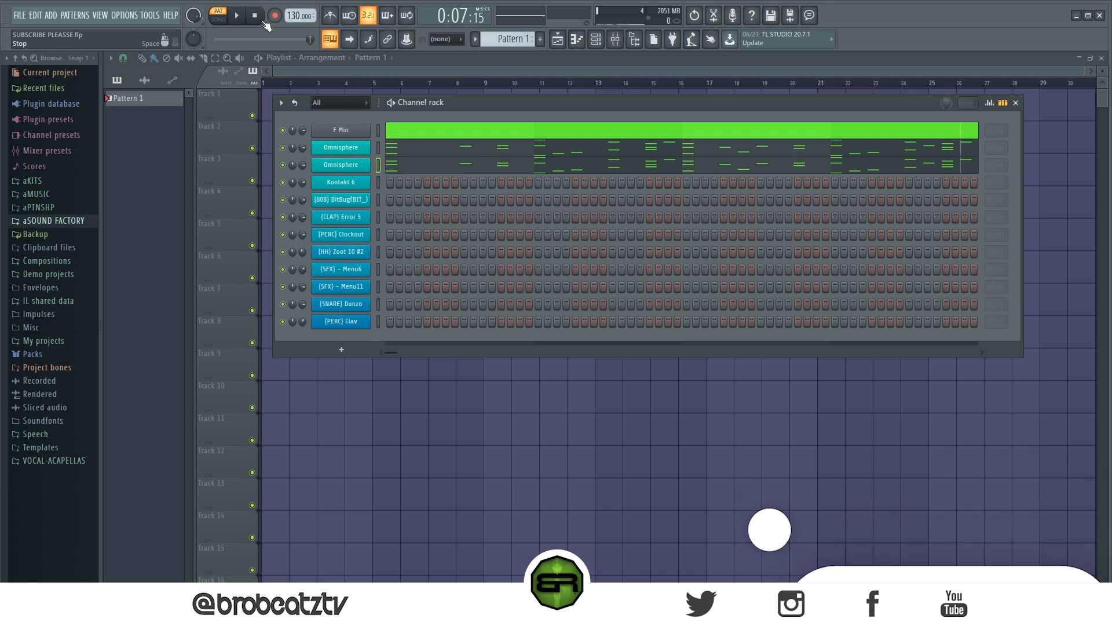
key("space")
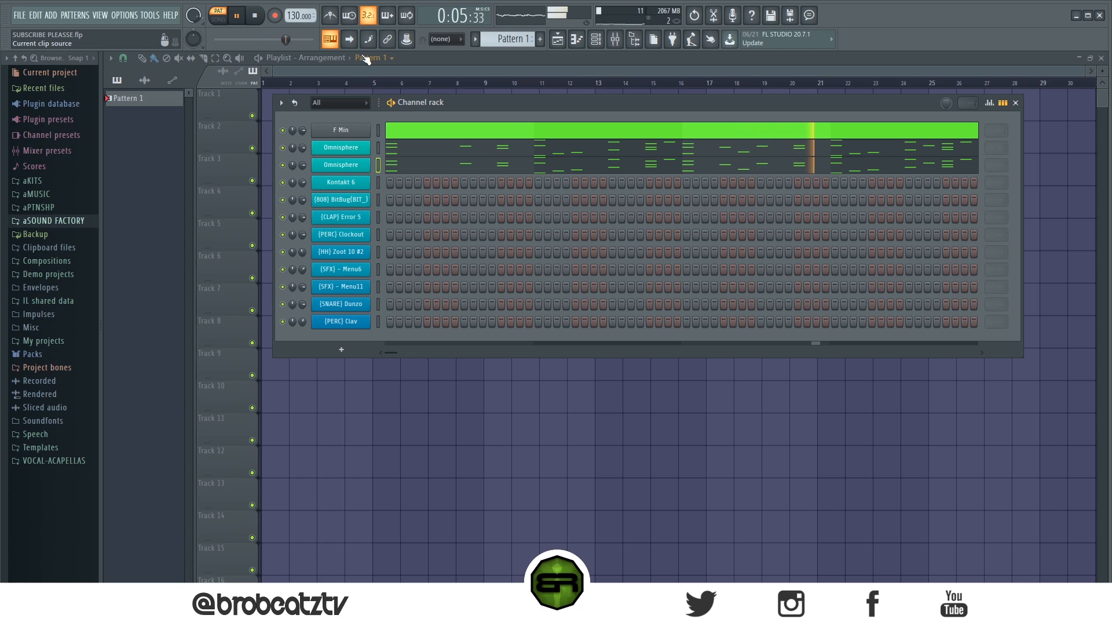
left_click(255, 17)
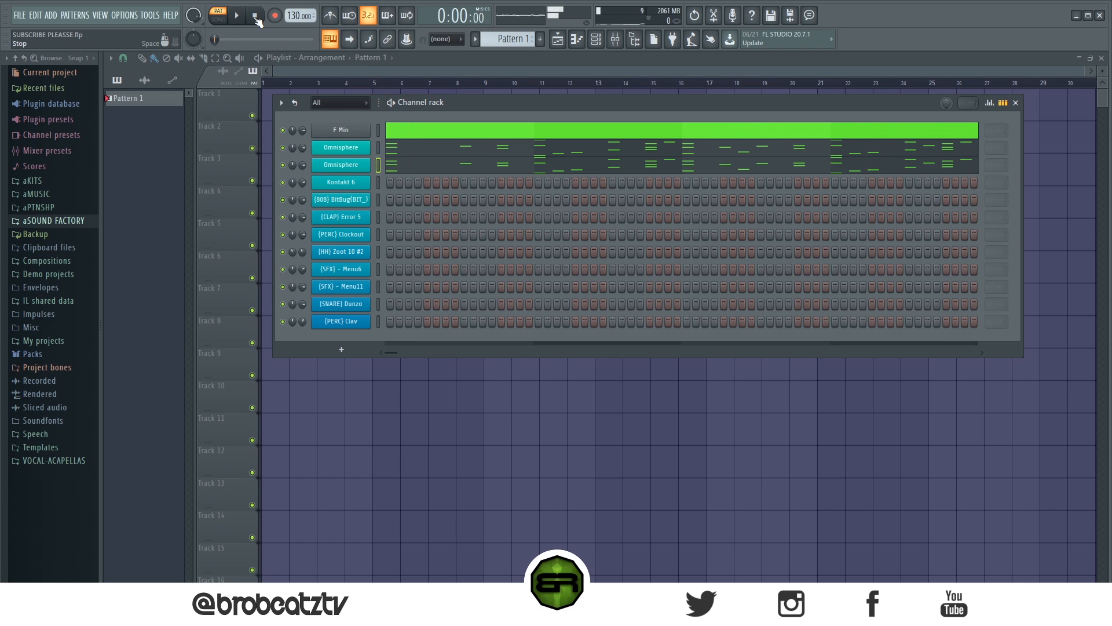
Step: Open the Kontakt 6 channel's empty piano roll with the four bars filling the view
right_click(365, 188)
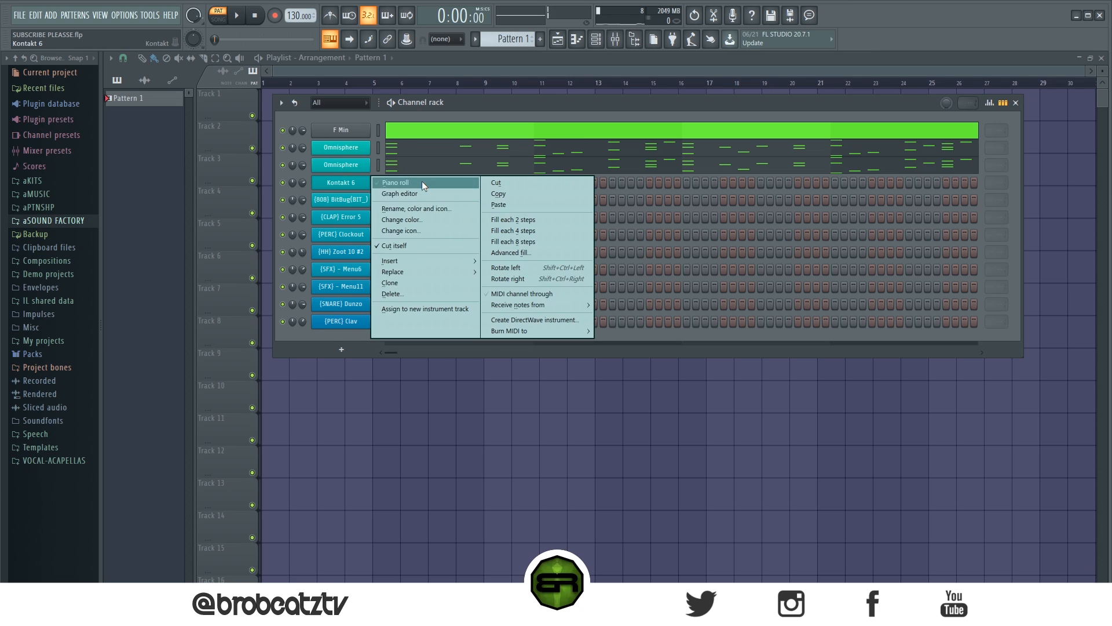
left_click(421, 181)
scroll(505, 88, "up", 2)
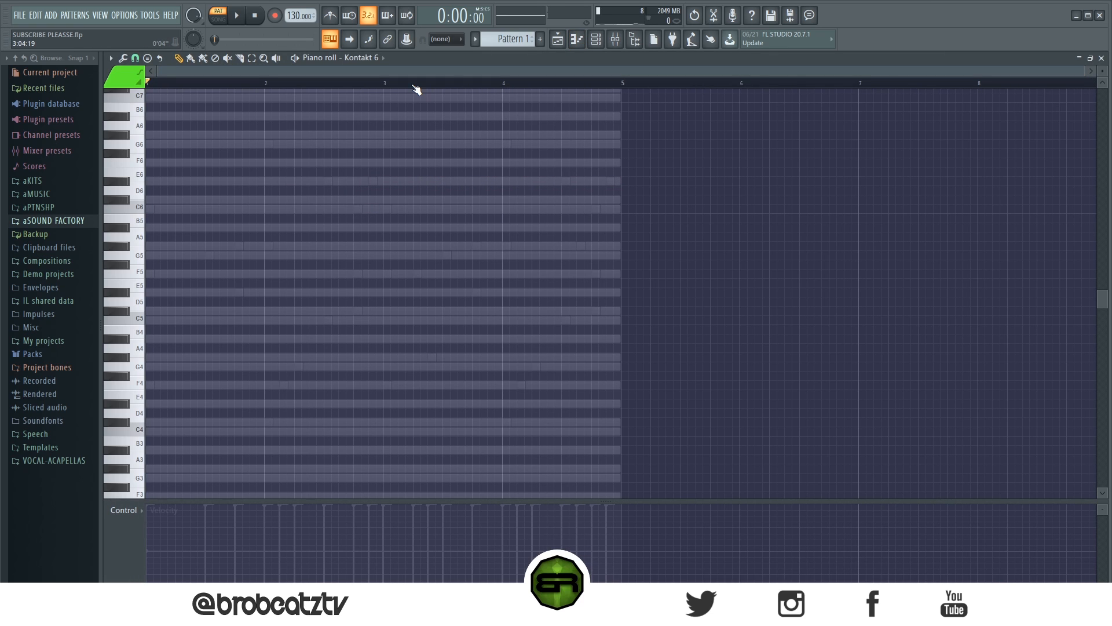
scroll(459, 75, "up", 2)
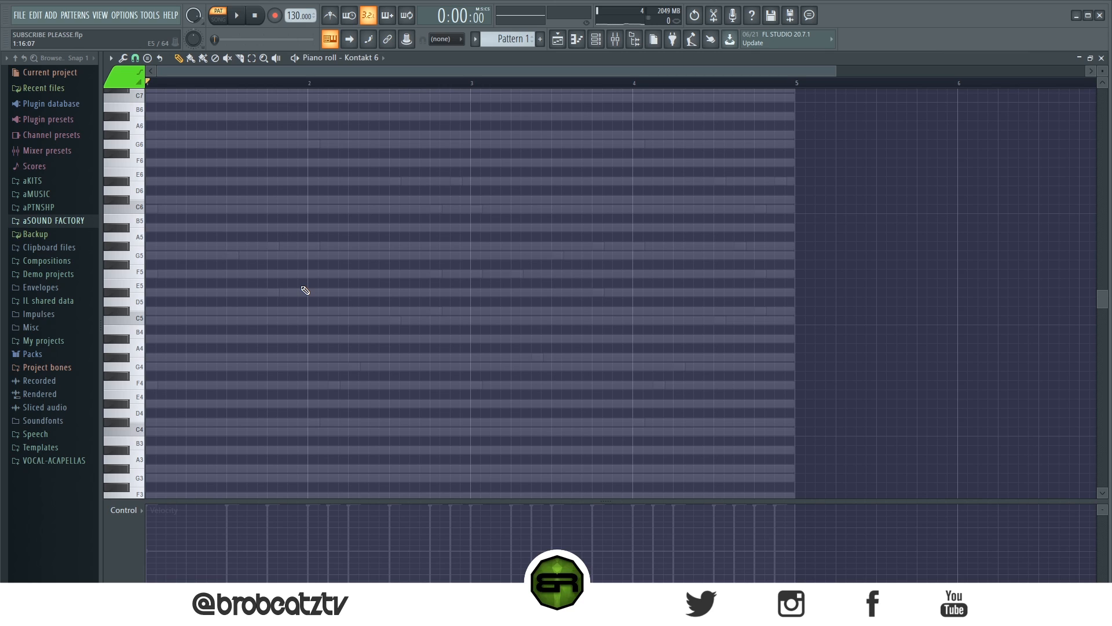
left_click_drag(203, 203, 271, 328)
left_click_drag(836, 70, 633, 89)
scroll(124, 289, "up", 2)
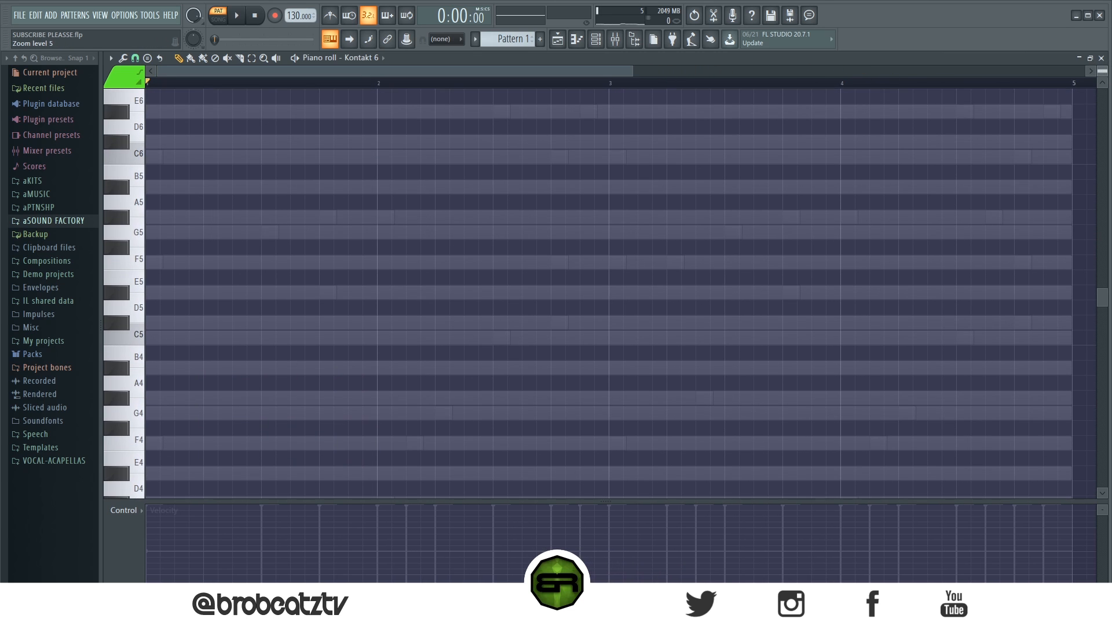
Step: Establish a very short note length and lower velocity with a temporary D#5 on beat 3 of bar 1, and delete that note
left_click(286, 293)
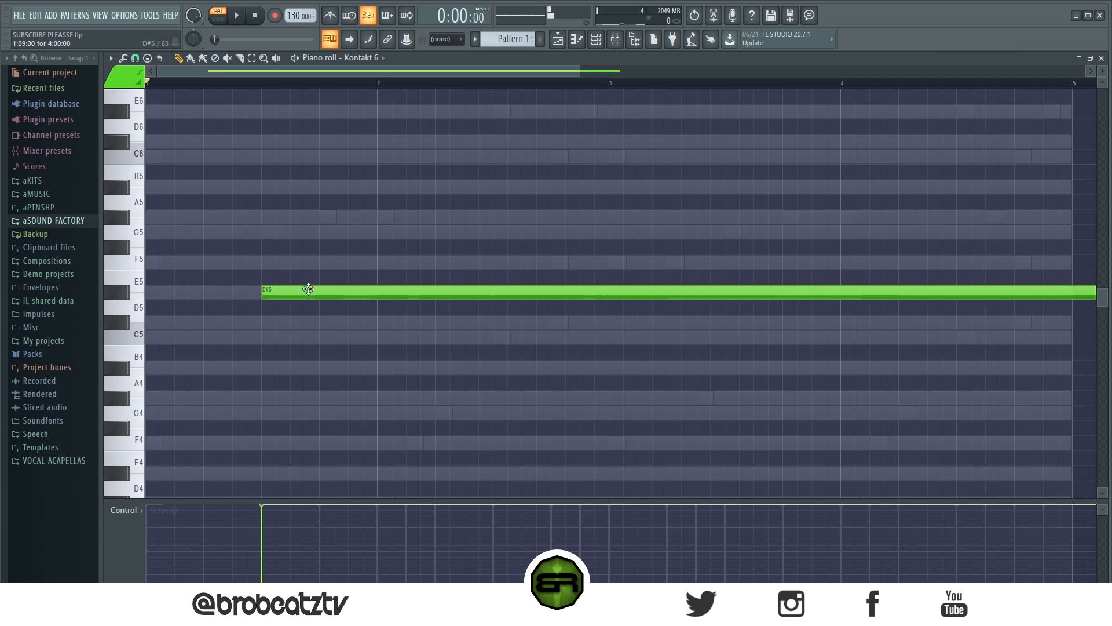
left_click(278, 522)
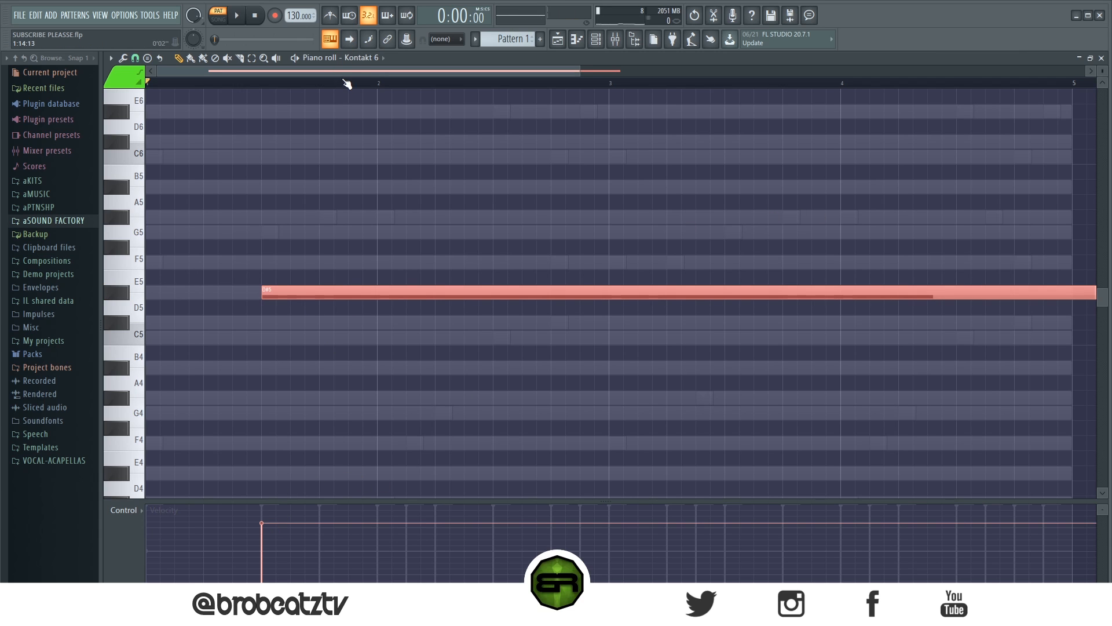
scroll(346, 82, "down", 3)
left_click_drag(686, 290, 210, 290)
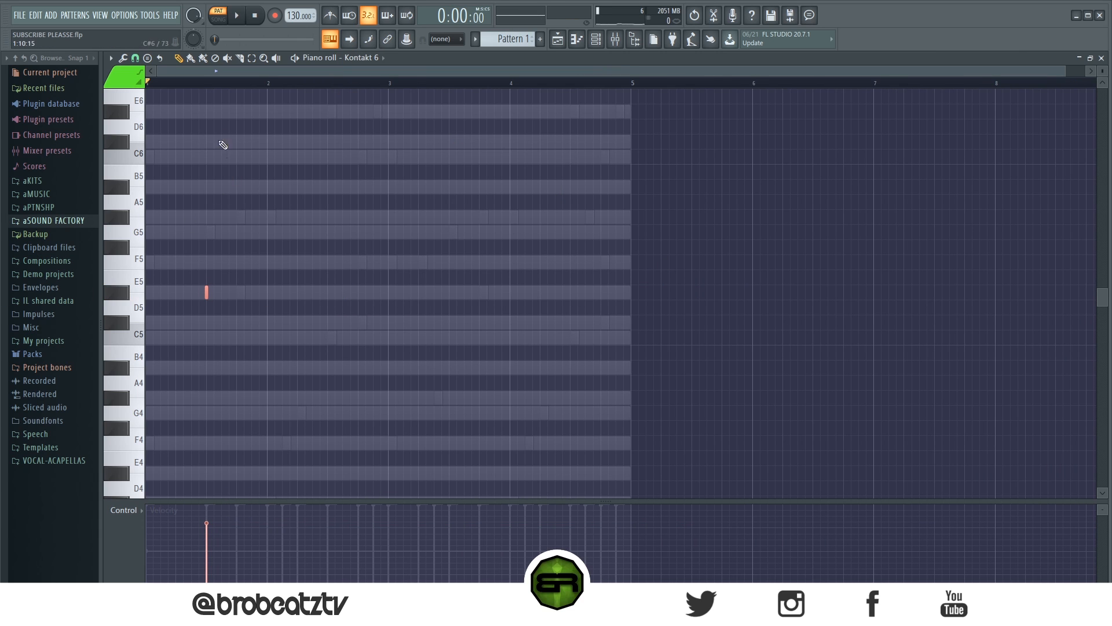
scroll(228, 81, "up", 3)
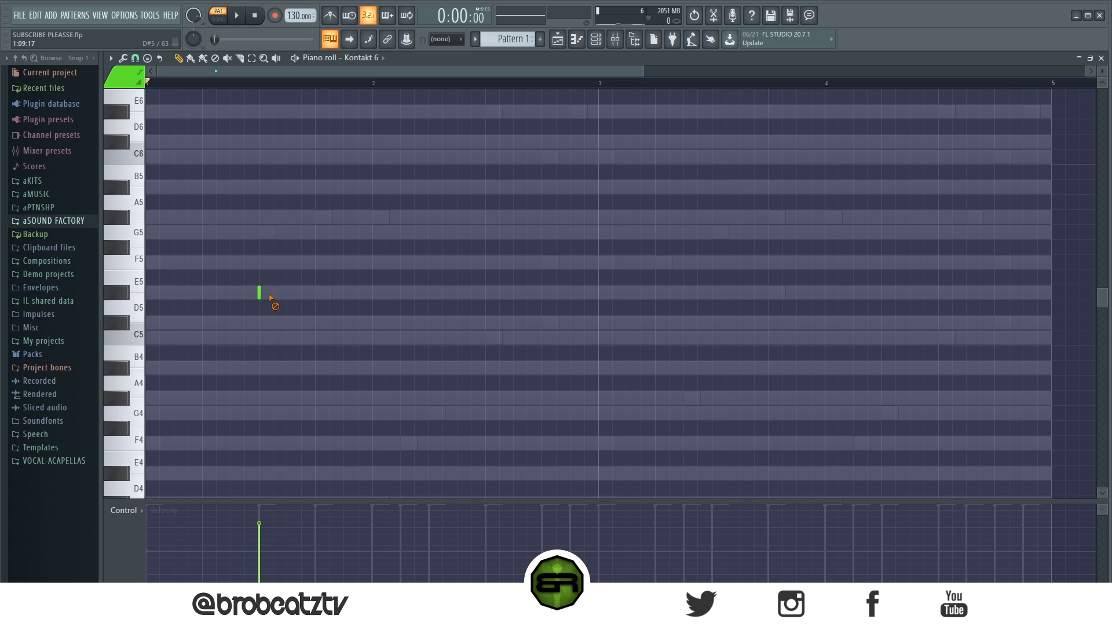
right_click(260, 295)
Step: Play the pattern briefly and add a short C5 note on beat 3 of bar 1
key("space")
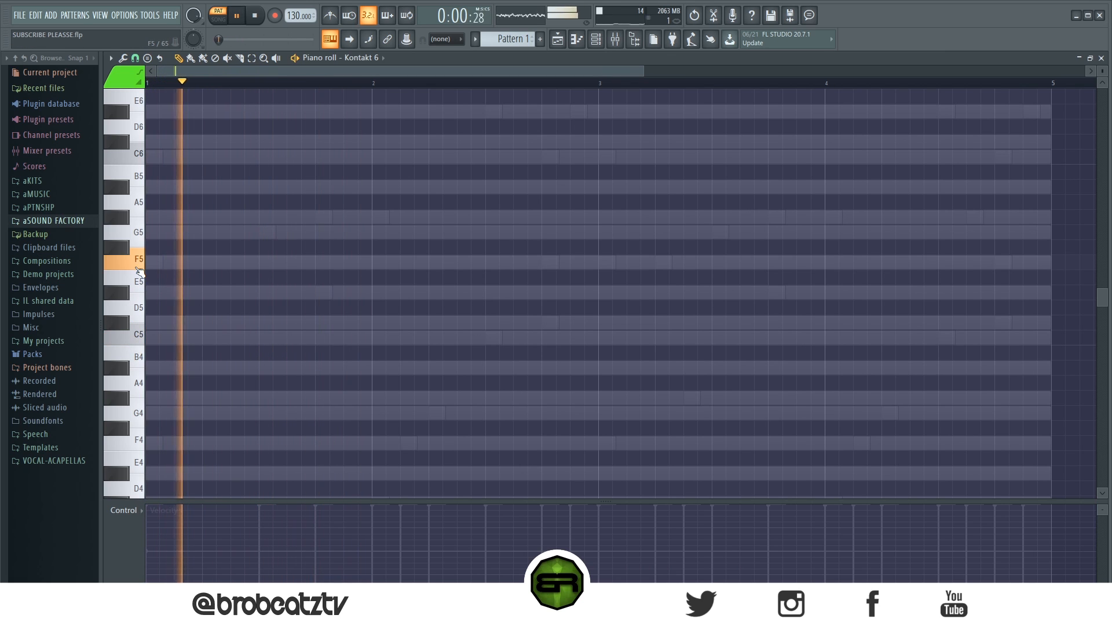
key("space")
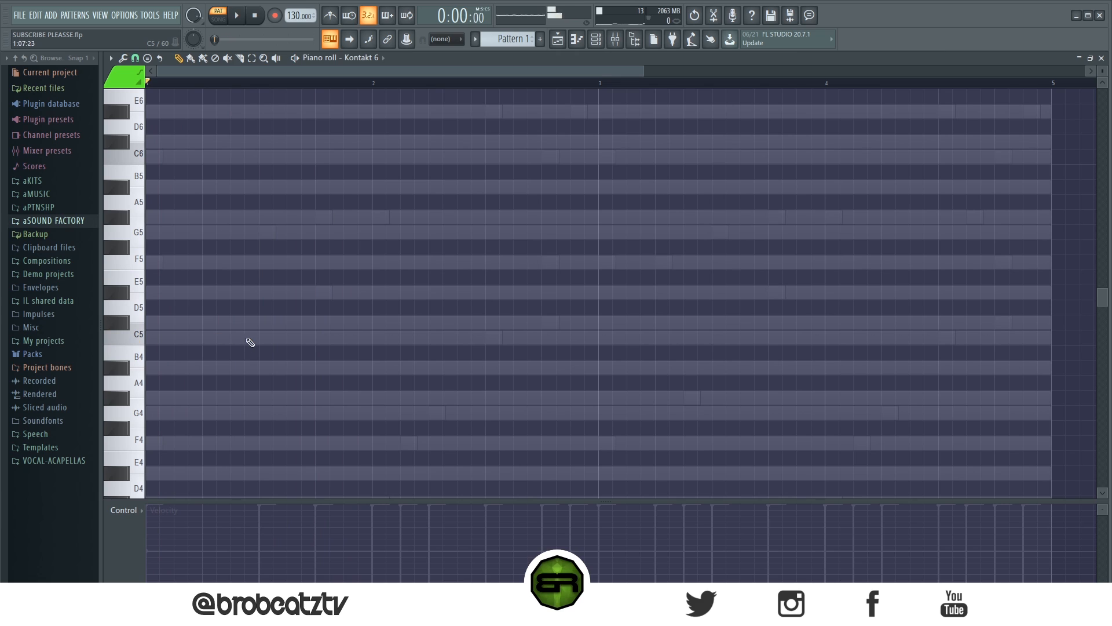
left_click(260, 339)
left_click(315, 293)
left_click(329, 262)
left_click(329, 247)
left_click(344, 202)
left_click(344, 172)
right_click(343, 202)
right_click(315, 293)
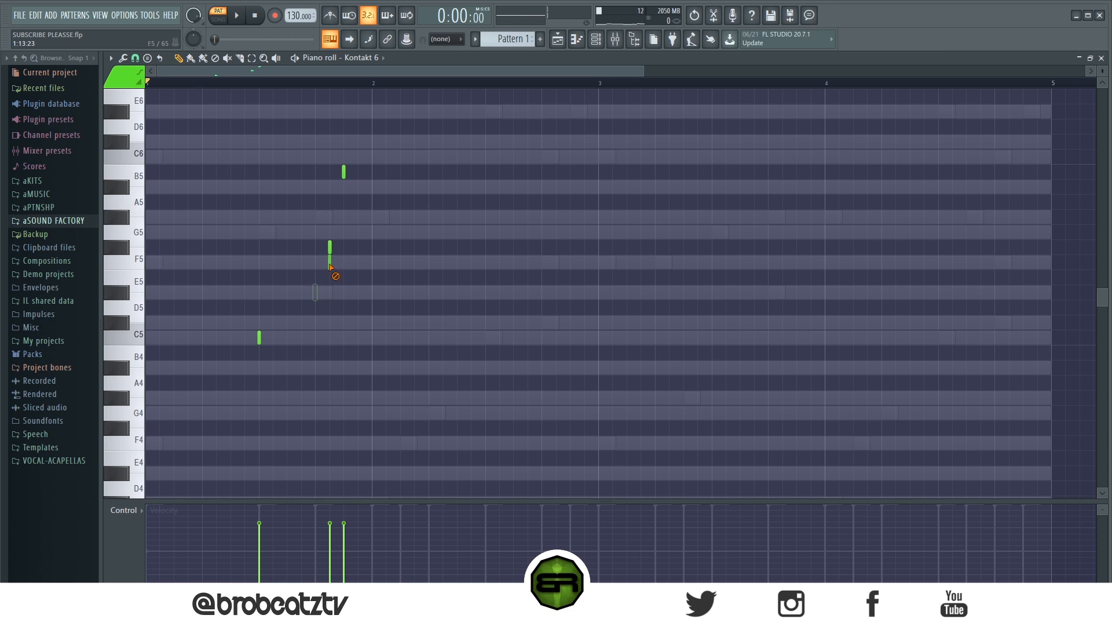
right_click(330, 262)
right_click(329, 247)
right_click(343, 172)
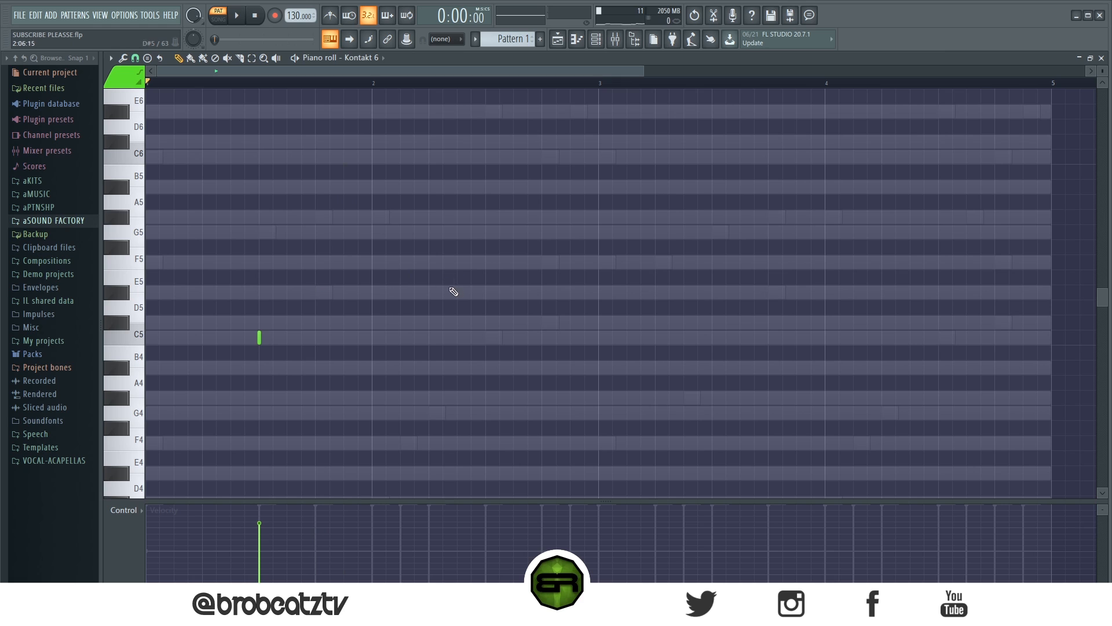
Step: Play the pattern back, audition F5, and add a short F5 note at the start of bar 2
key("space")
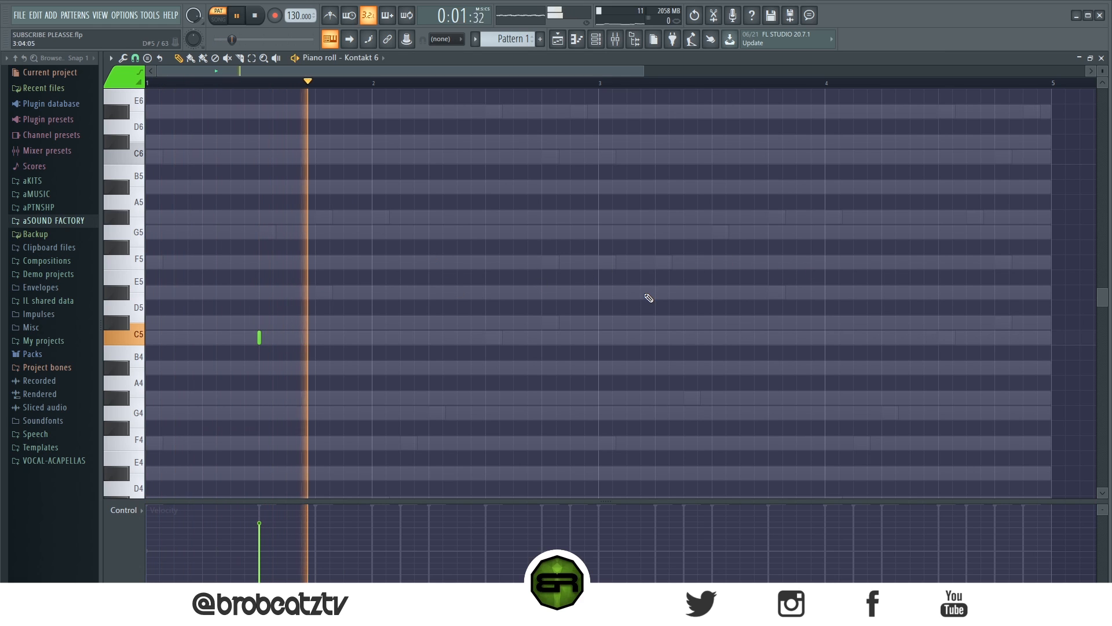
key("space")
left_click(140, 259)
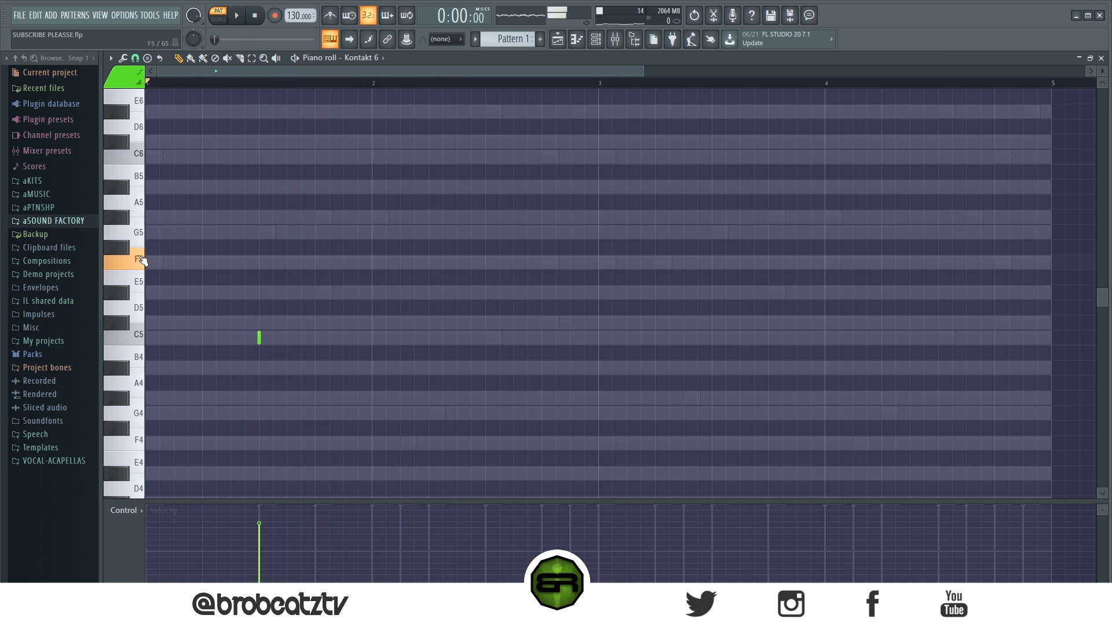
key("space")
left_click(372, 262)
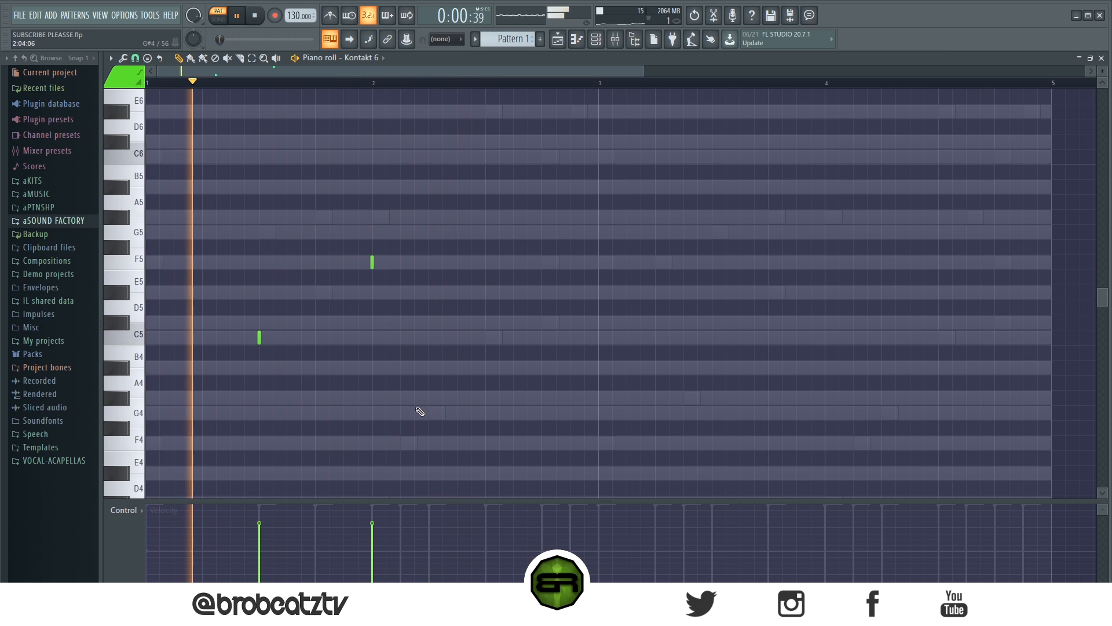
Step: Set the time selection across all four bars and add A#5 on beat 3 of bar 2 during playback
key("ctrl+a")
key("ctrl+d")
key("space")
key("space")
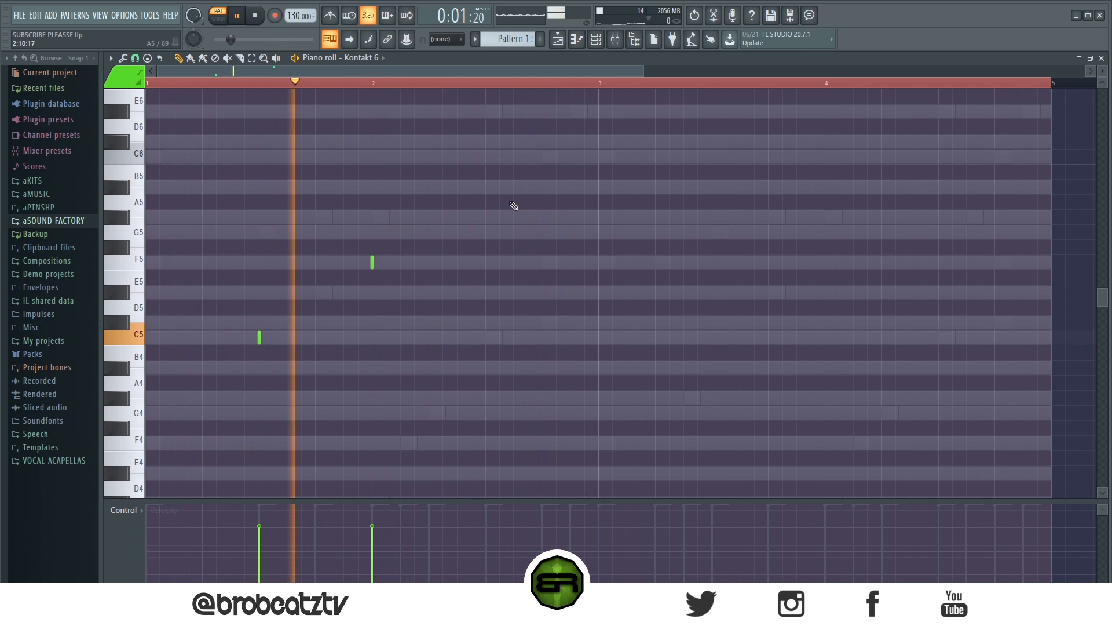
left_click(492, 195)
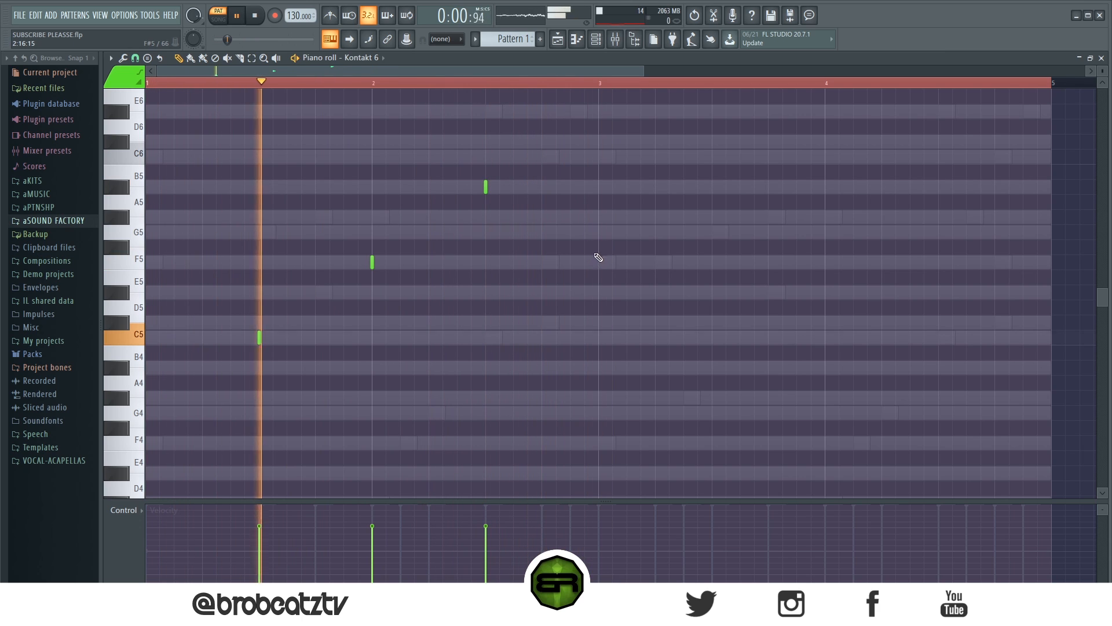
Step: Copy the C5, F5 and A#5 notes two bars later into bars 3 and 4
key("space")
key("ctrl+a")
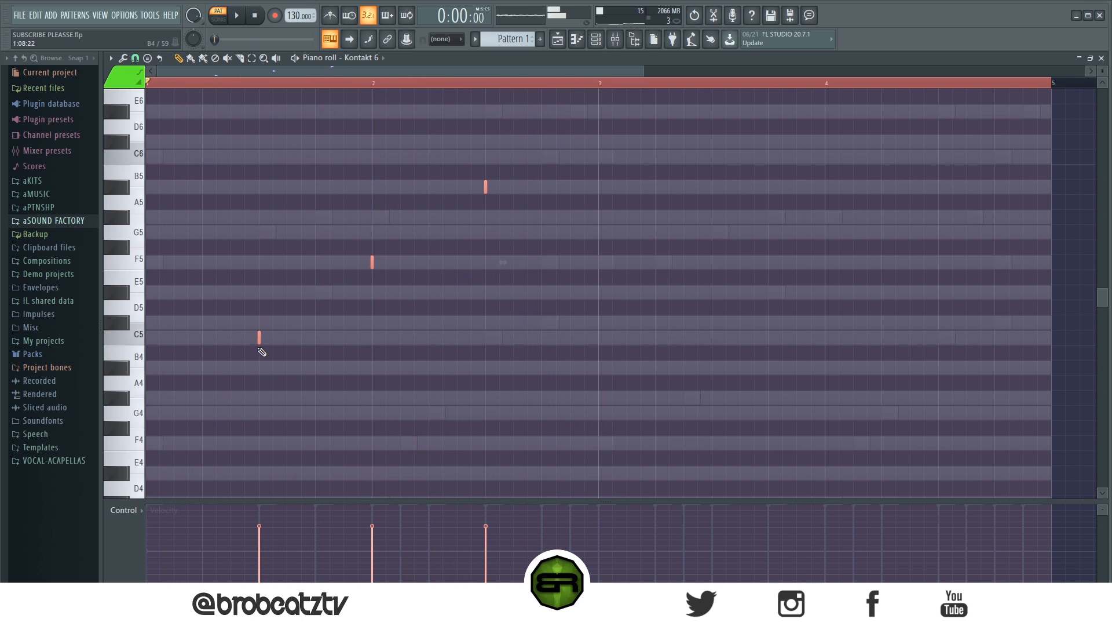
left_click_drag(258, 343, 707, 360)
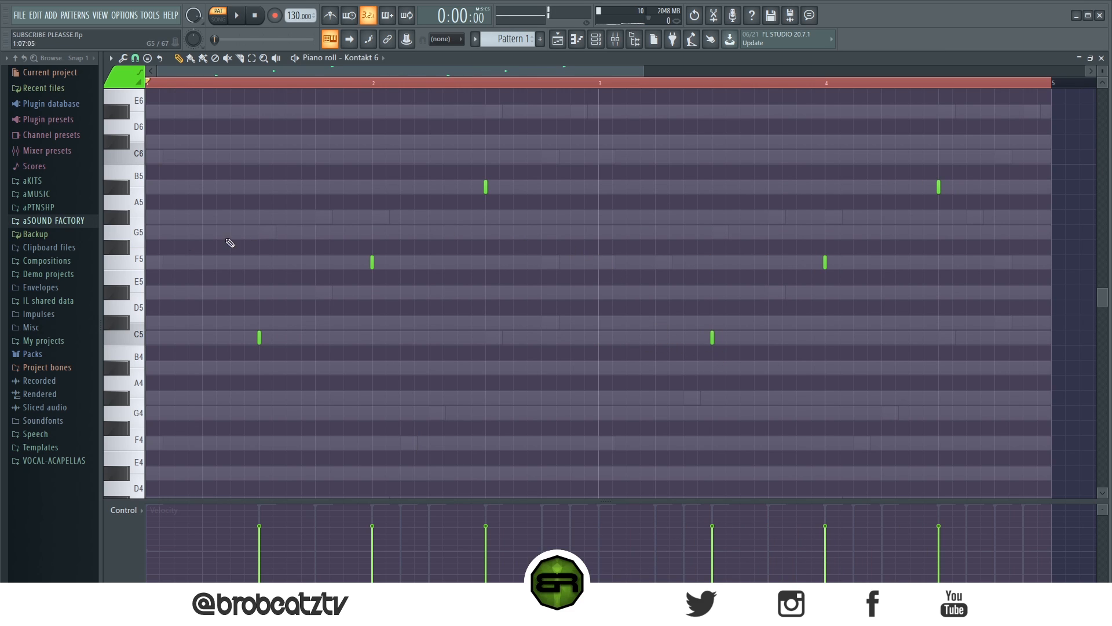
Step: Add G5 at the starts of bars 3 and 1, playing the pattern back, and F5 one sixteenth into bar 1
key("space")
left_click(602, 232)
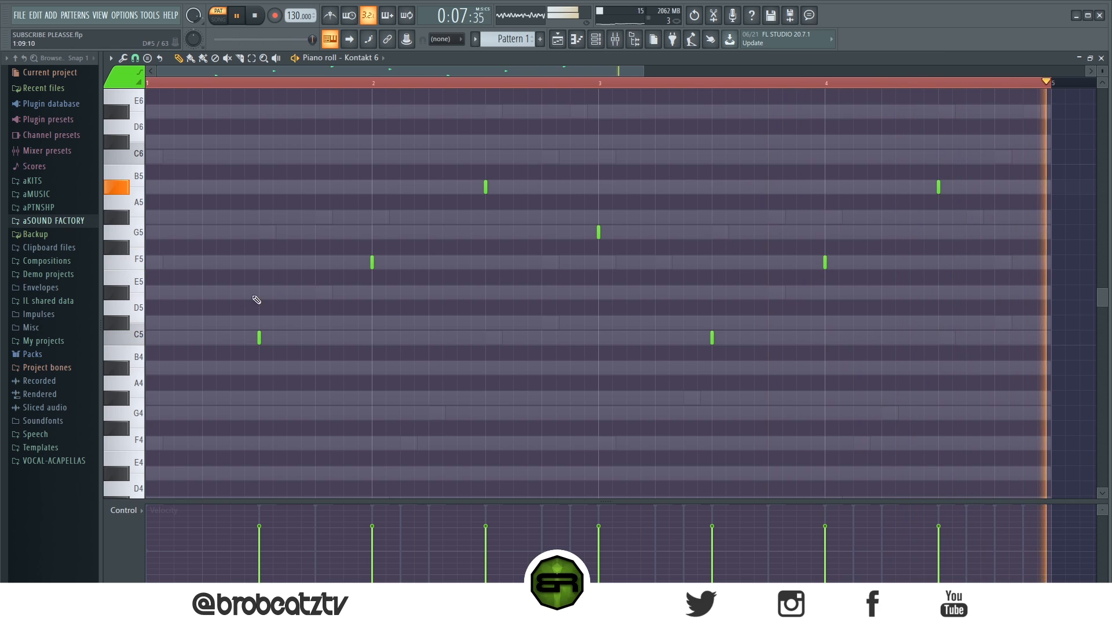
key("space")
left_click(161, 240)
key("space")
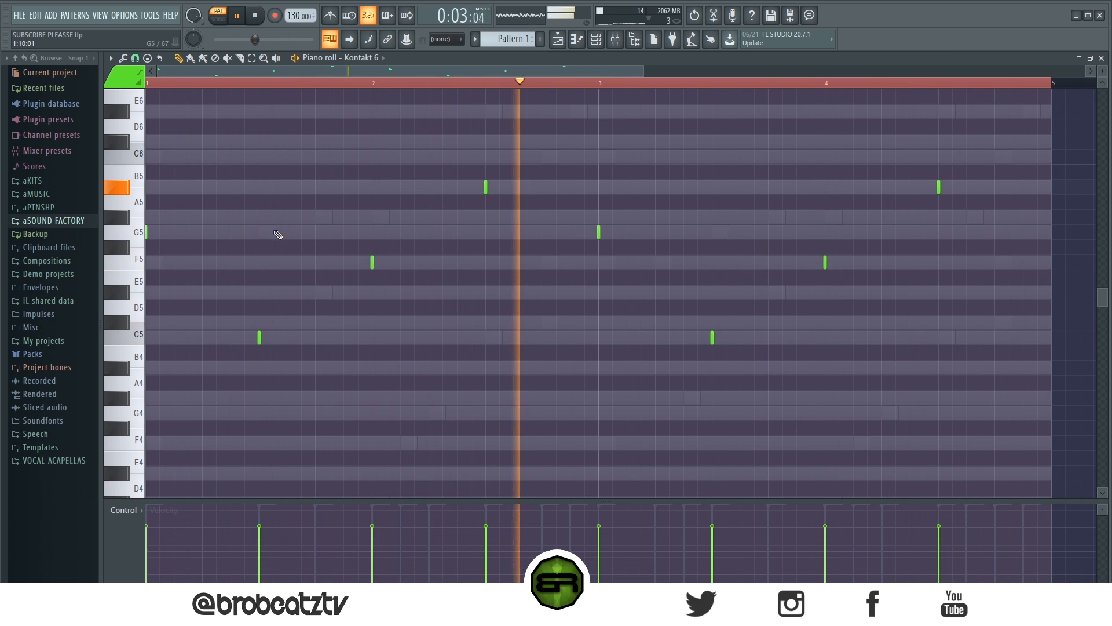
key("space")
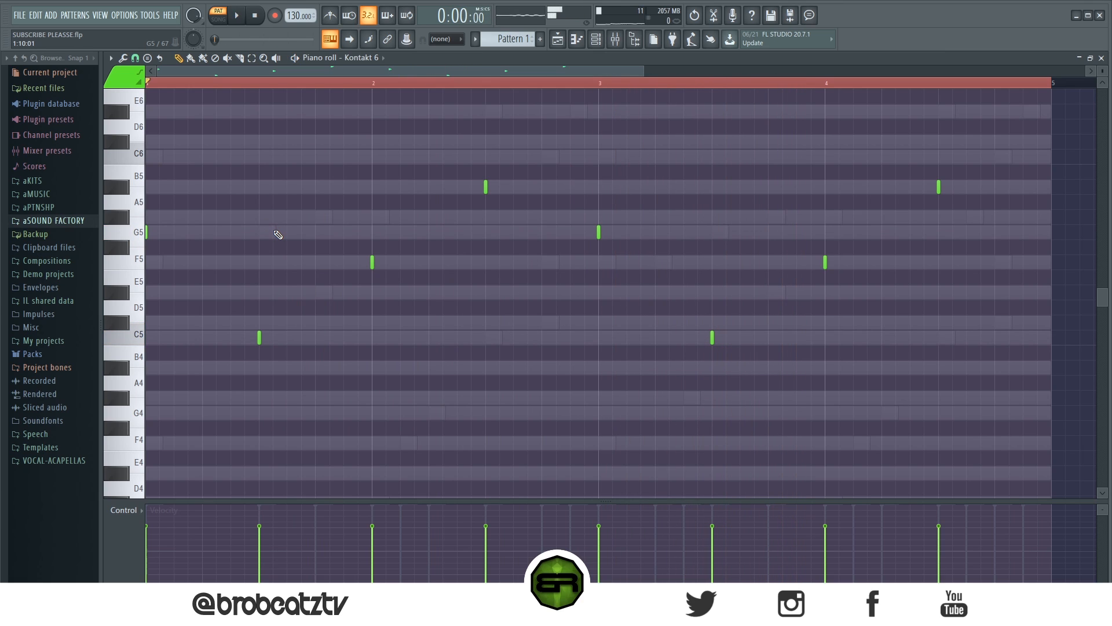
left_click(159, 261)
left_click(386, 233)
left_click(400, 201)
left_click(401, 216)
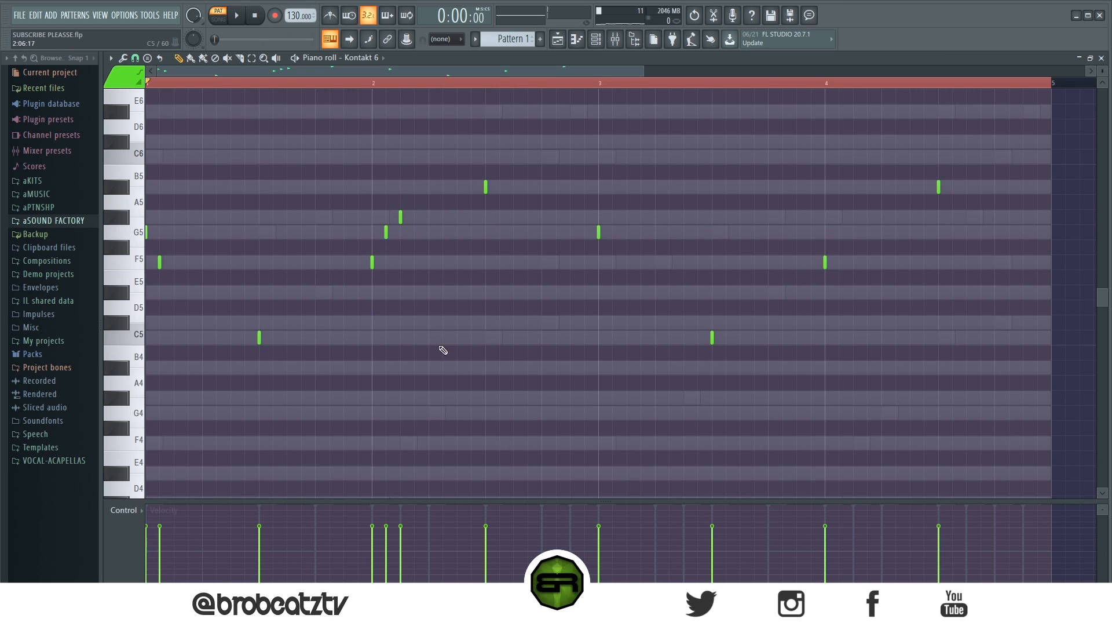
right_click(386, 232)
right_click(400, 216)
left_click(401, 232)
left_click(428, 217)
left_click(457, 217)
left_click(457, 157)
right_click(429, 217)
right_click(457, 217)
right_click(457, 156)
Step: In bar 2, add G5 and G#5 one and two sixteenths in, G5 on beat 2, and G#5 one sixteenth before beat 3
left_click(385, 232)
left_click(400, 217)
left_click(428, 232)
left_click(471, 217)
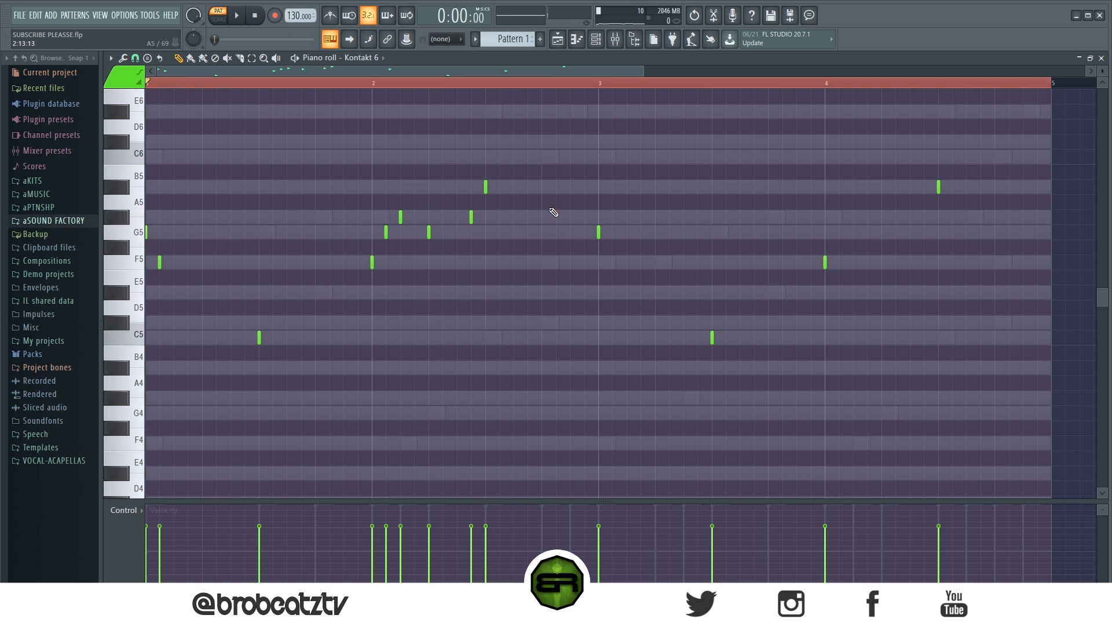
Step: Add A#5 and G#5 on the second and third sixteenths of beat 4 in bar 2, and play the pattern back
left_click(569, 217)
key("space")
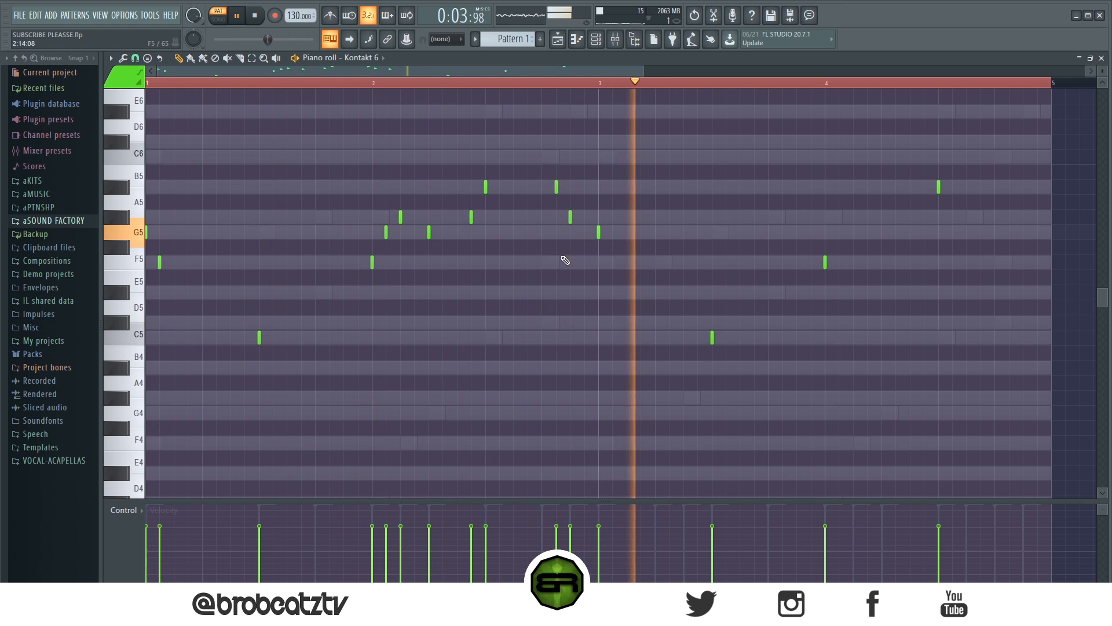
key("space")
key("space")
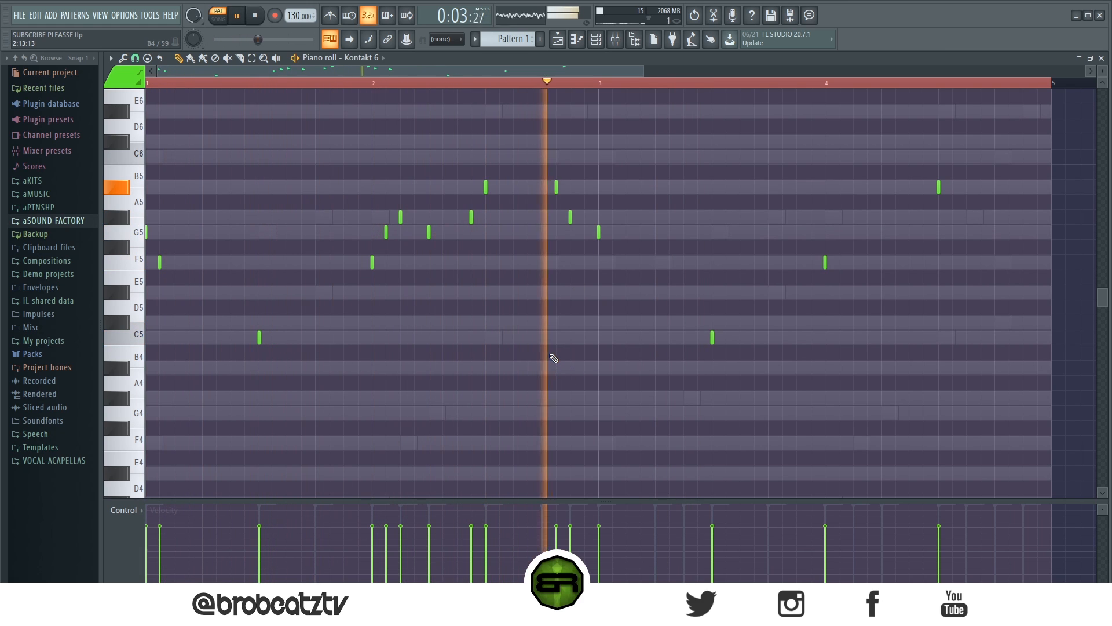
key("space")
key("space")
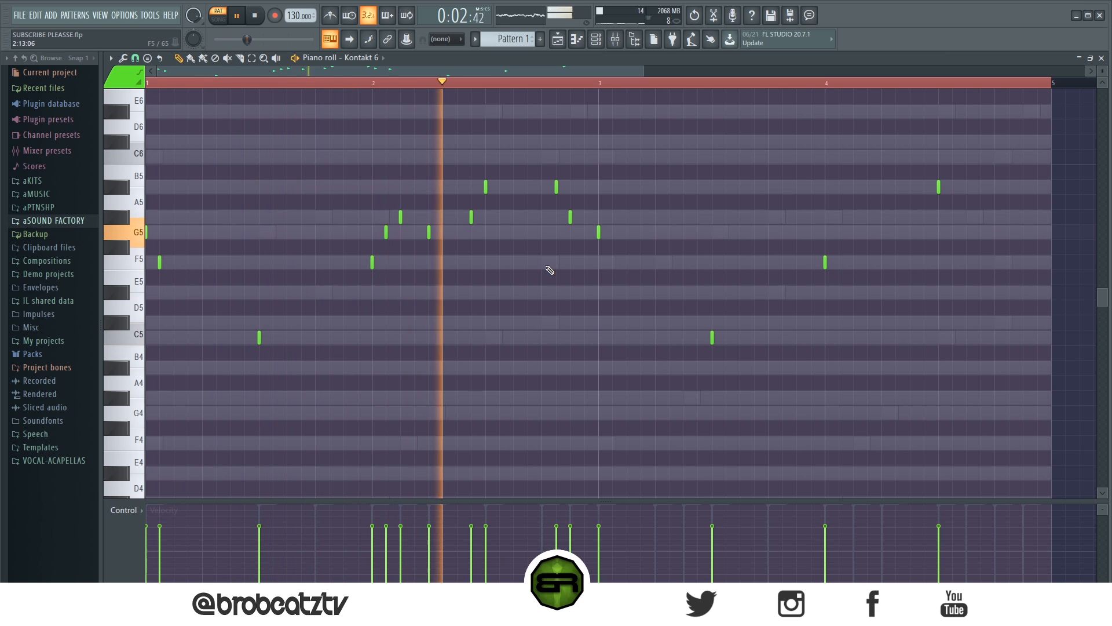
key("space")
Step: Copy the notes following bar 2's opening F5 into bar 4 and delete the copied G#5 just before beat 3
left_click_drag(594, 170, 818, 281)
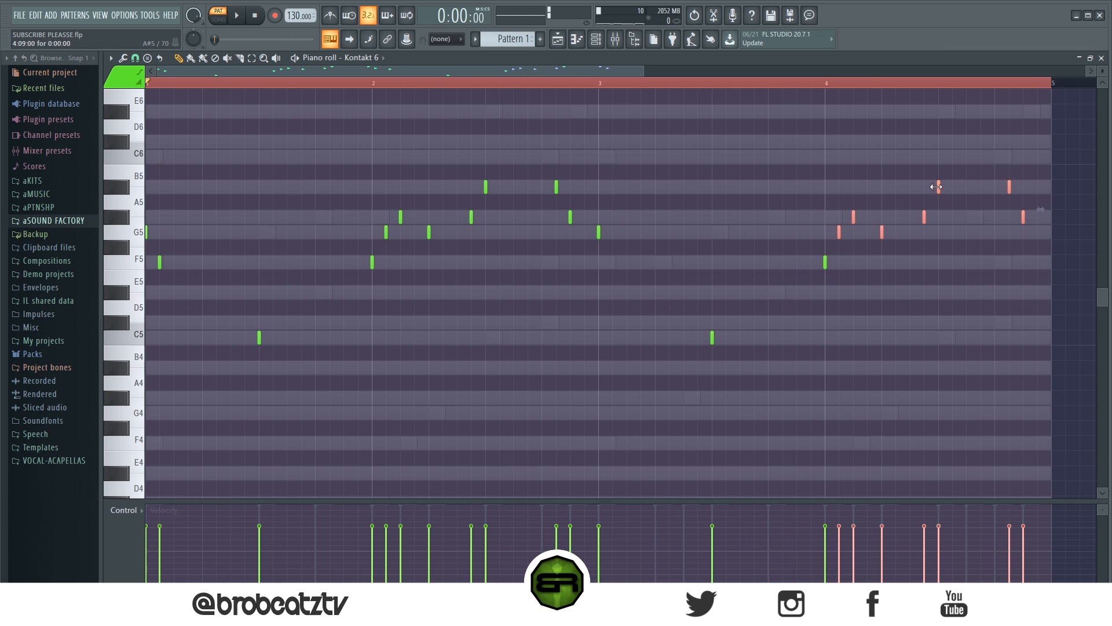
right_click(925, 216)
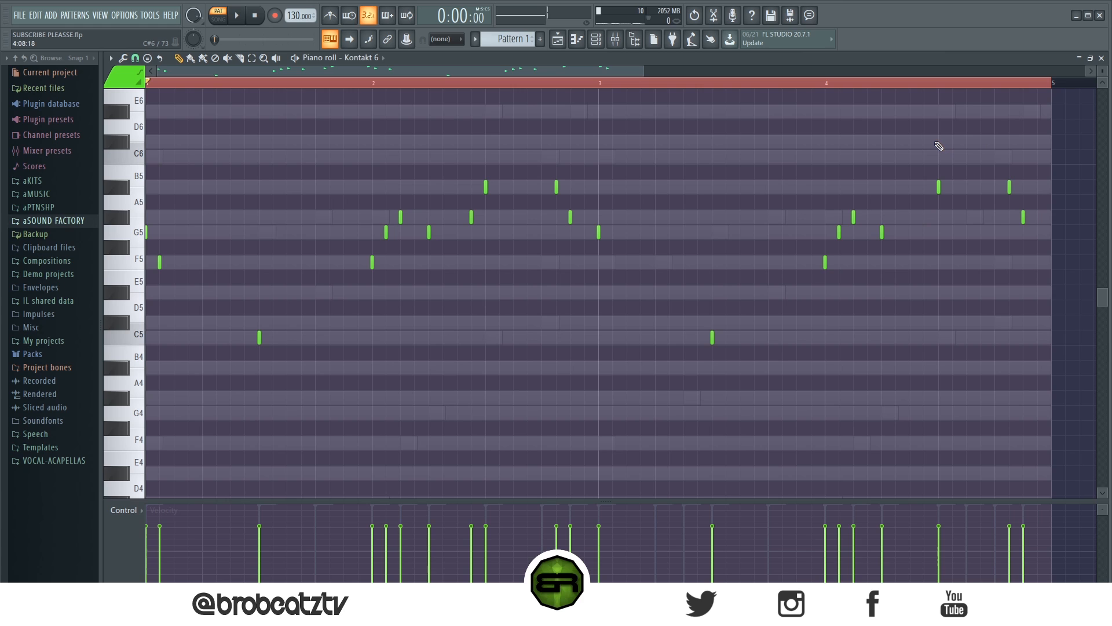
Step: Replace the A#5 on beat 3 of bar 4 with C6 and play the pattern back
left_click_drag(936, 143, 937, 156)
right_click(939, 186)
key("space")
key("space")
key("space")
key("space")
Step: Remove bar 4's final G#5 and move the nearby A#5 one sixteenth later into its place, checking playback
left_click_drag(984, 151, 1026, 225)
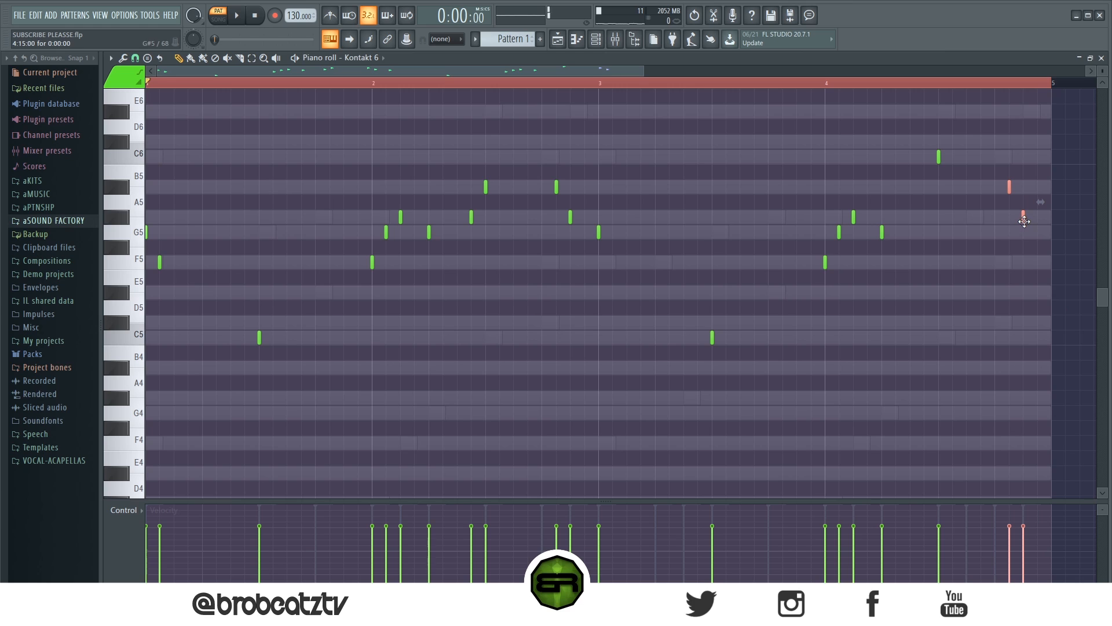
key("space")
key("space")
left_click_drag(1009, 186, 1023, 187)
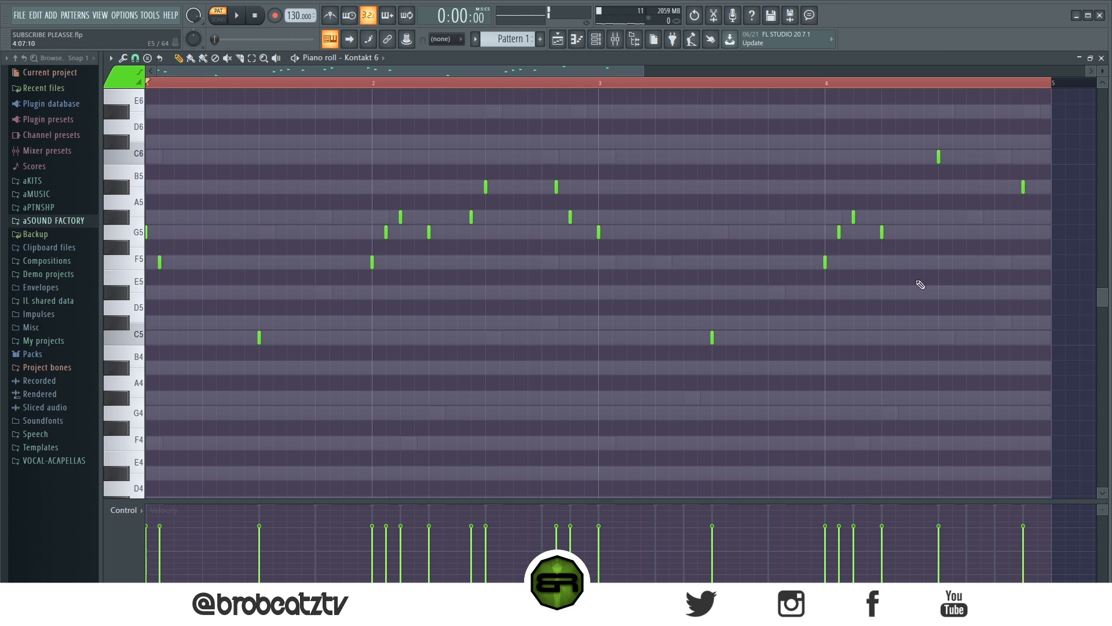
Step: Add a D#5 on the last sixteenth of bar 4 in the Kontakt 6 melody and play the pattern back
left_click(1035, 293)
key("space")
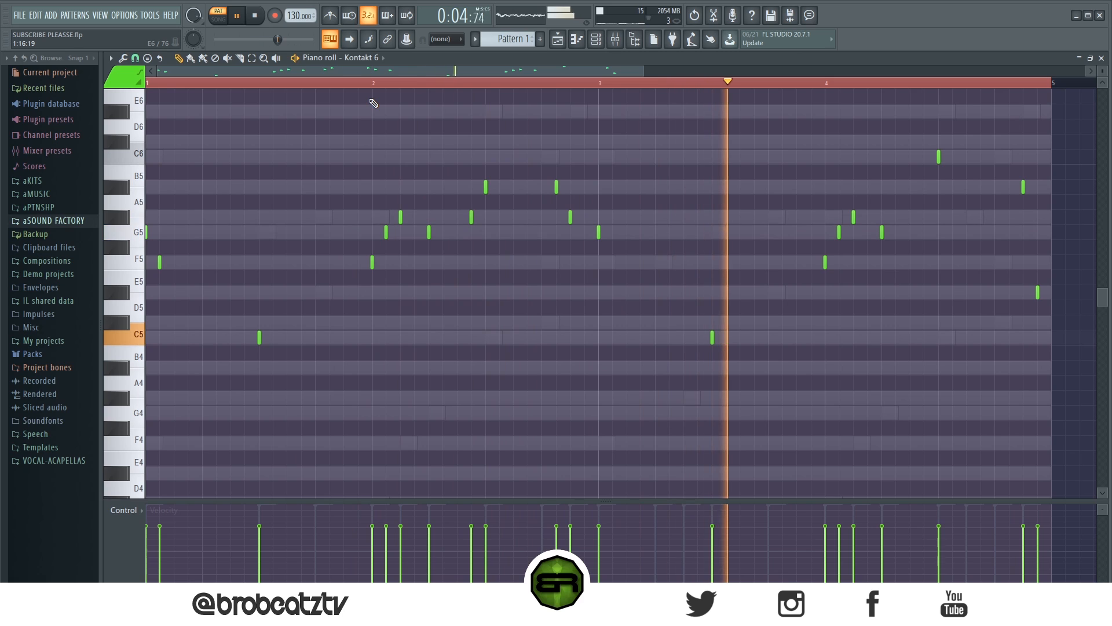
key("space")
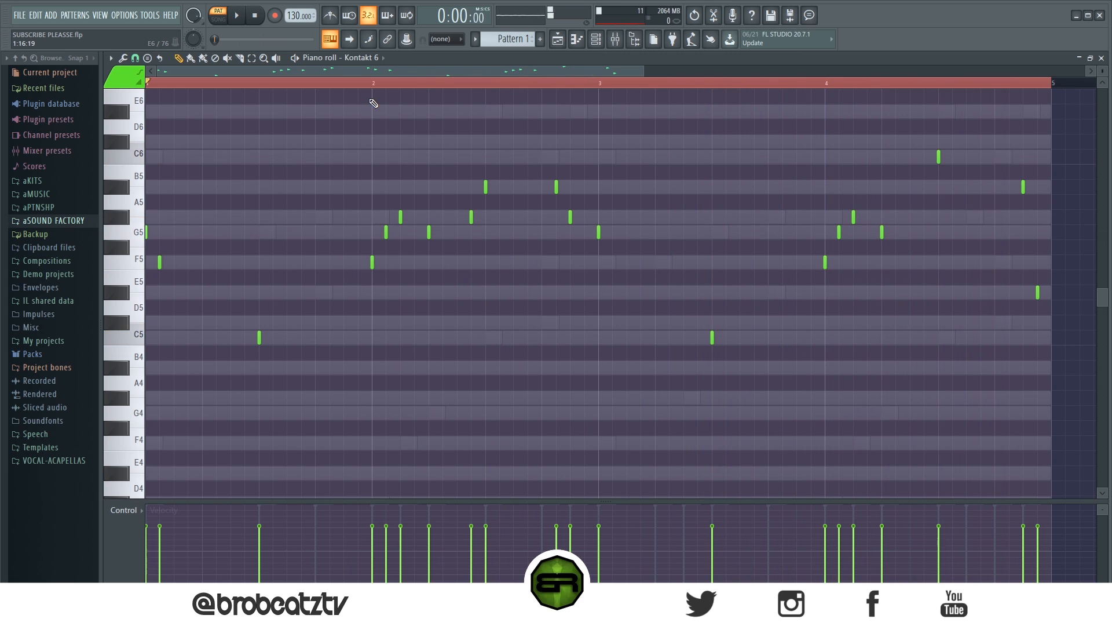
left_click(259, 337)
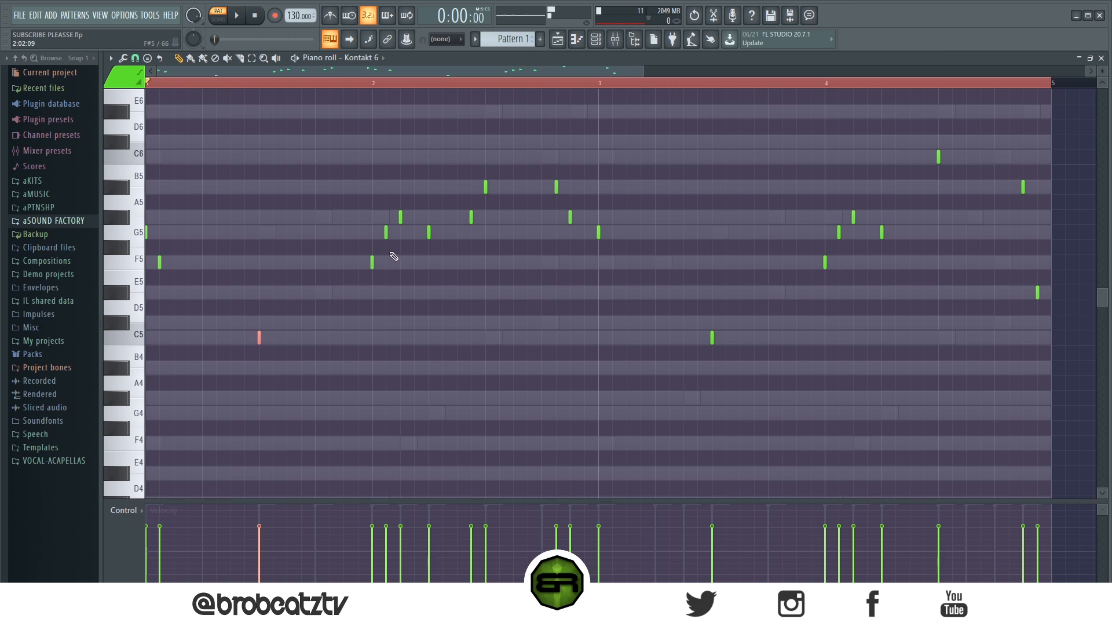
left_click(486, 186, "ctrl")
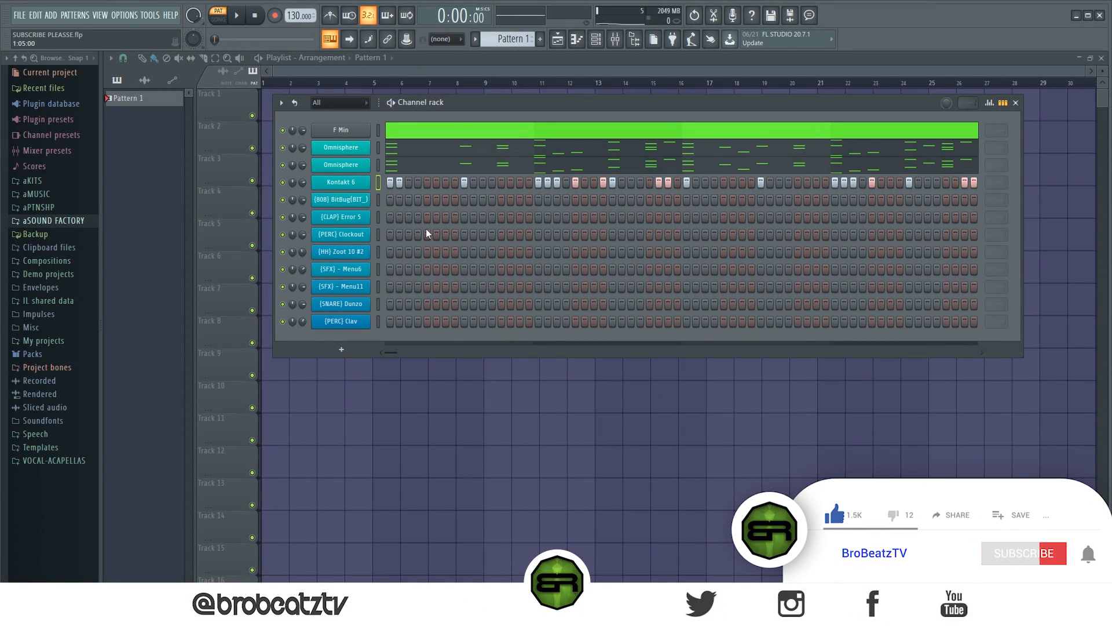
Step: Place Error 5 clap and Clockout percussion hits on beat 3 of all four bars
left_click(464, 218)
left_click(464, 234)
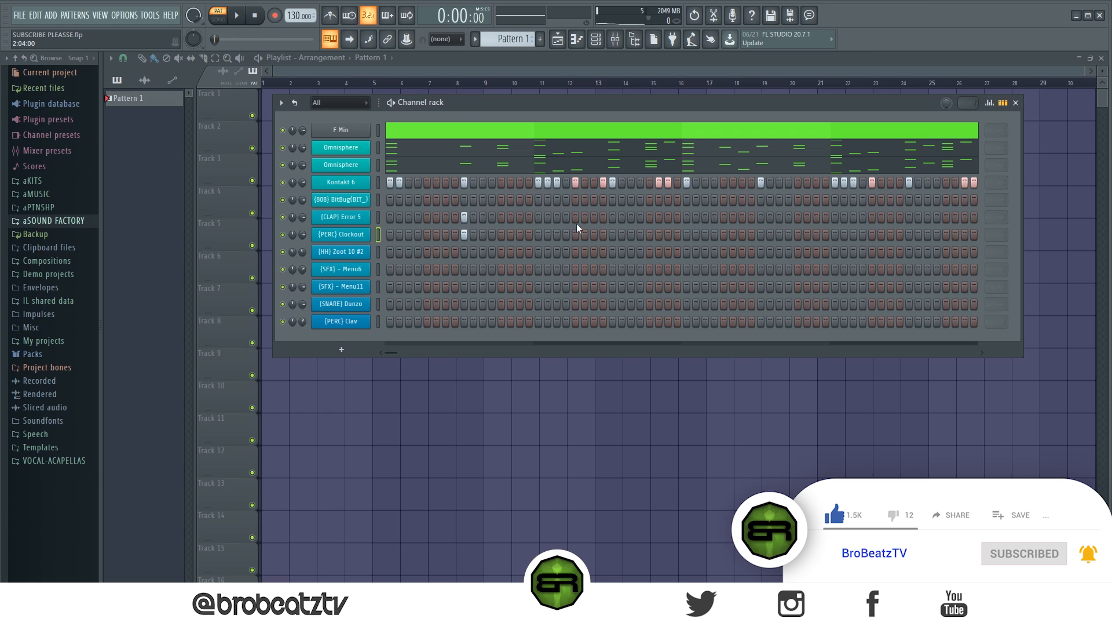
left_click(612, 217)
left_click(612, 234)
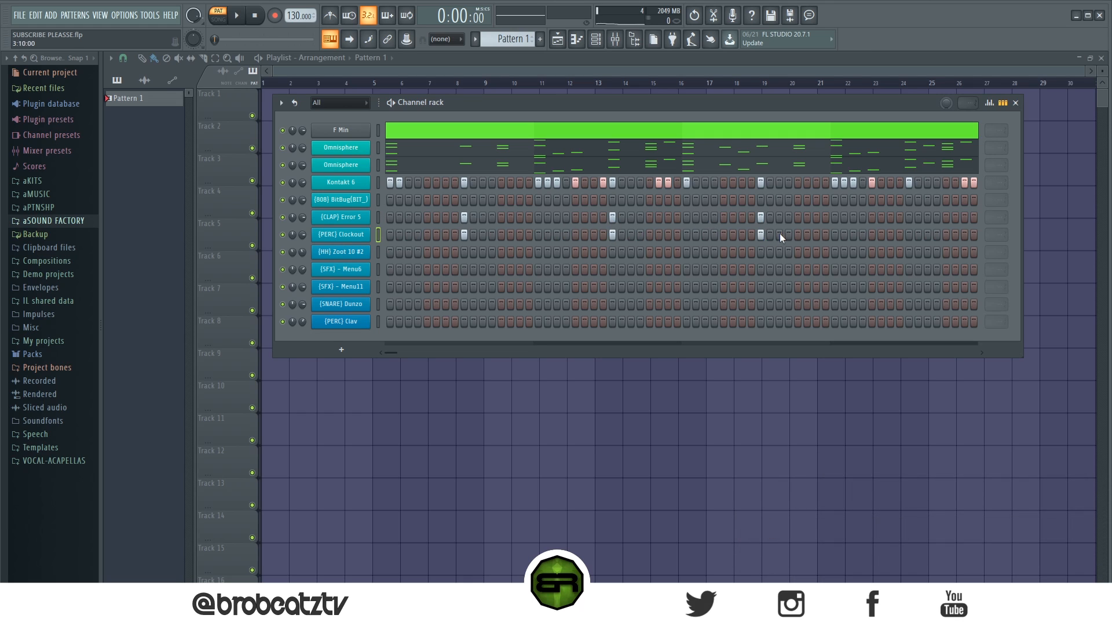
Step: Add a two-sixteenth C5 note just before beat 3 of bar 2 for the Error 5 clap and chop it into a fast roll
right_click(347, 216)
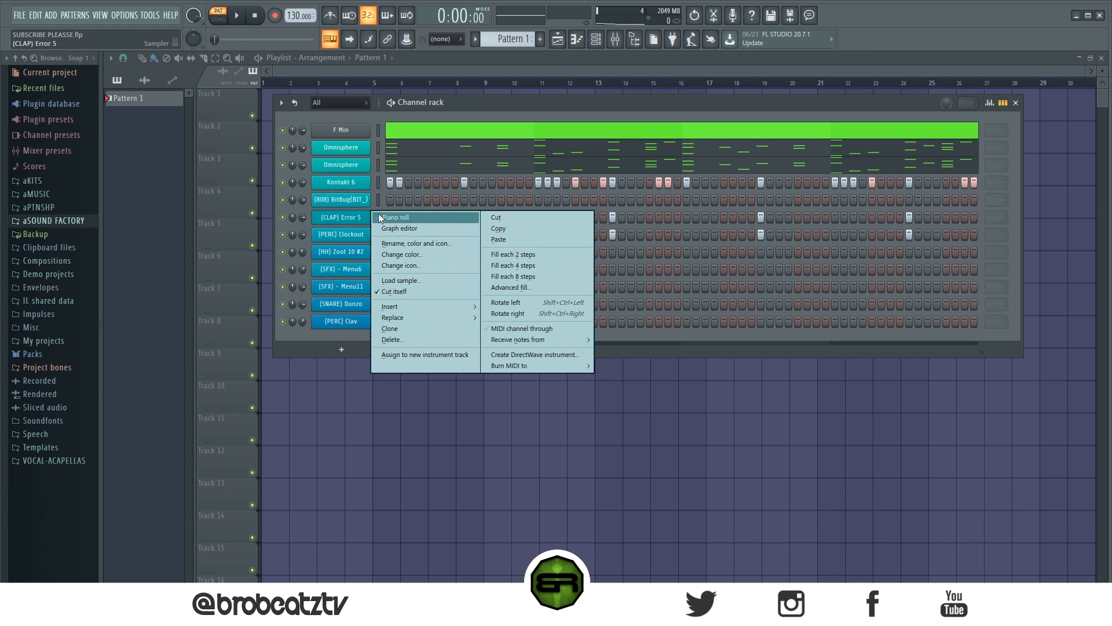
left_click(378, 214)
left_click(458, 337)
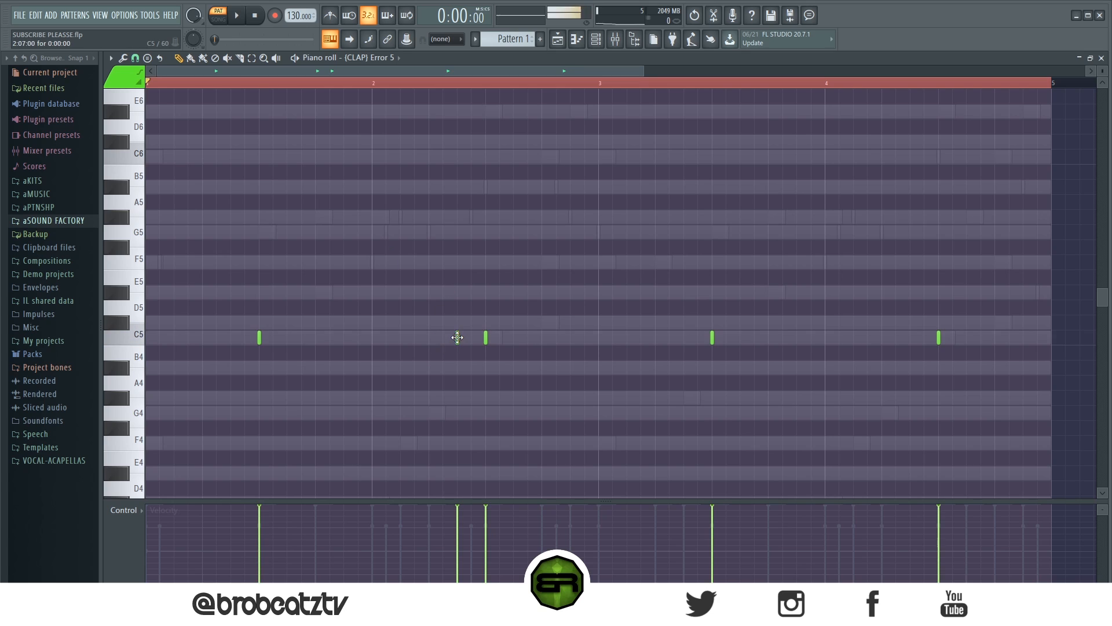
mouse_move(461, 337)
left_mouse_down()
mouse_move(487, 336)
mouse_move(464, 339)
left_mouse_up()
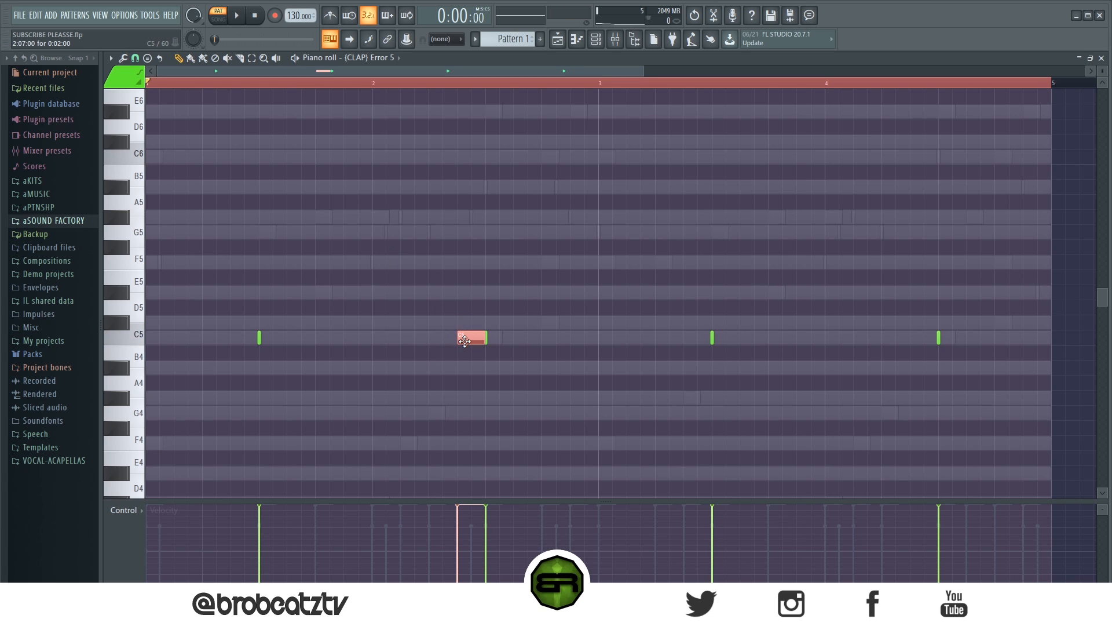
key("alt+u")
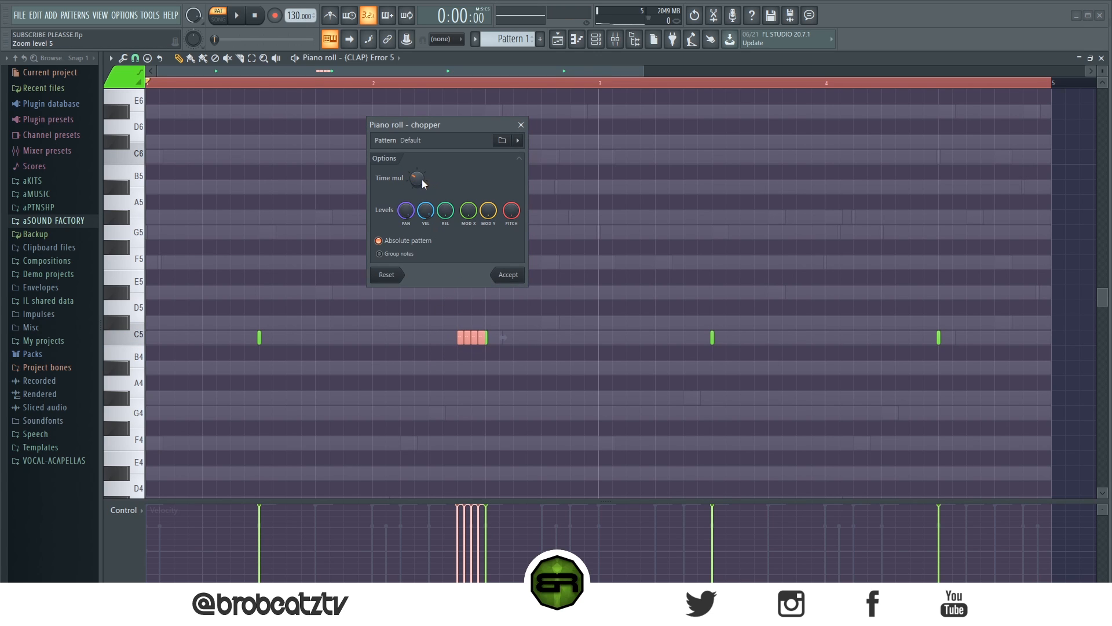
scroll(421, 179, "down", 2)
left_click(506, 275)
Step: Shape the clap roll's velocities into a rising ramp, deselect the notes and play the pattern
left_click_drag(461, 578, 483, 538)
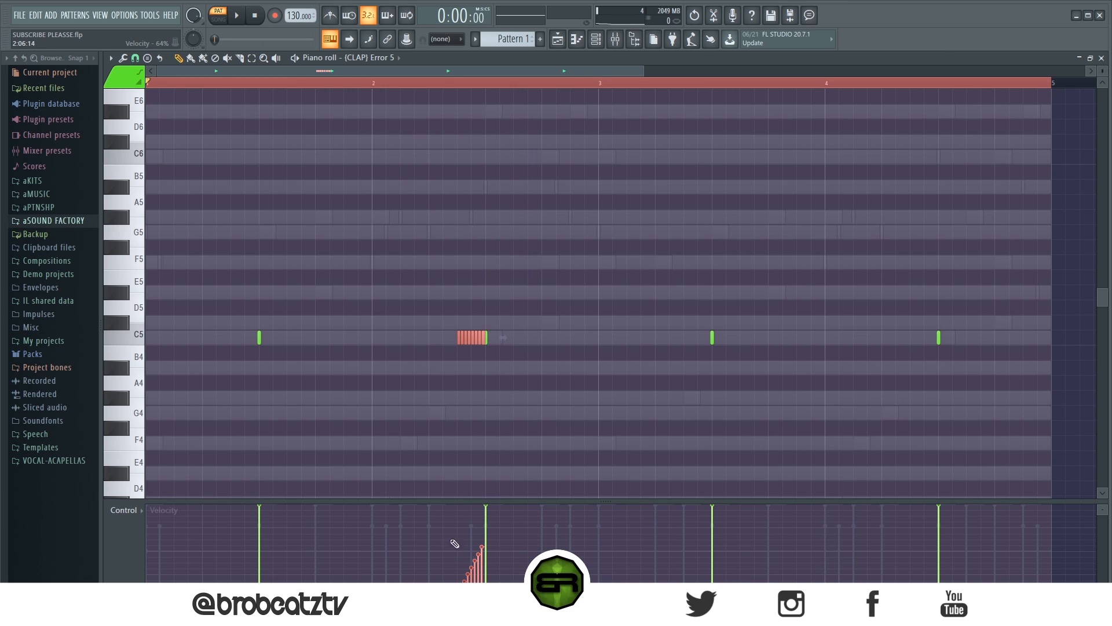
left_click(529, 415)
key("space")
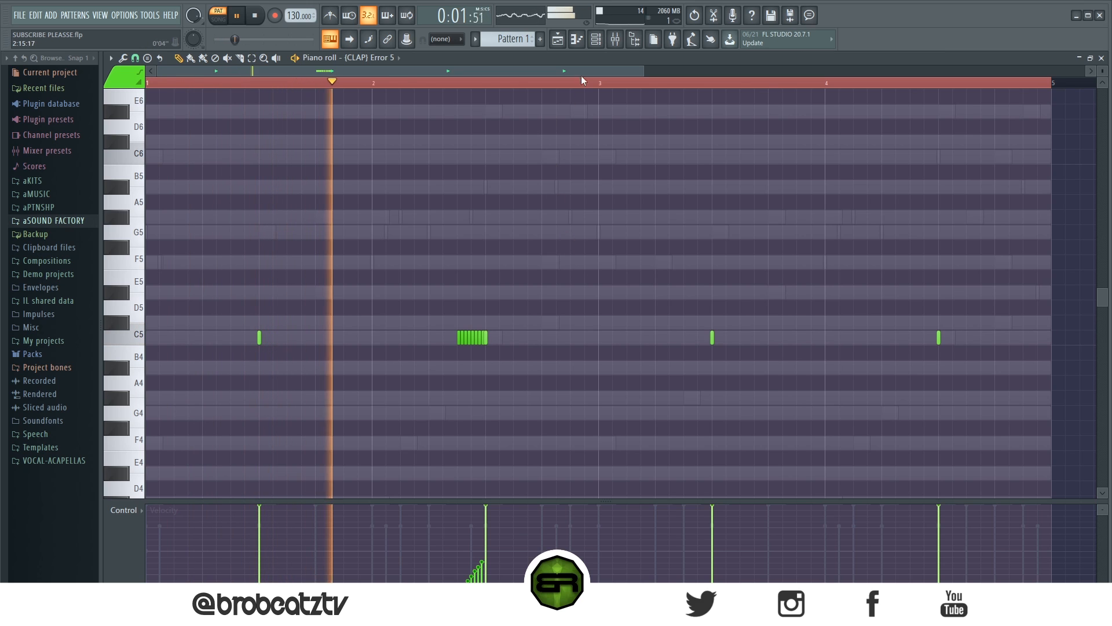
Step: View the Clockout percussion's notes in the piano roll, stop playback and return to the channel rack
left_click(596, 40)
right_click(348, 237)
left_click(373, 238)
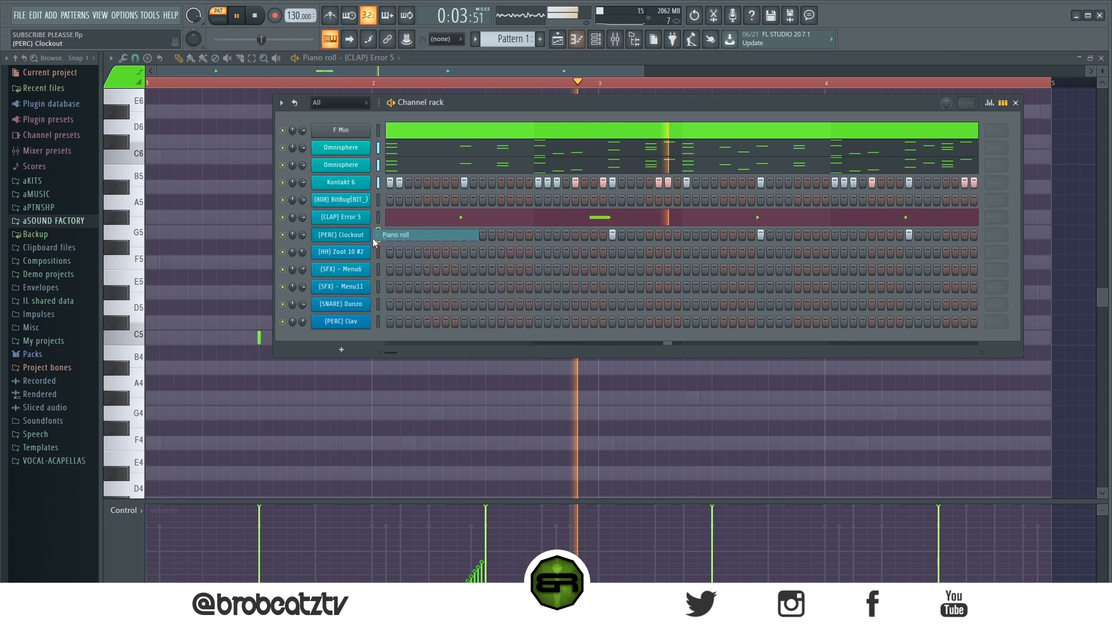
key("space")
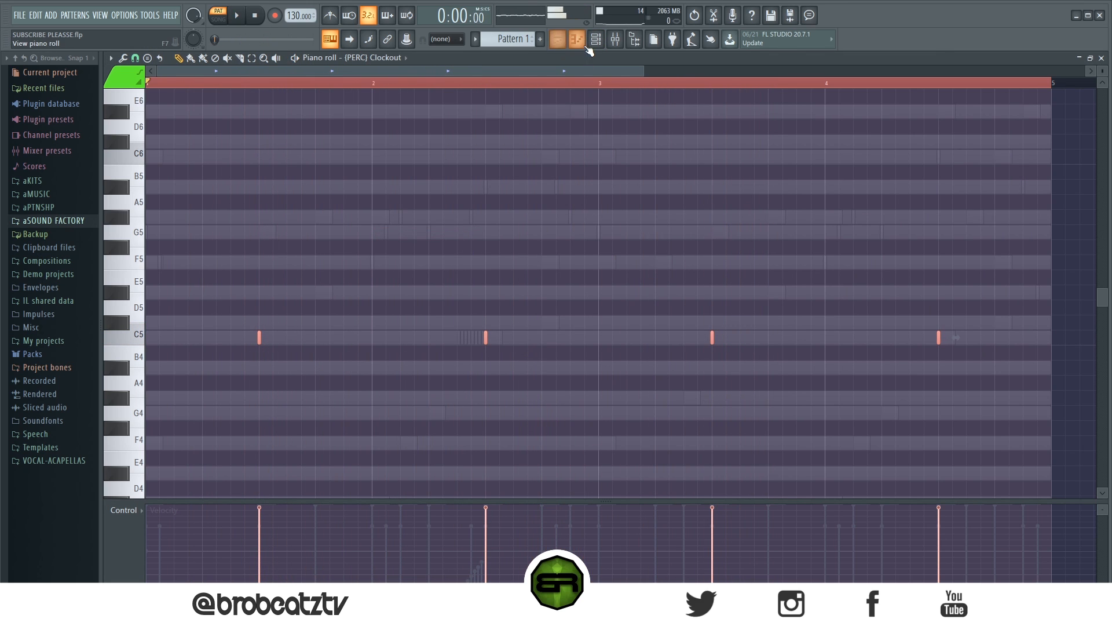
left_click(596, 39)
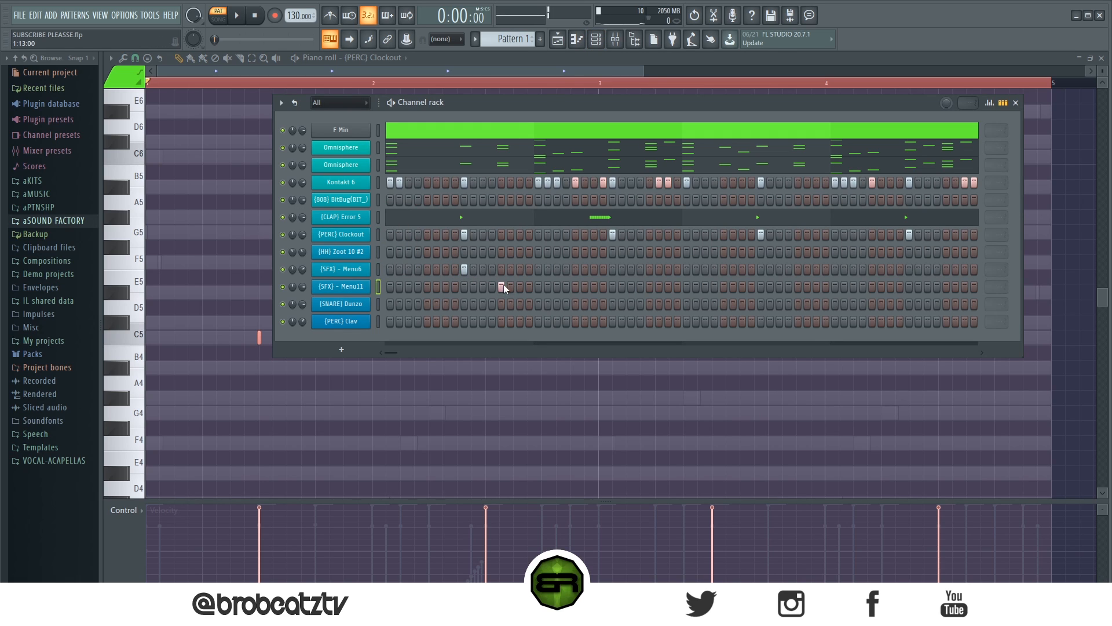
Step: Add Clav percussion hits on steps 3, 4, 5 and 7 of bar 1 and the last two steps of bar 2 during playback
left_click(409, 321)
left_click(417, 320)
left_click(427, 321)
key("space")
left_click(446, 321)
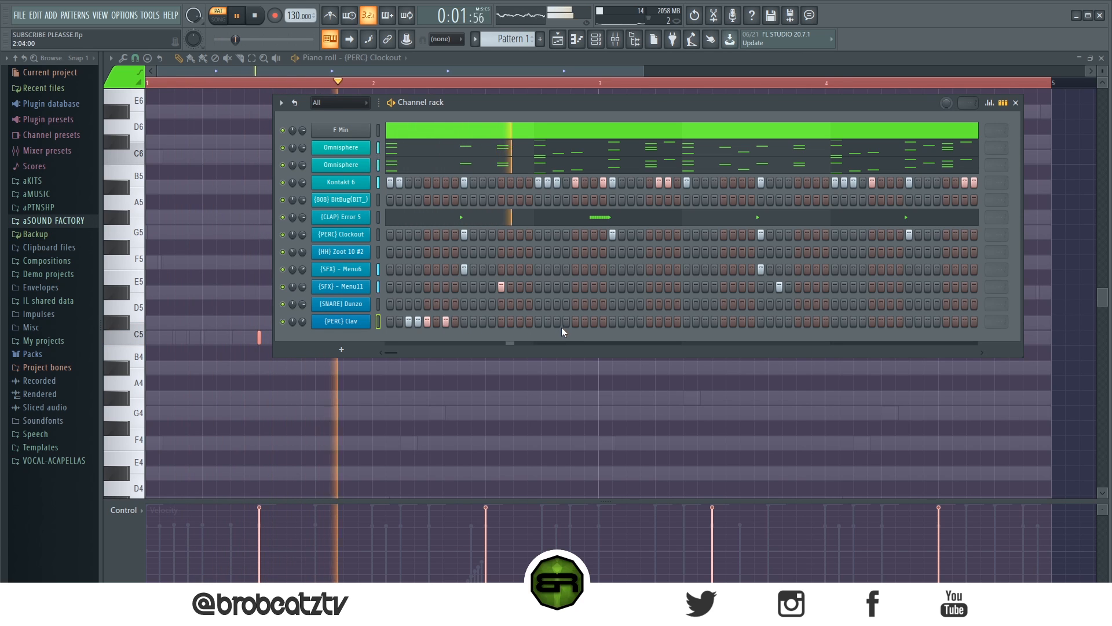
left_click(668, 321)
left_click(677, 321)
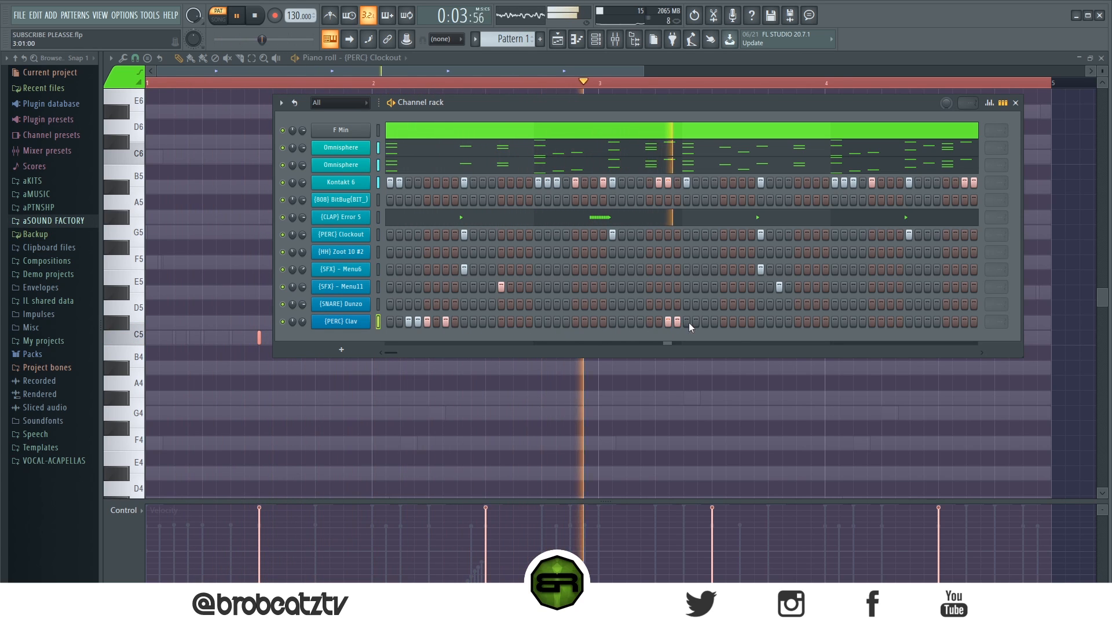
Step: Add Clav percussion hits on steps 7, 8 and 13 of bar 3, leaving step 9 empty
left_click(760, 320)
left_click(742, 321)
left_click(751, 321)
left_click(762, 321)
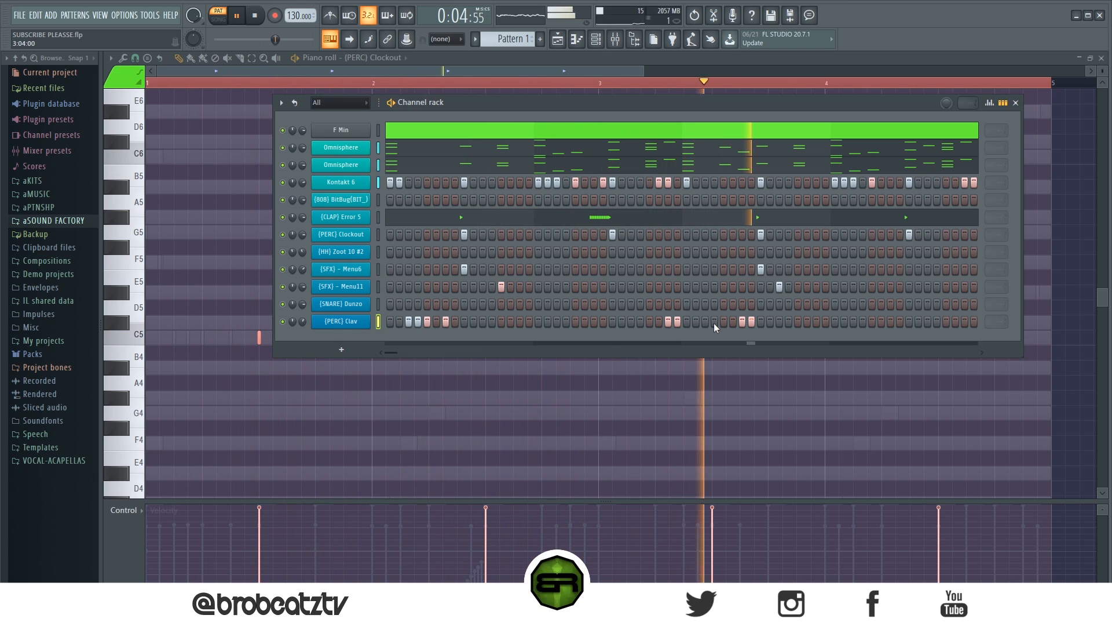
left_click(797, 321)
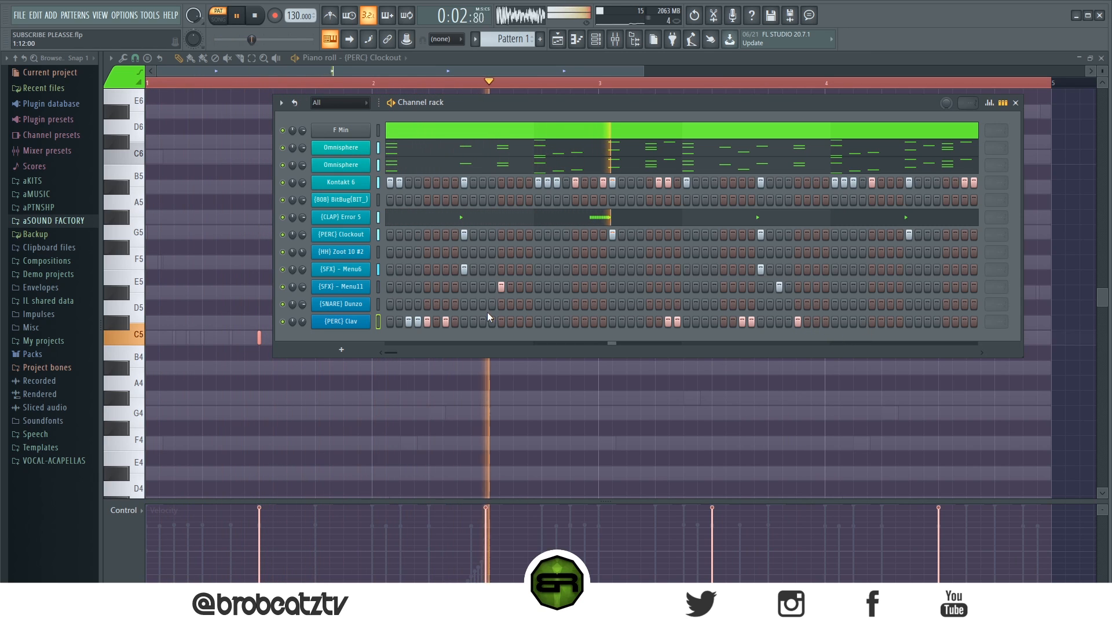
Step: Add Dunzo snare hits on step 3 of bar 2 and steps 3 and 15 of bar 4
left_click(557, 304)
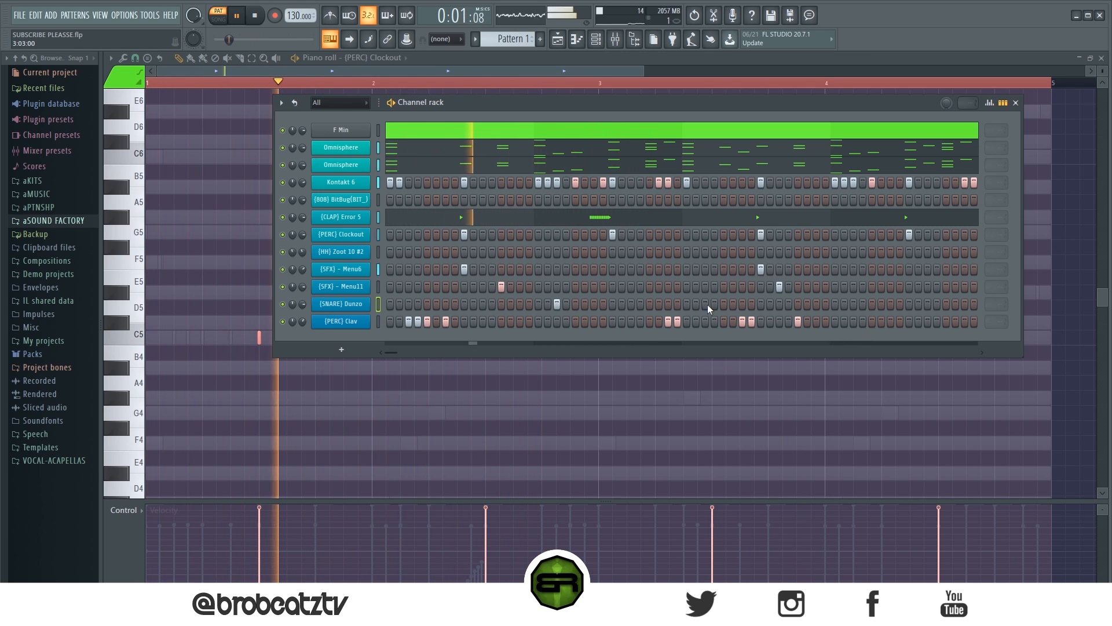
left_click(853, 304)
left_click(964, 304)
Step: Check the Dunzo snare's notes in the piano roll, stop playback and return to the channel rack over the playlist
right_click(364, 309)
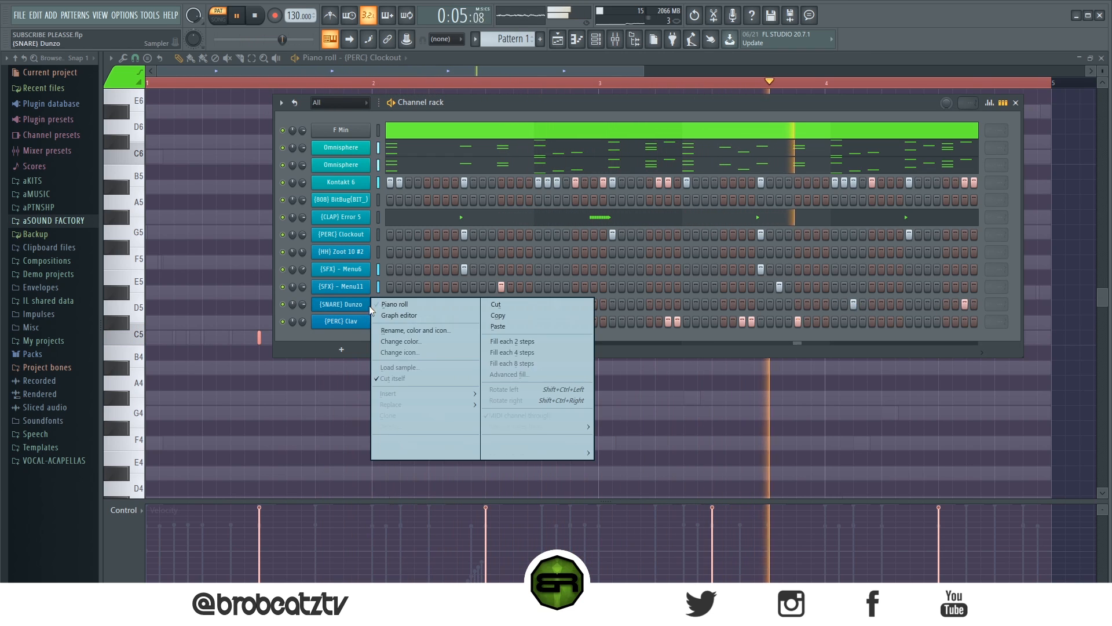
left_click(391, 303)
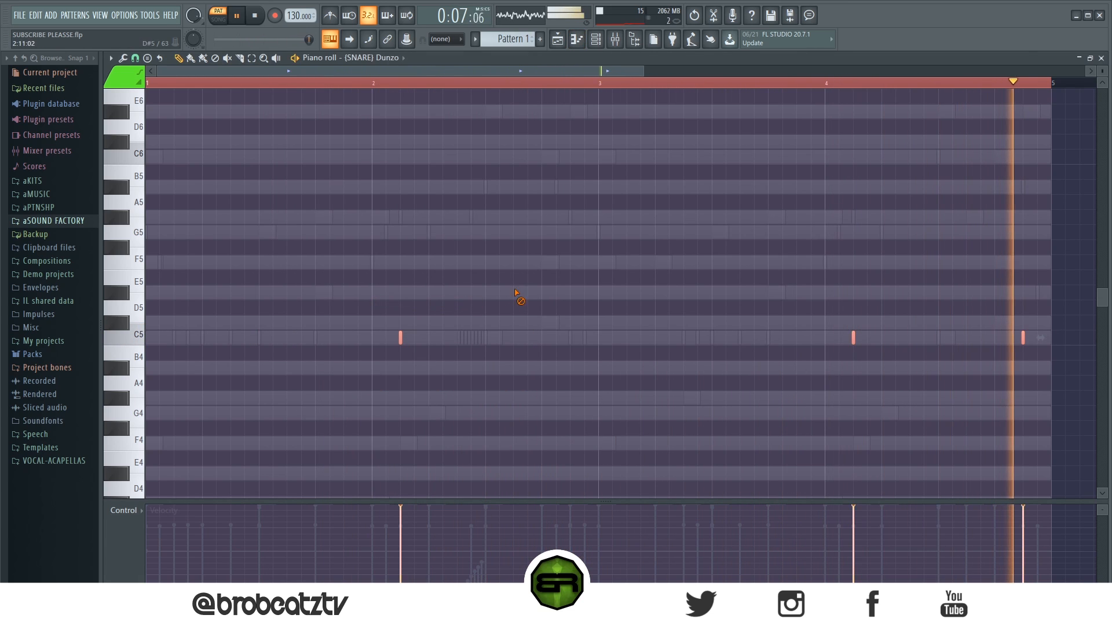
key("space")
left_click(566, 39)
left_click(588, 38)
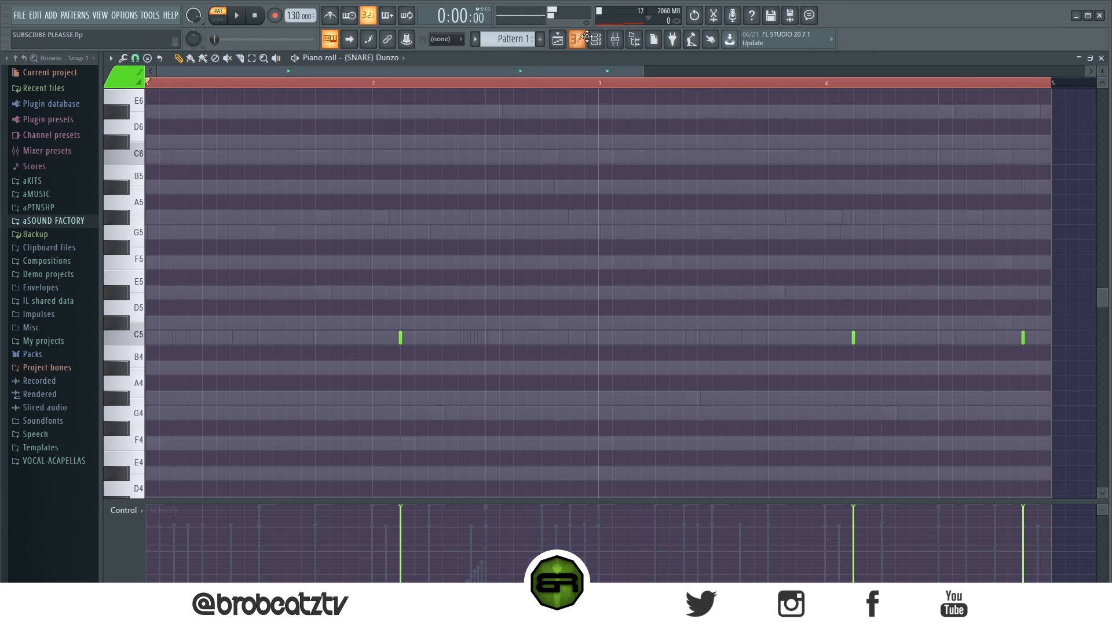
left_click(558, 40)
left_click(596, 38)
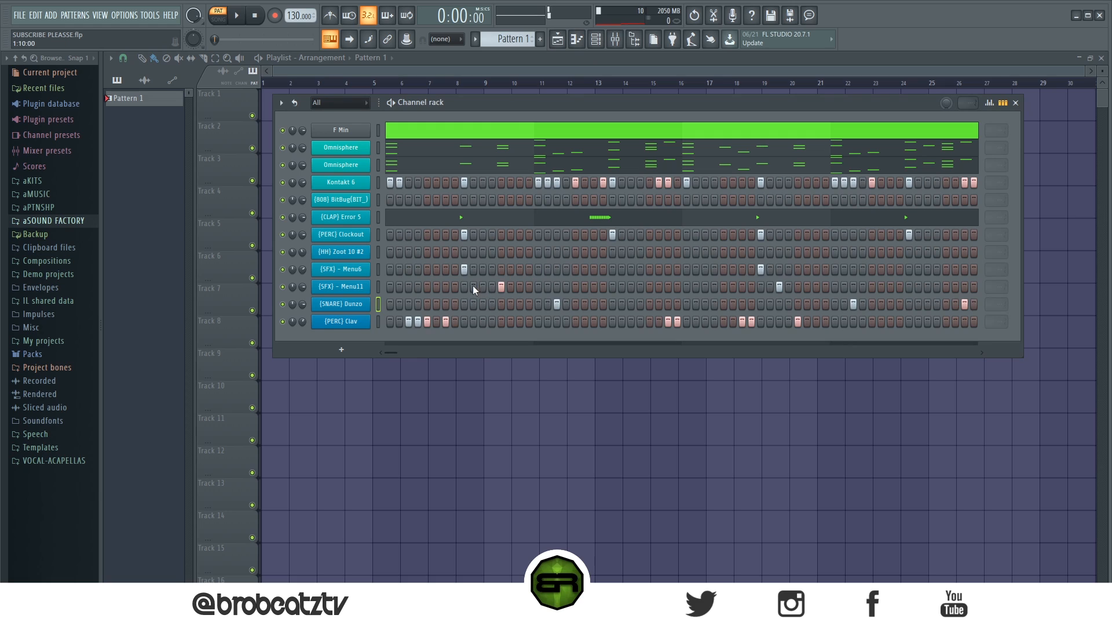
Step: Fill every 2 steps of the Zoot 10 #2 hi-hat and open its notes in the piano roll
right_click(367, 252)
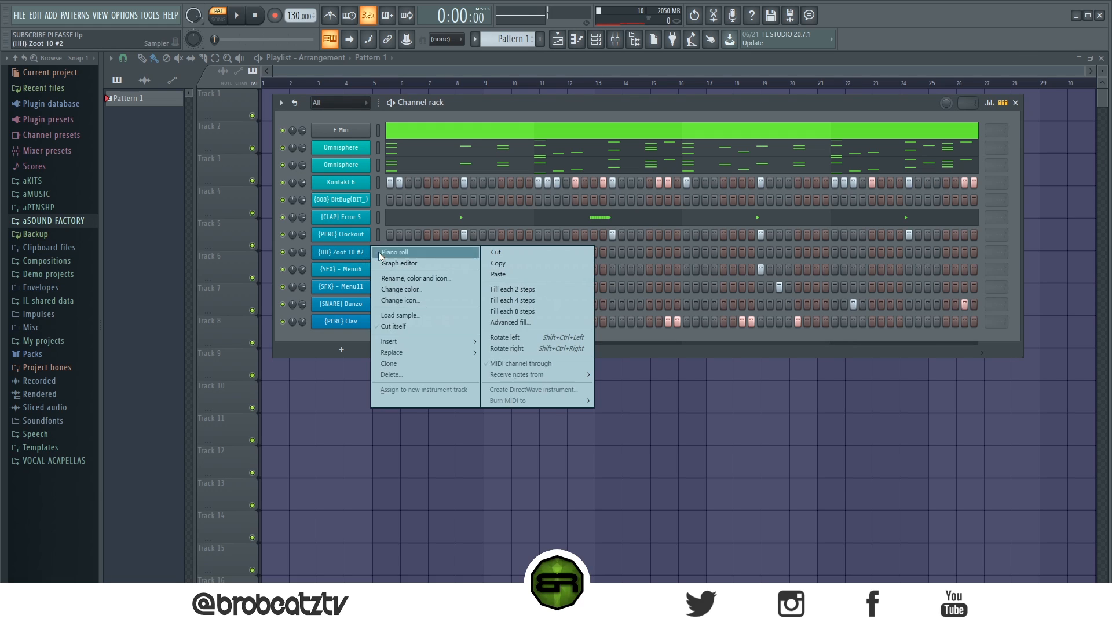
left_click(529, 289)
right_click(366, 252)
left_click(390, 252)
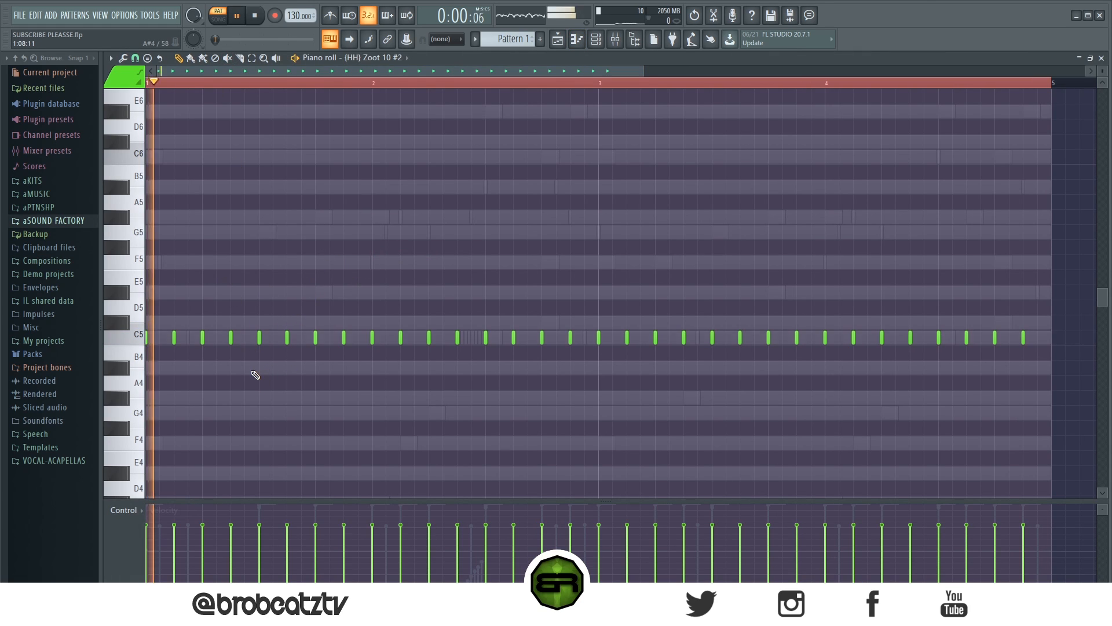
Step: Add two-sixteenth A#4 hi-hat notes on step 7 of bar 1 and step 5 of bar 2, checking playback
left_click(231, 367)
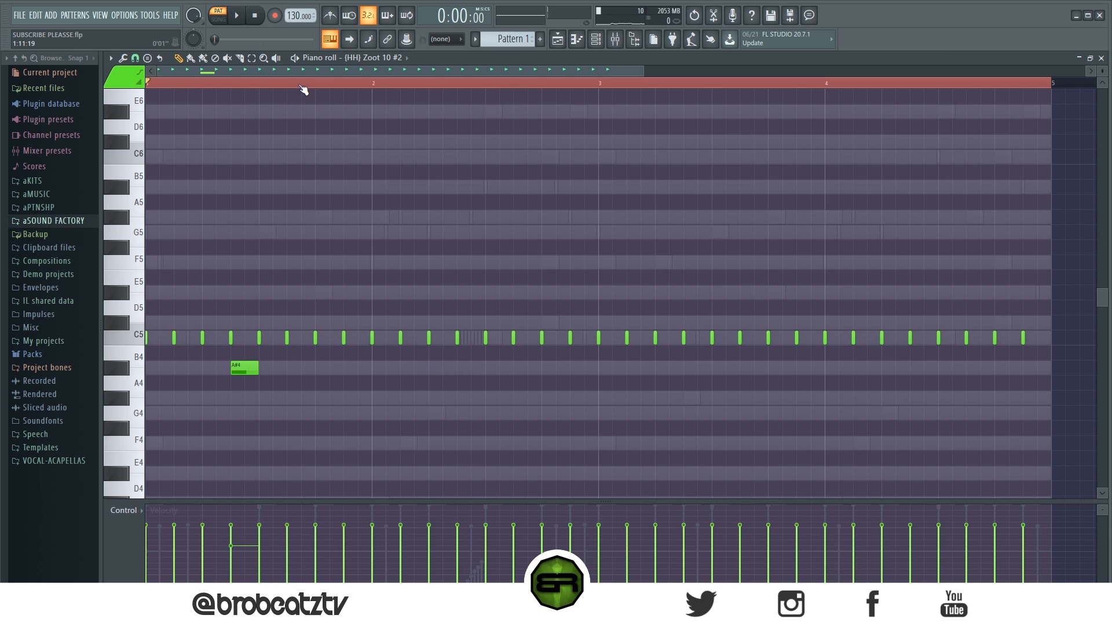
key("space")
key("space")
key("space")
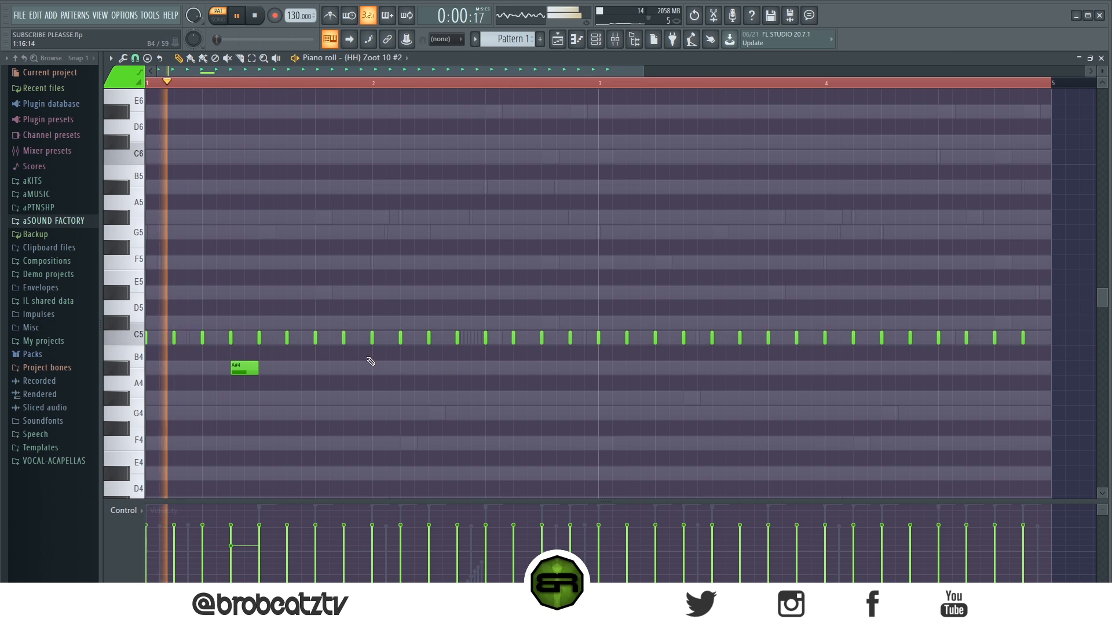
left_click(433, 368)
key("space")
Step: Chop bar 1's A#4 hi-hat note into a fast roll and bar 2's A#4 note into four slices
left_click_drag(460, 360, 198, 368)
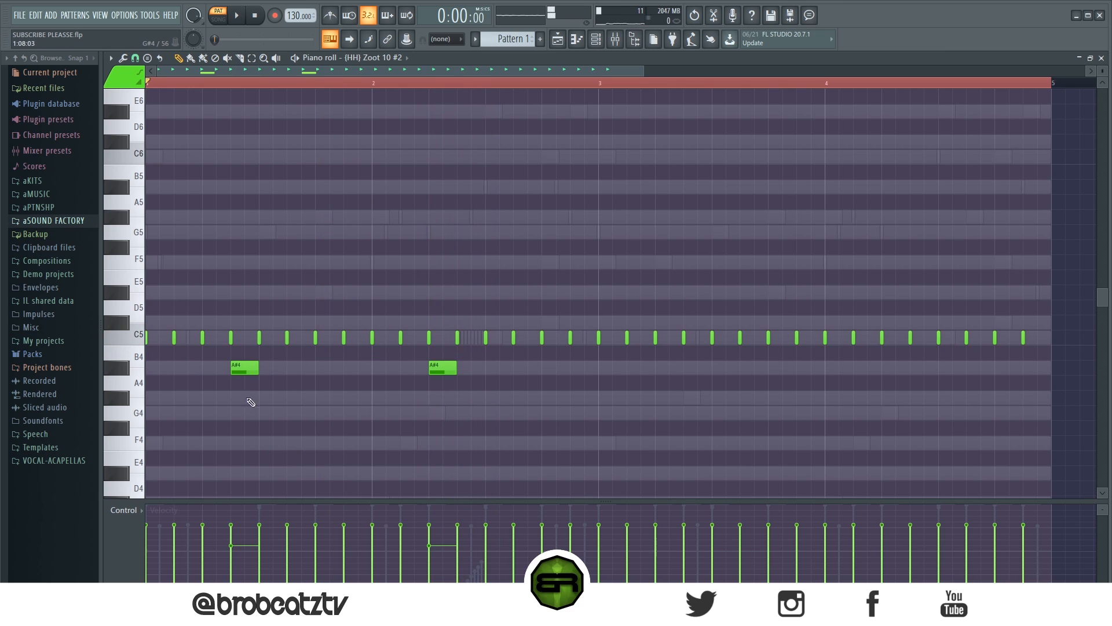
key("ctrl+u")
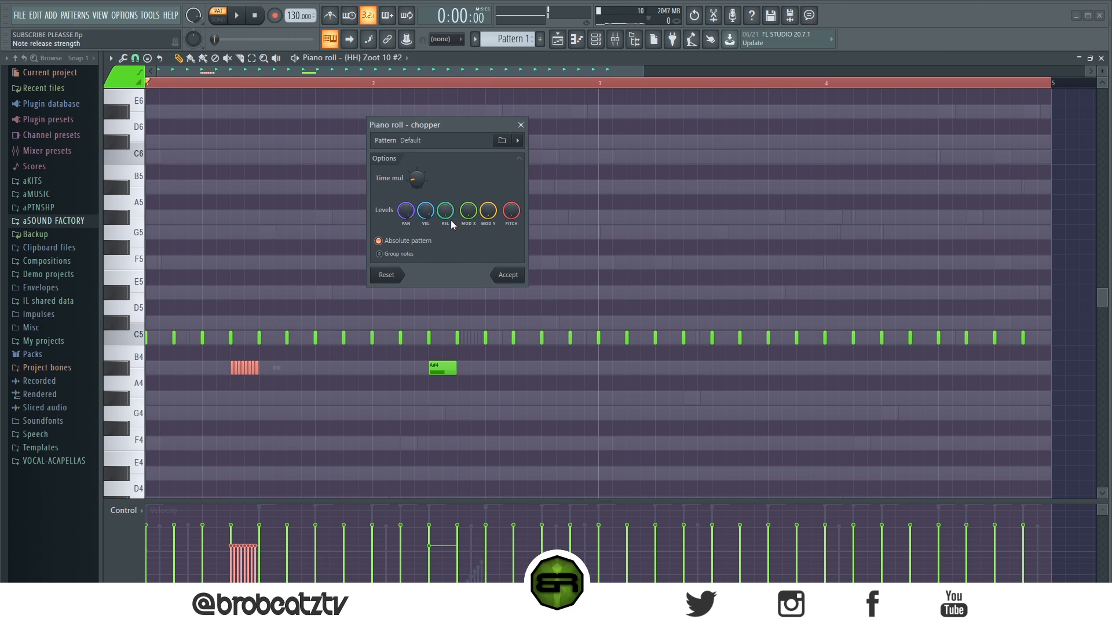
left_click(505, 275)
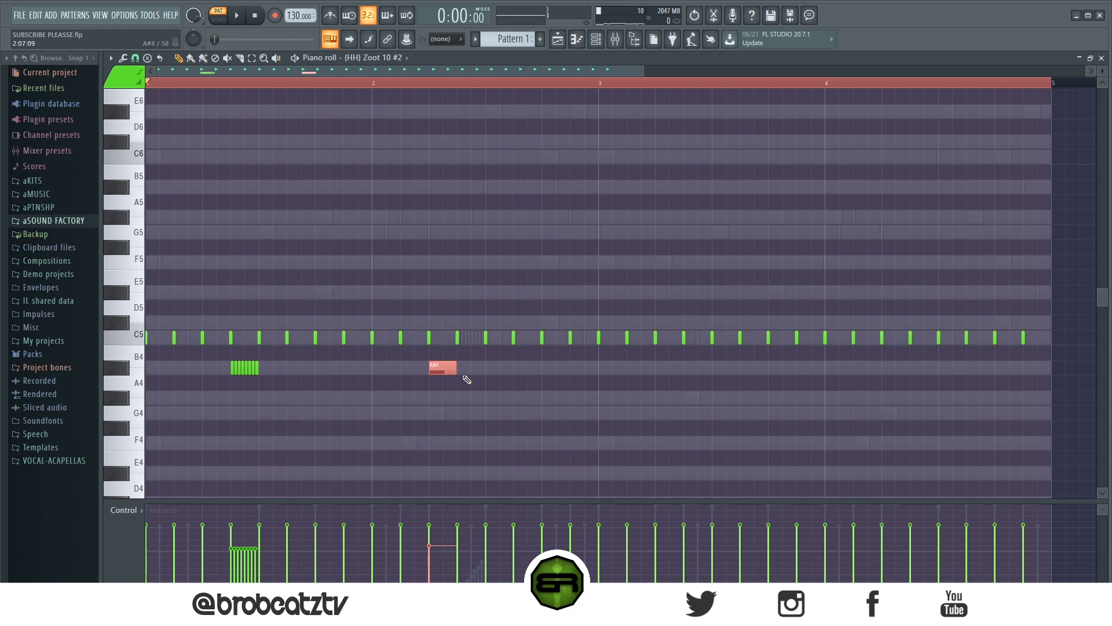
key("ctrl+u")
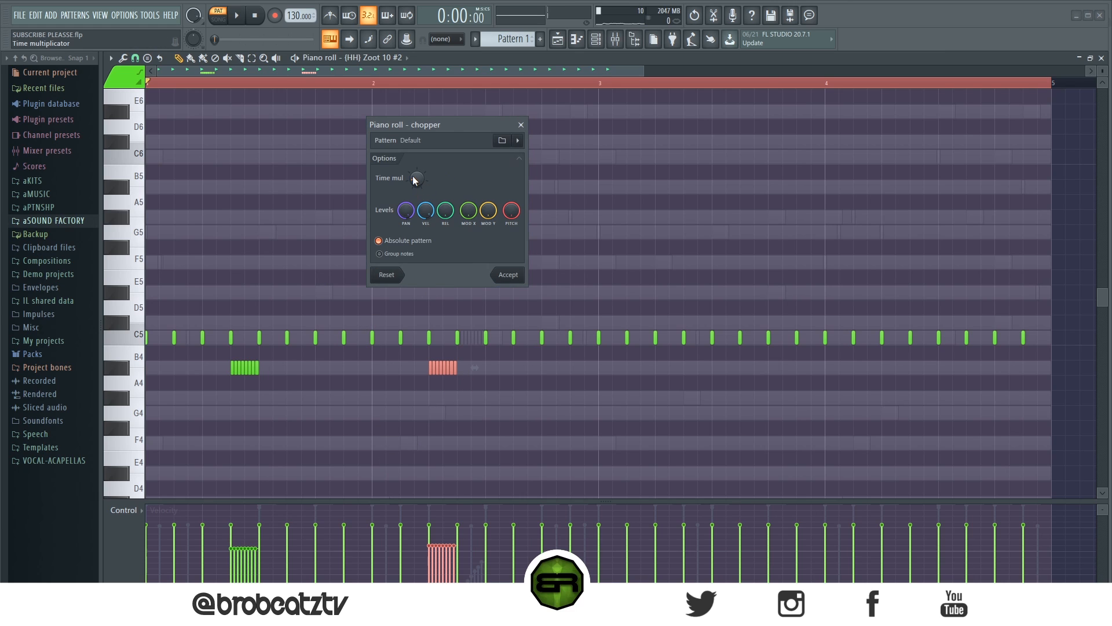
left_click(513, 278)
Step: Copy both A#4 hi-hat rolls to the matching positions in bars 3 and 4 and deselect them
left_click(121, 368, "ctrl")
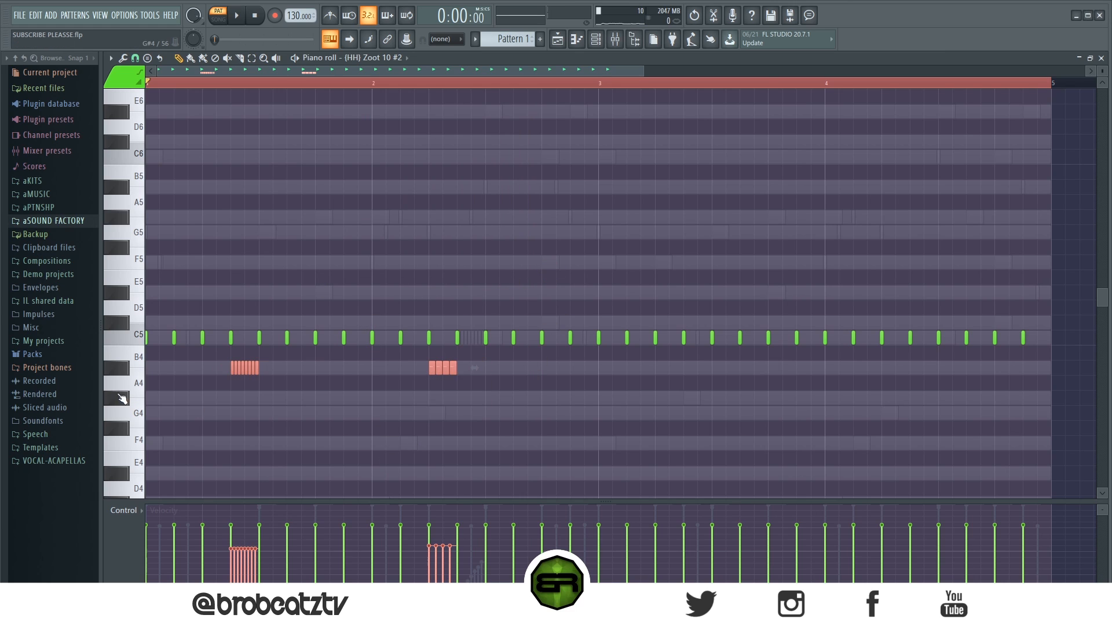
left_click_drag(256, 366, 715, 418)
left_click(722, 423)
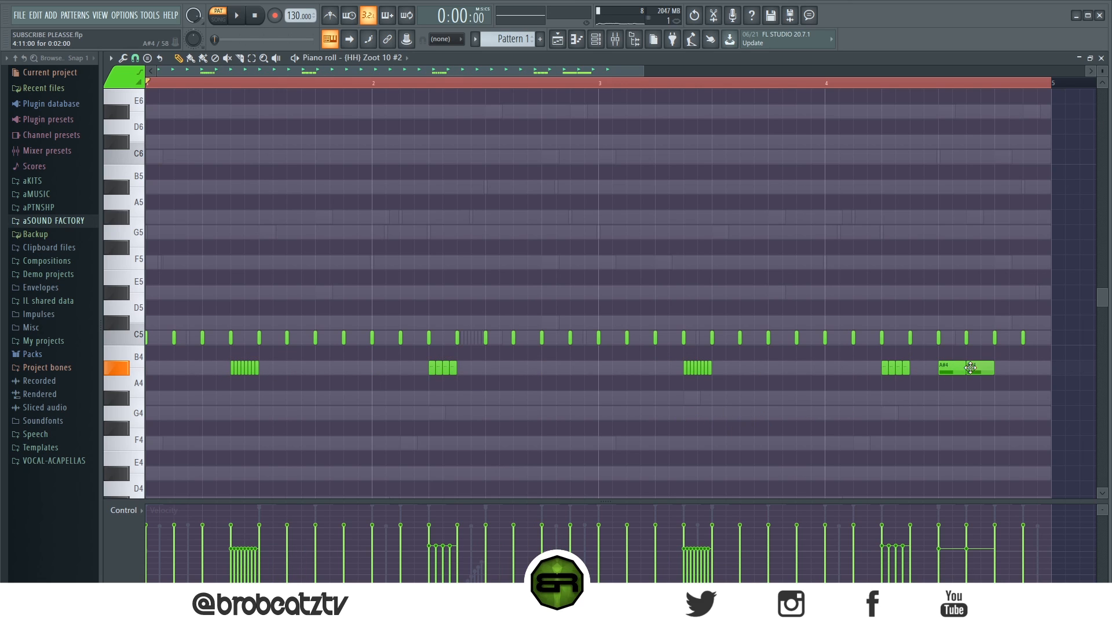
Step: Play the pattern and delete the two unchopped A#4 notes starting on beat 3 of bar 4
key("space")
right_click(987, 369)
right_click(962, 372)
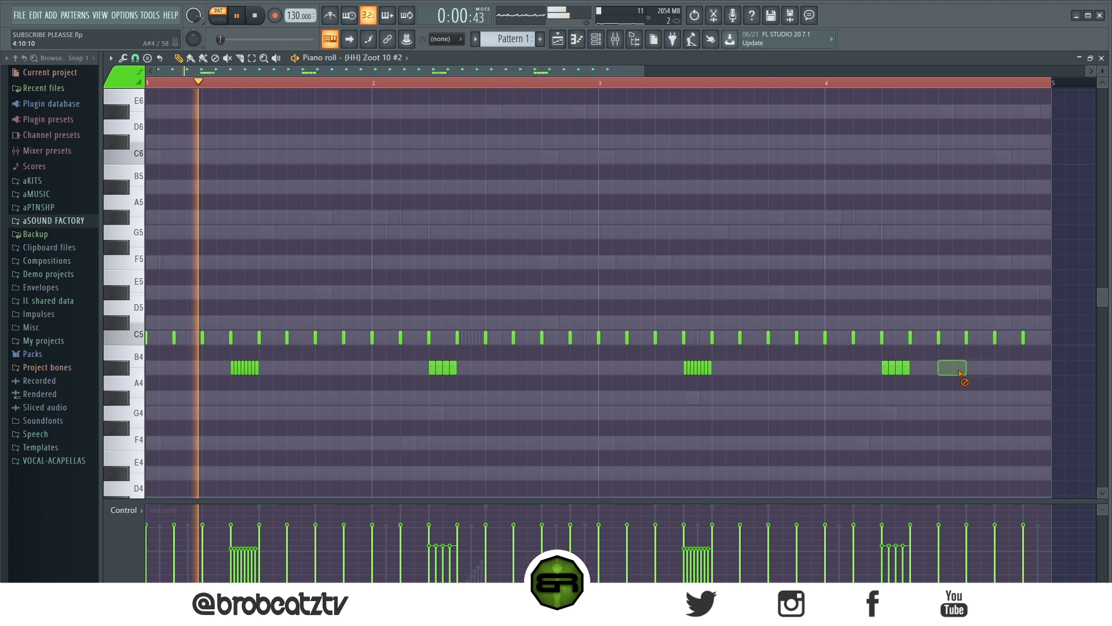
Step: Add two consecutive A#4 hi-hat notes on steps 11 and 13 of bar 3 and check the pattern's playback
left_click(748, 368)
left_click(790, 366)
left_click_drag(791, 365, 776, 366)
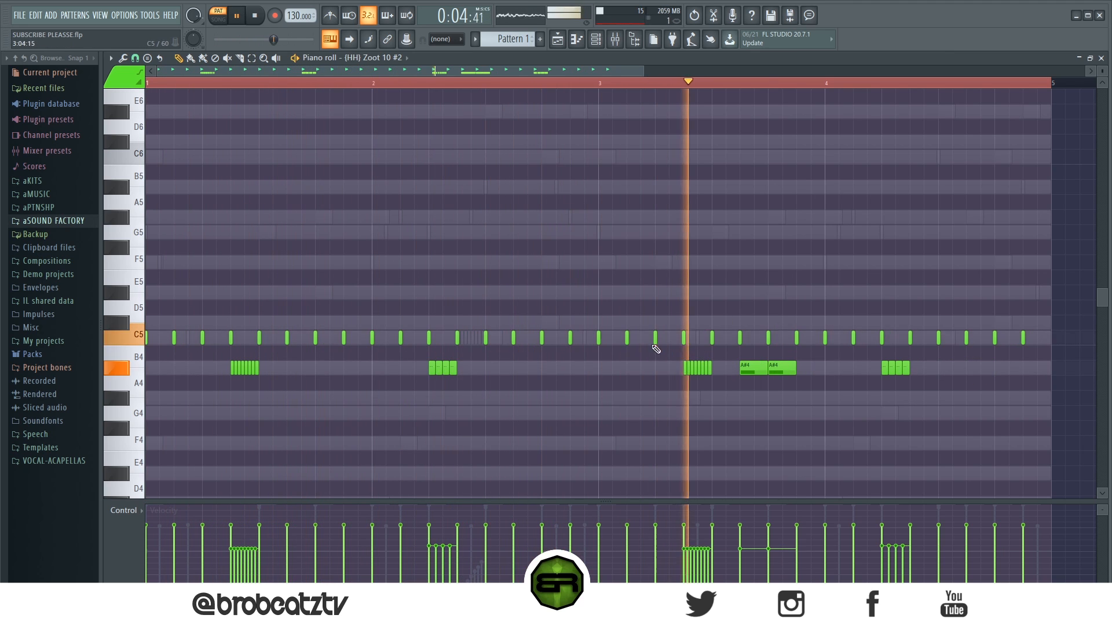
left_click_drag(754, 344, 797, 395)
key("space")
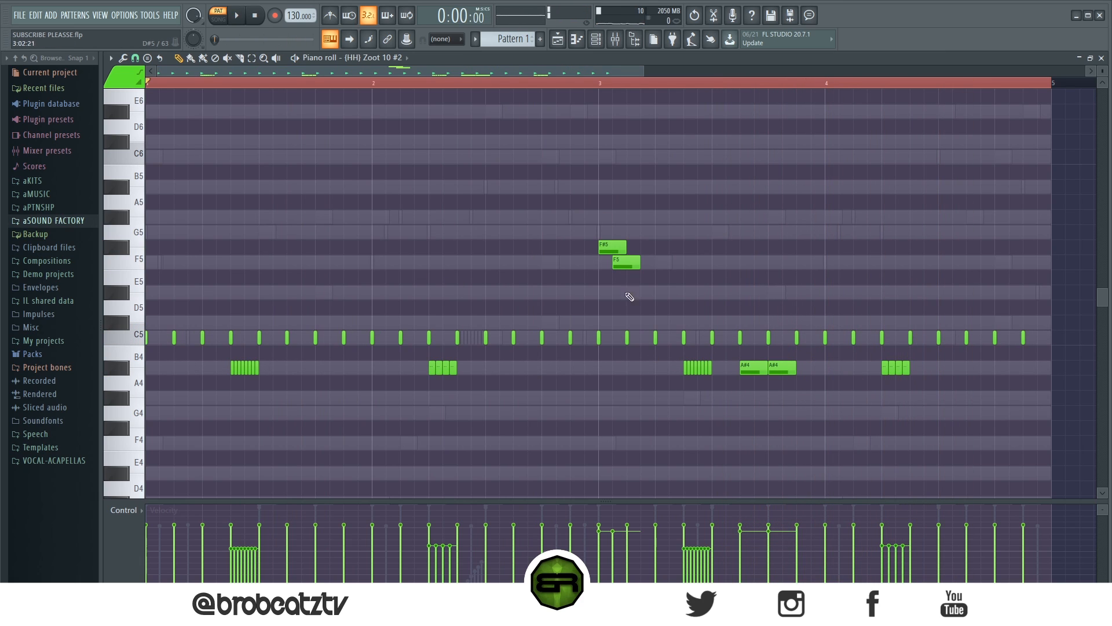
Step: Build a descending F#5, F5, D#5, D5 hi-hat run on the first four steps of bar 3 and play it back
left_click(659, 308)
left_click_drag(616, 243, 663, 312, "ctrl")
scroll(664, 312, "up", 2, "alt")
left_click(718, 258, "ctrl")
key("space")
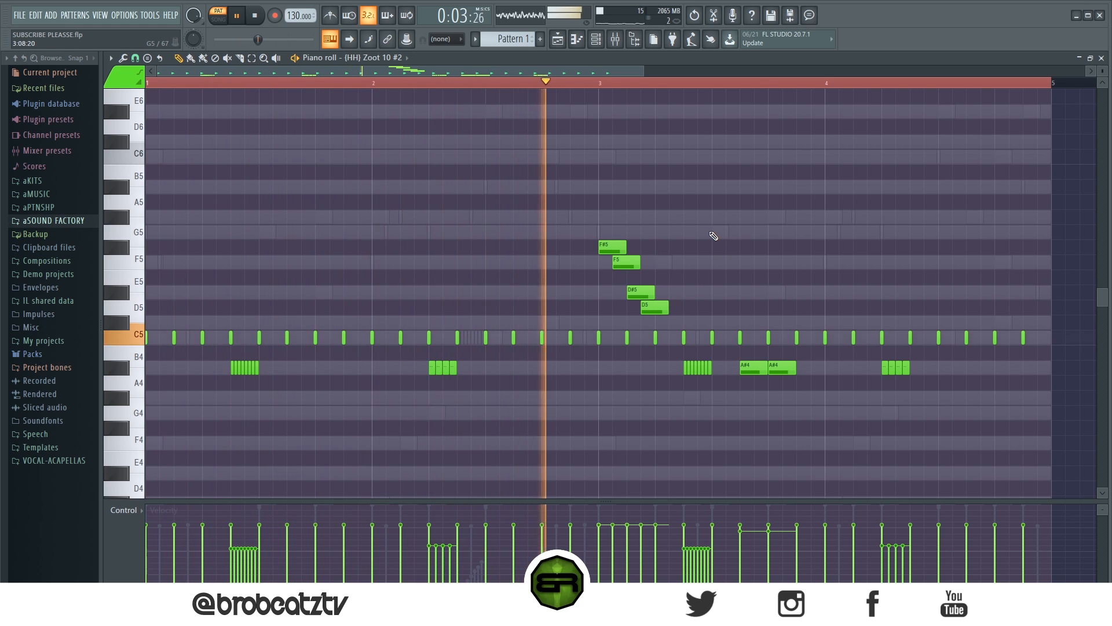
key("space")
Step: In the 808 BitBug piano roll, place F5 on steps 1 and 13 of bar 1 and C5 on step 9 of bar 2
left_click(558, 38)
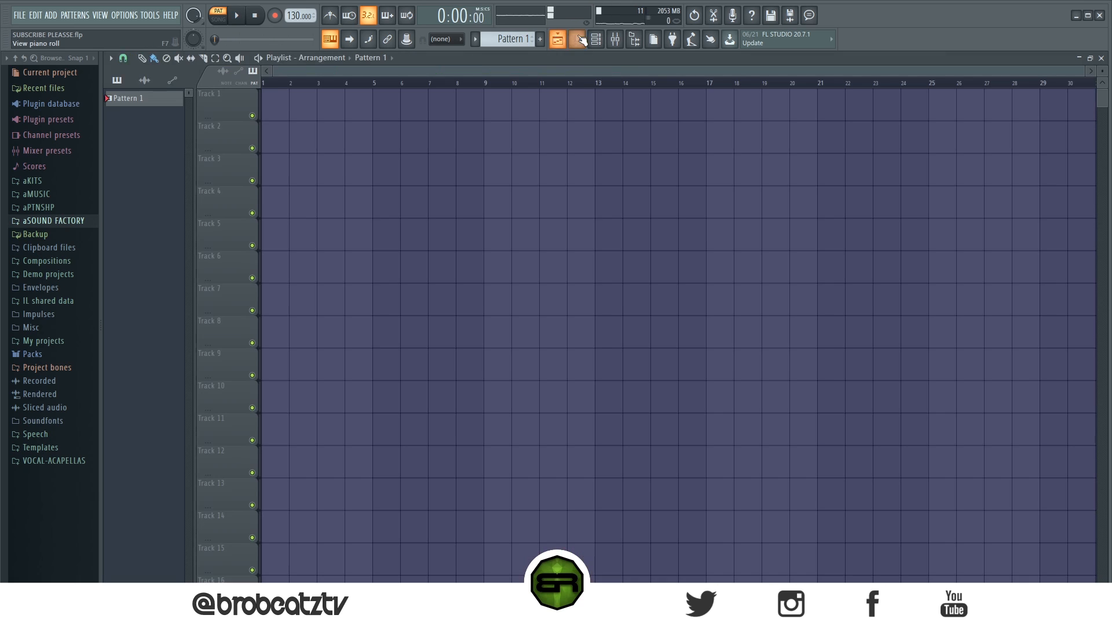
left_click(595, 40)
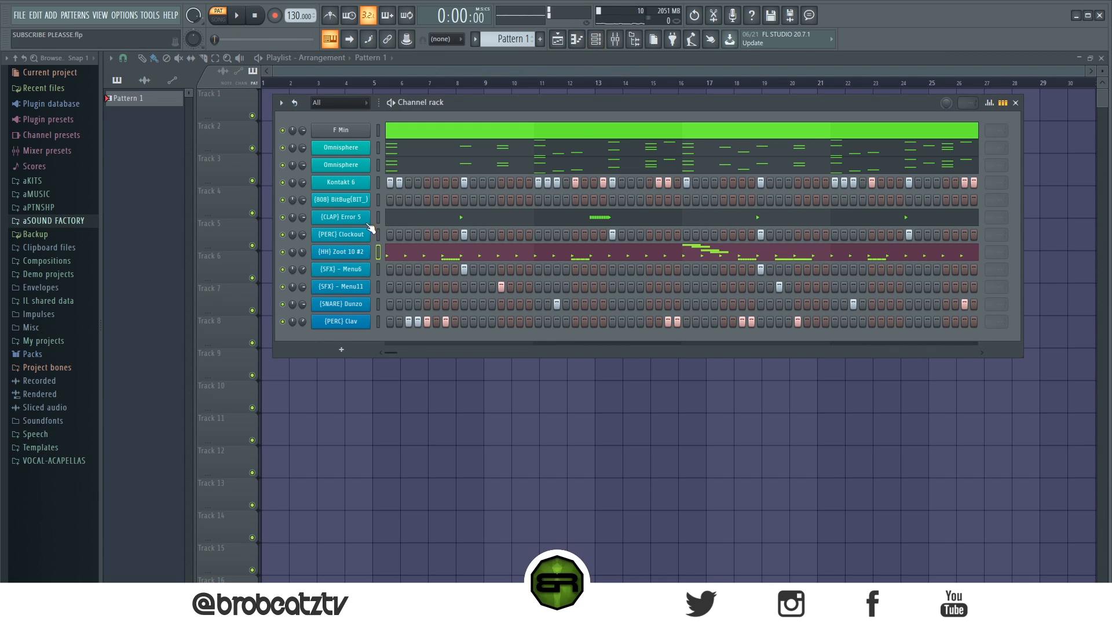
right_click(366, 199)
left_click(402, 201)
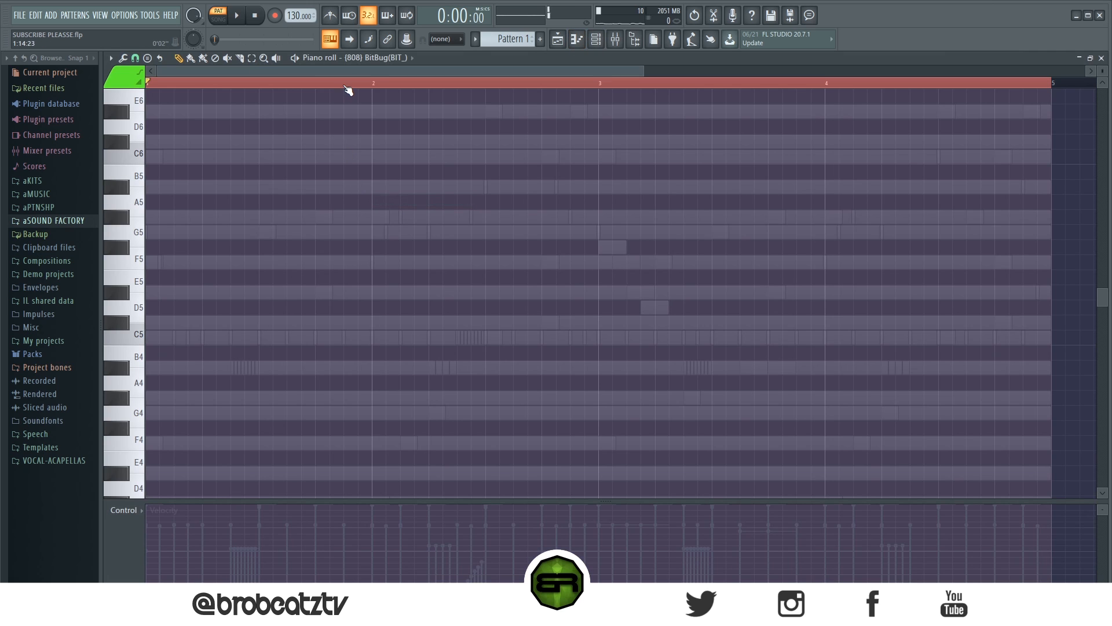
scroll(284, 87, "up", 3)
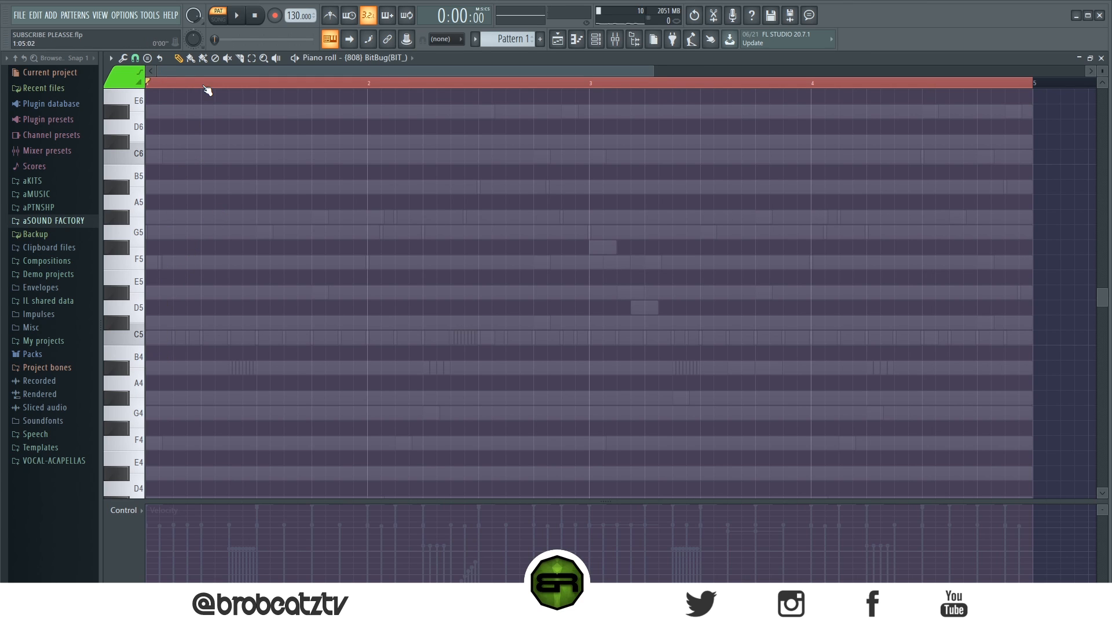
scroll(209, 82, "up", 1)
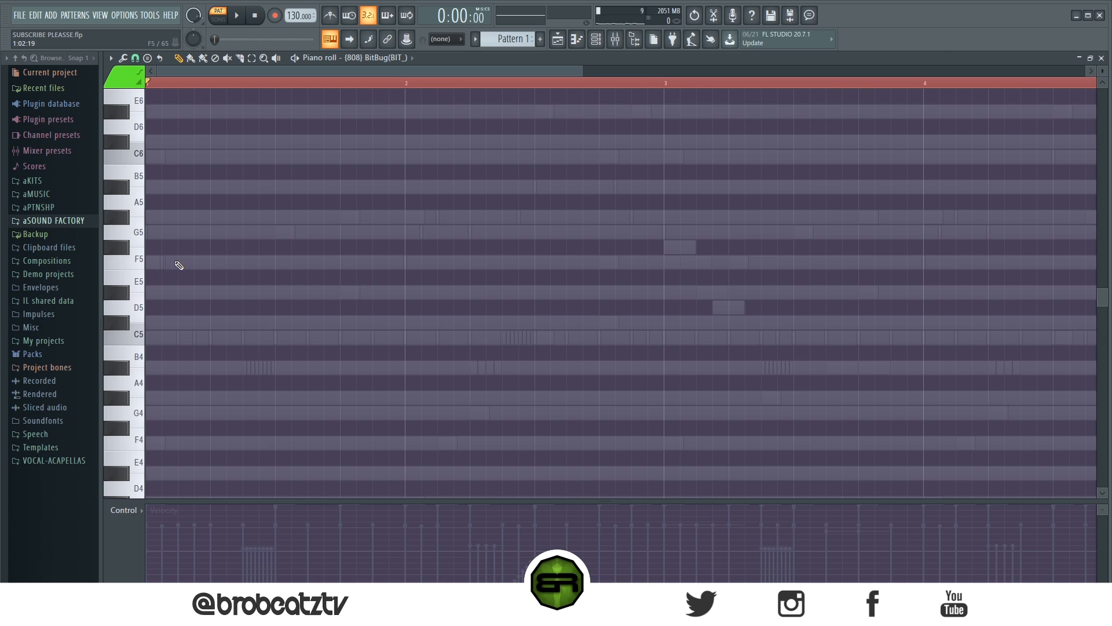
key("space")
left_click(348, 262)
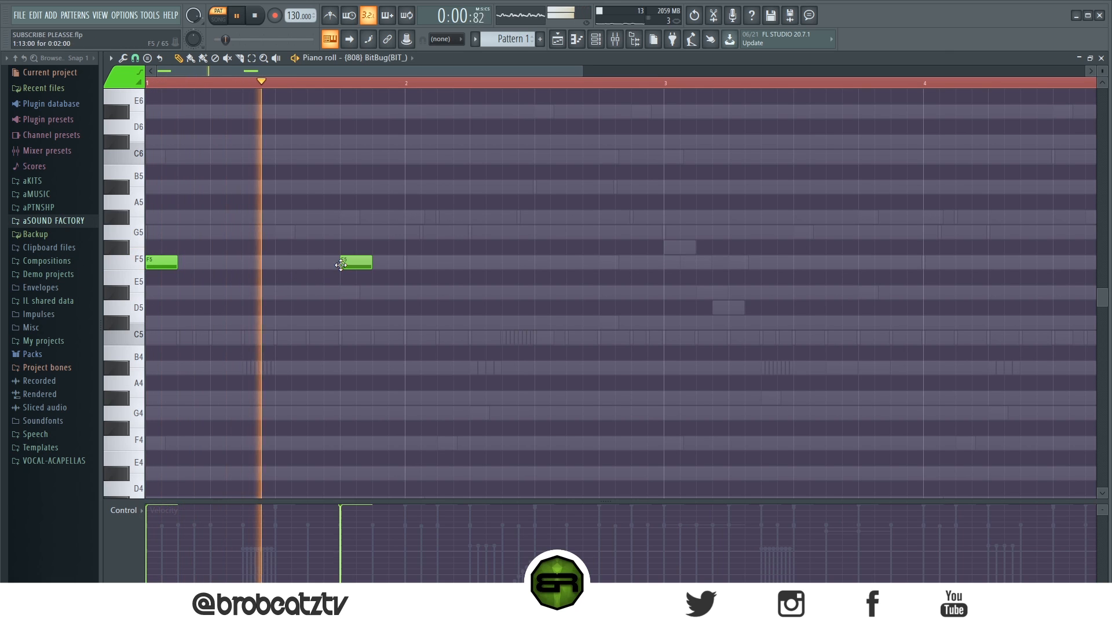
left_click(528, 340)
key("space")
Step: Copy the three 808 notes to the matching positions in bars 3 and 4 and deselect them
key("ctrl+a")
key("space")
key("space")
mouse_move(162, 264)
left_mouse_down()
mouse_move(688, 288)
mouse_move(671, 288)
left_mouse_up()
left_click(354, 399)
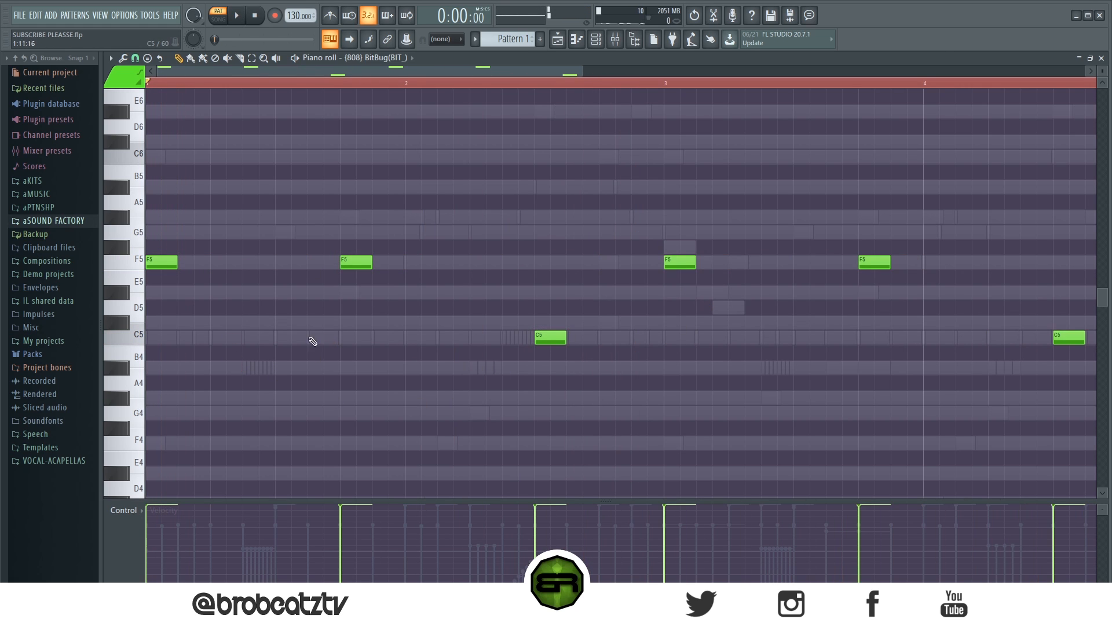
Step: Examine the first Omnisphere channel's melody notes as a pitch reference for the 808
left_click(598, 42)
left_click(597, 43)
left_click(598, 43)
left_click(457, 152)
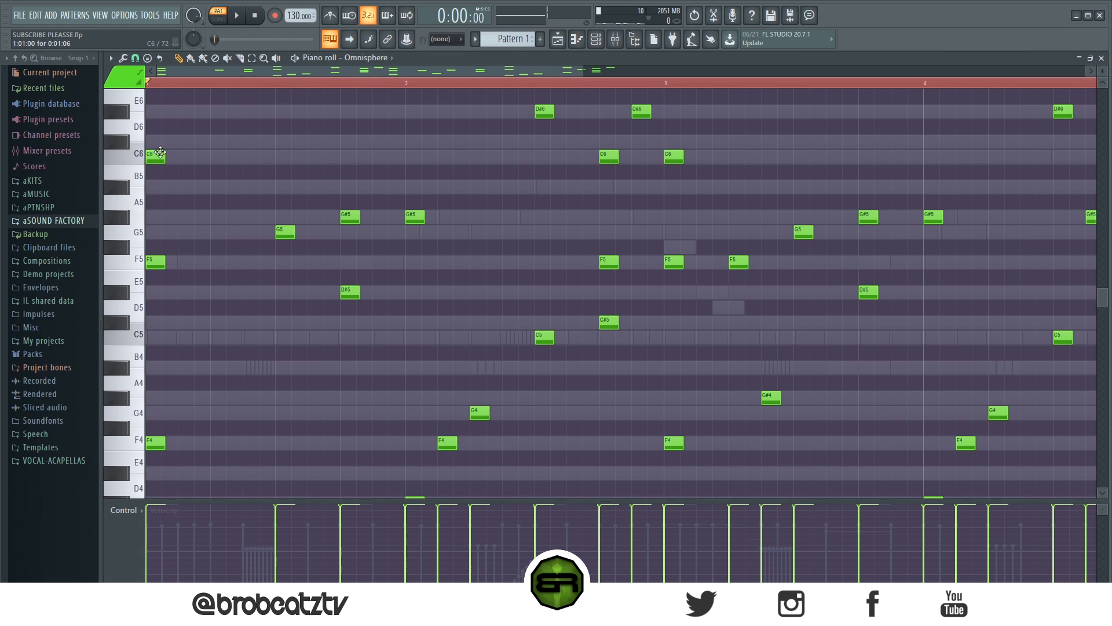
scroll(186, 322, "up", 2)
scroll(315, 321, "up", 2)
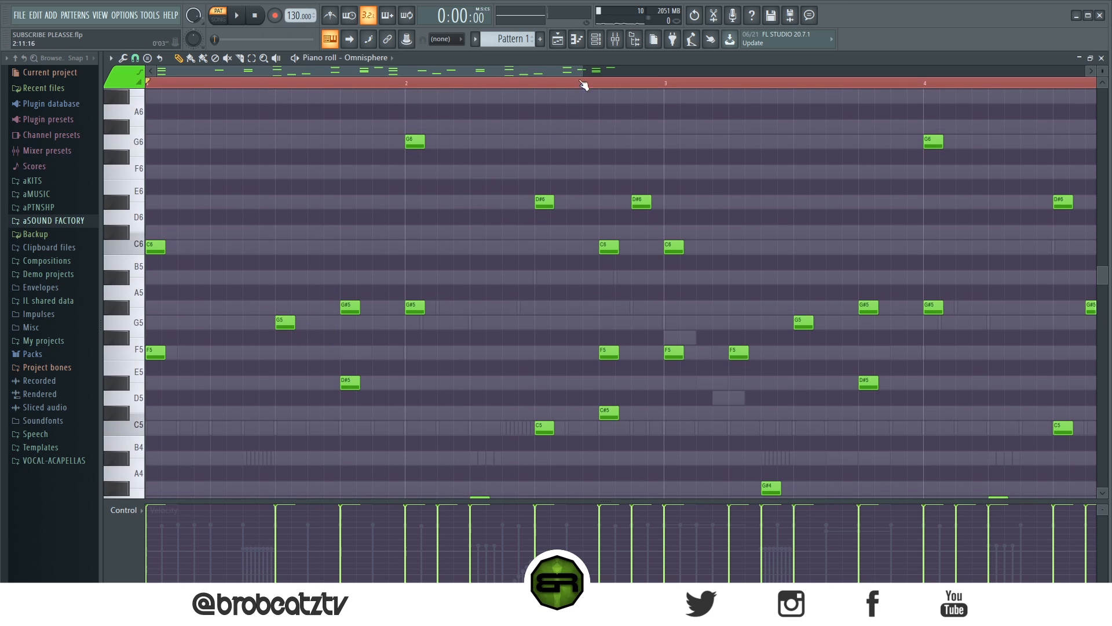
Step: Return to the 808 piano roll and add a G#4 note on step 7 of bar 1 while checking playback
left_click(596, 43)
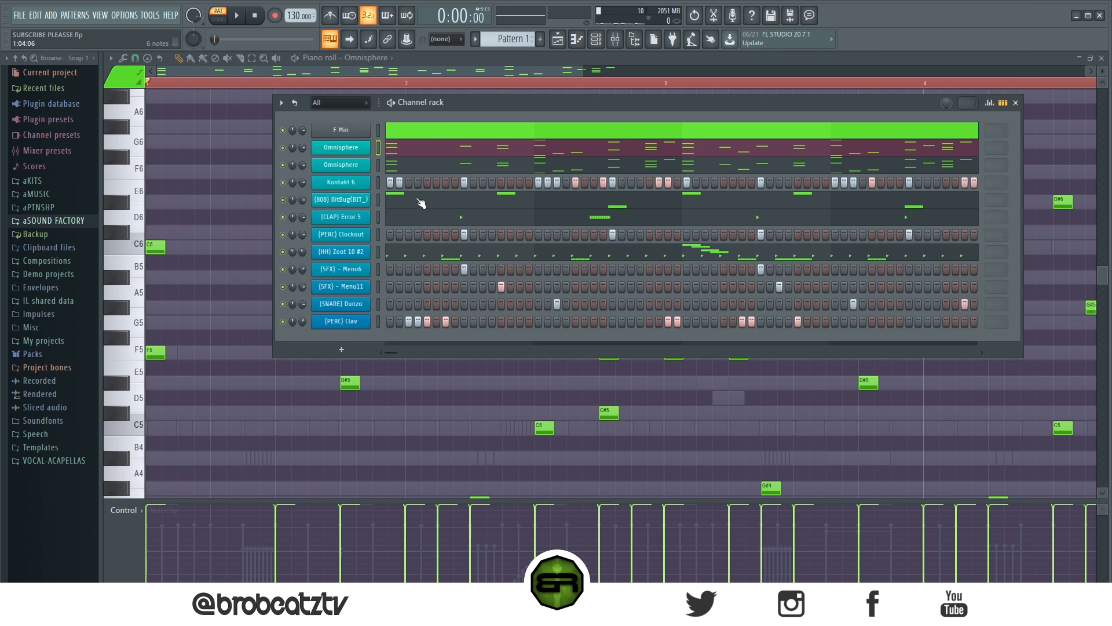
left_click(421, 201)
scroll(259, 368, "down", 2)
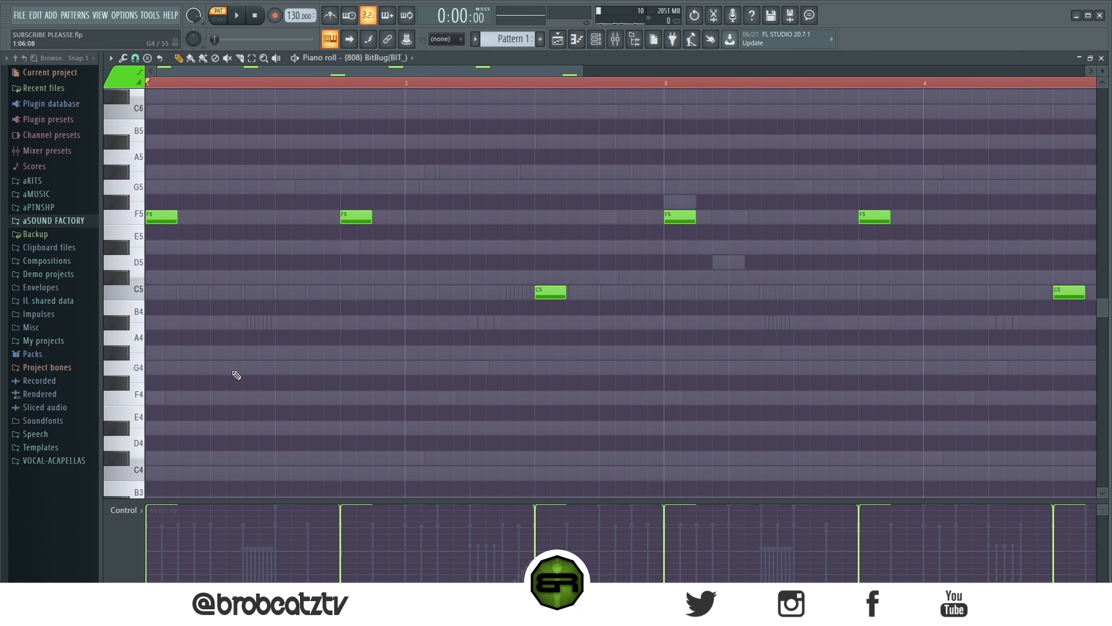
key("space")
left_click(243, 369)
key("space")
key("space")
left_click_drag(249, 363, 250, 352)
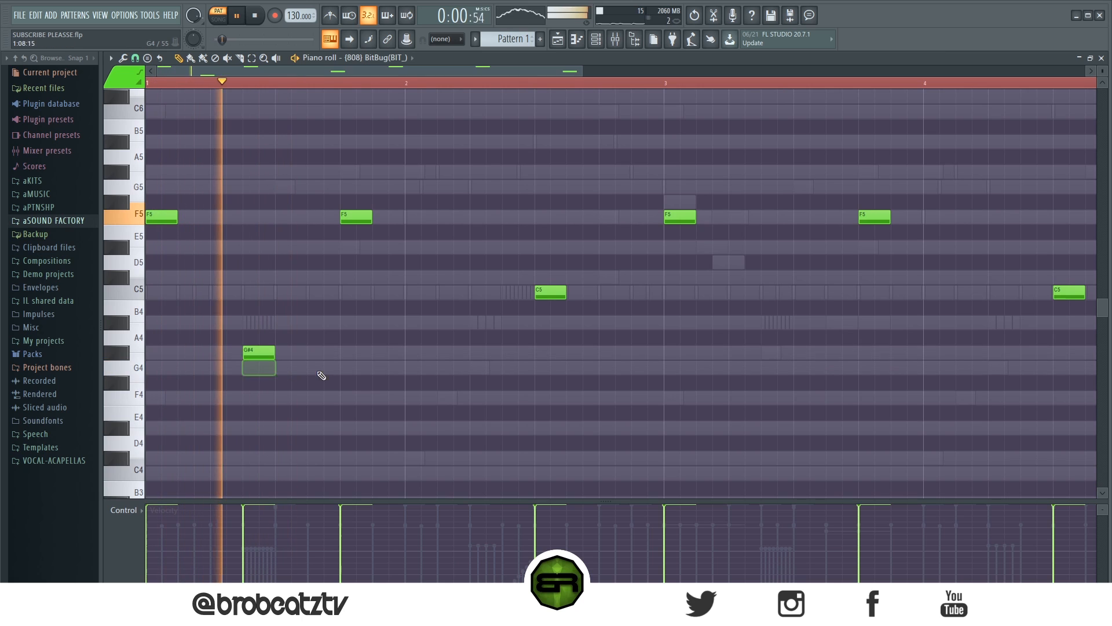
key("space")
key("space")
left_click(311, 340)
key("space")
right_click(316, 342)
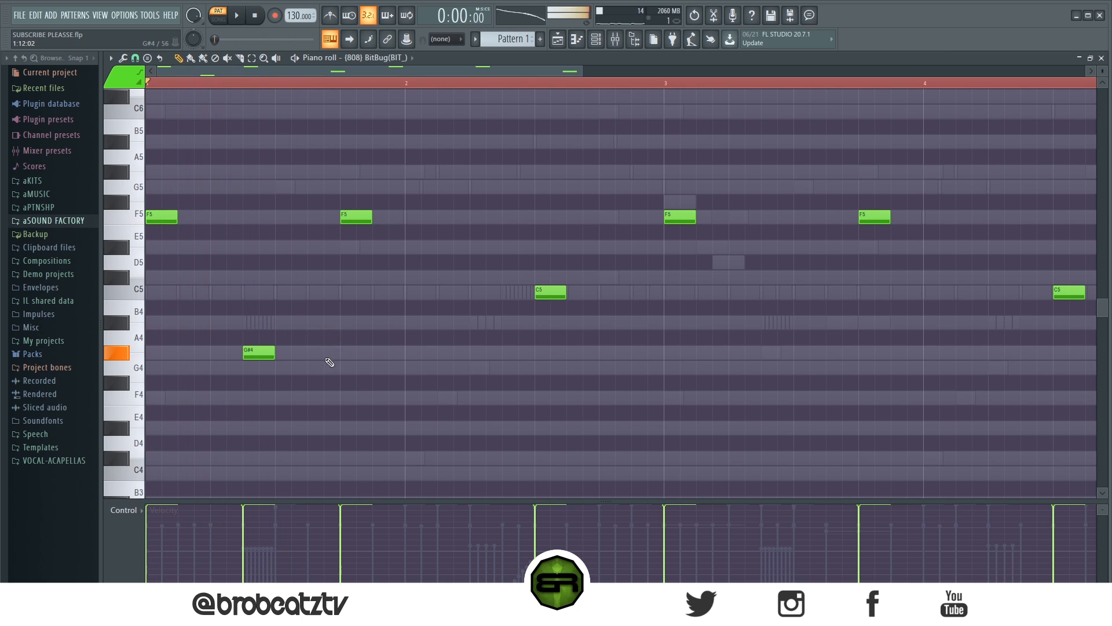
Step: Lower the 808 note on step 13 of bar 1 to G#4 and add a C6 note on step 15 of bar 4
left_click_drag(172, 301, 391, 387)
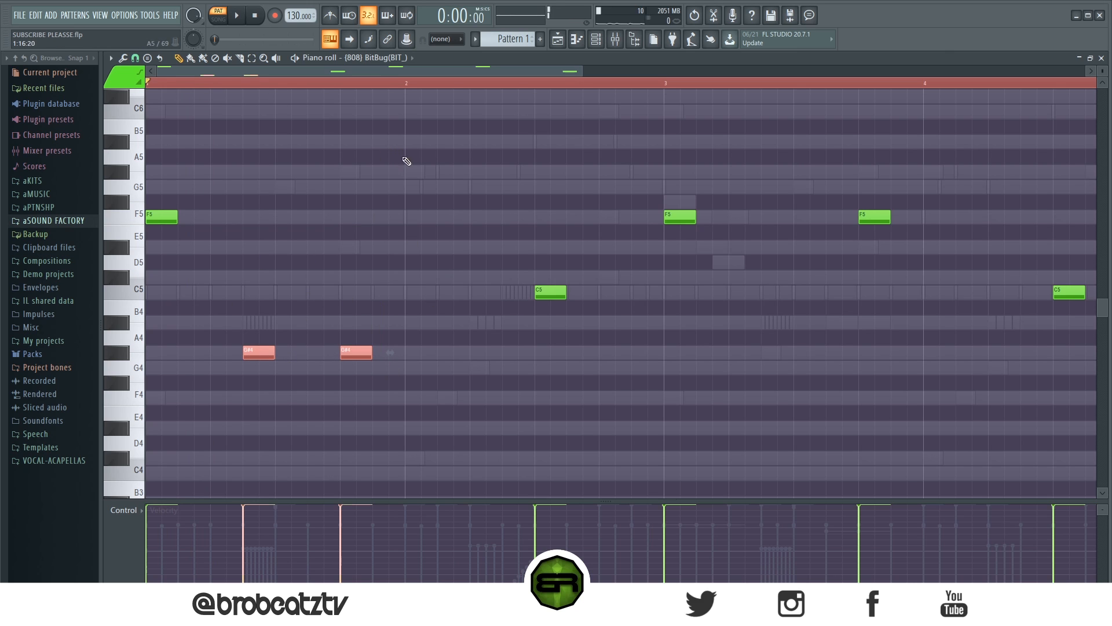
scroll(404, 85, "down", 2)
key("space")
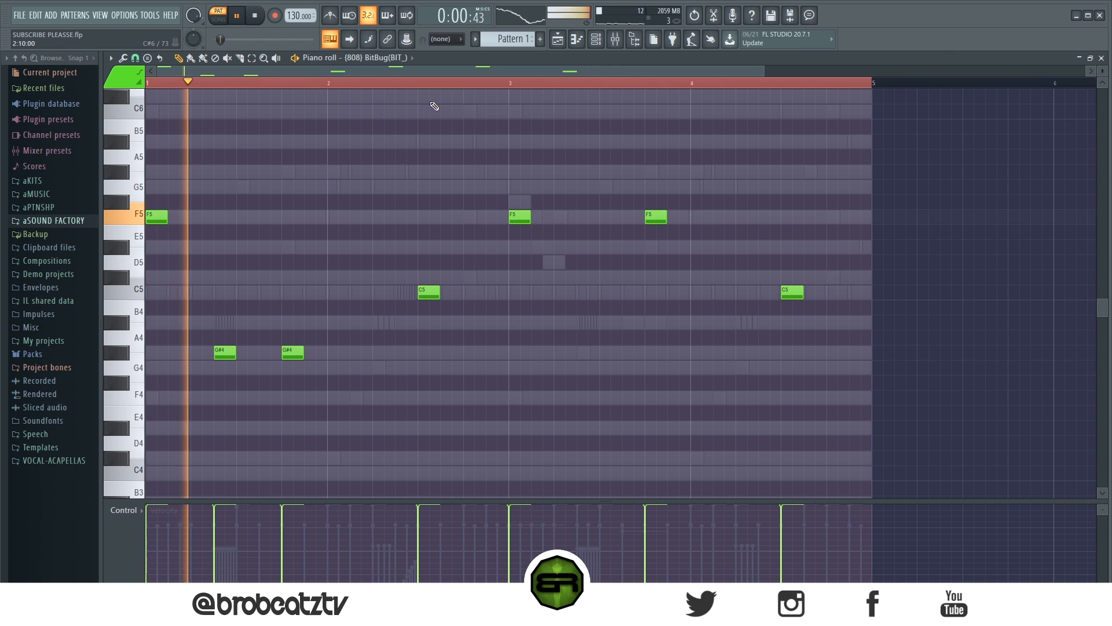
left_click(859, 292)
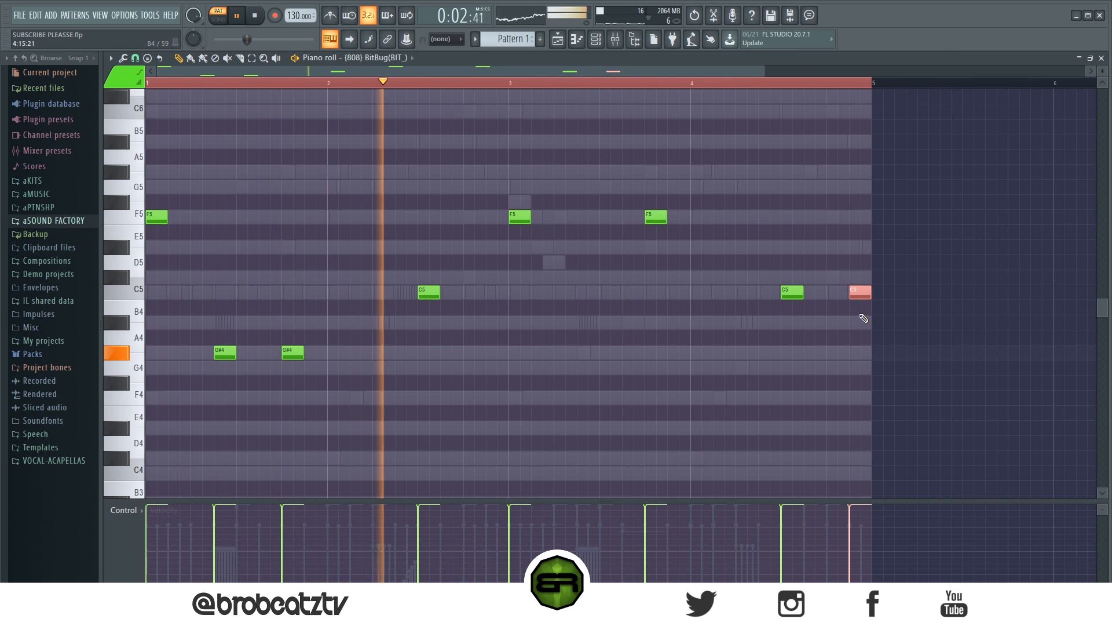
key("ctrl+Up")
Step: Mute the clap channel and play back the full pattern with the new 808 line
left_click(596, 40)
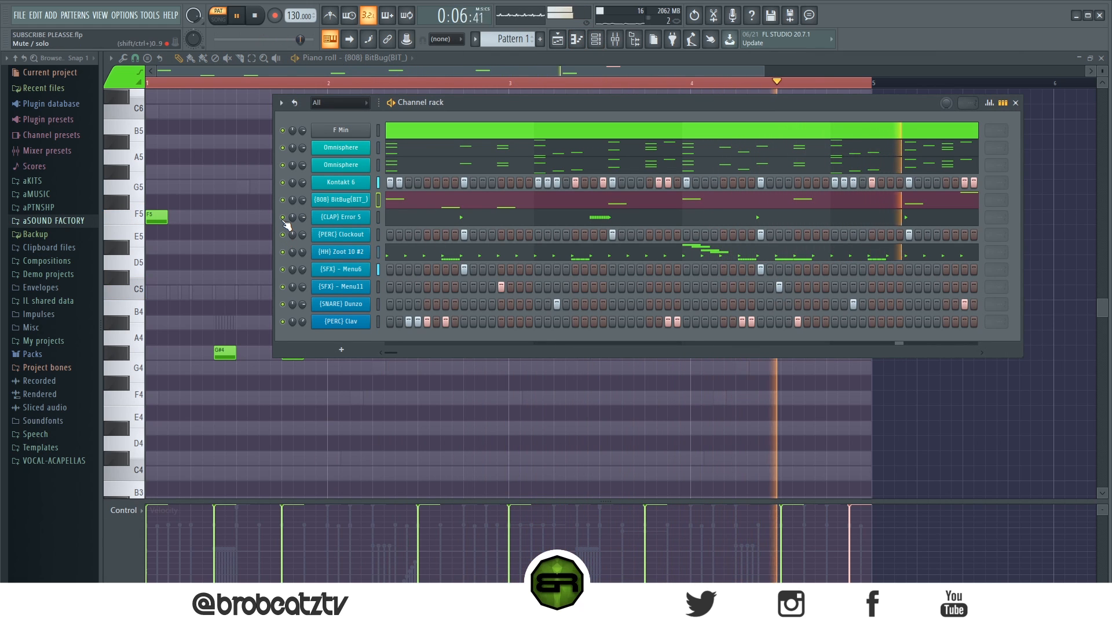
right_click(233, 223)
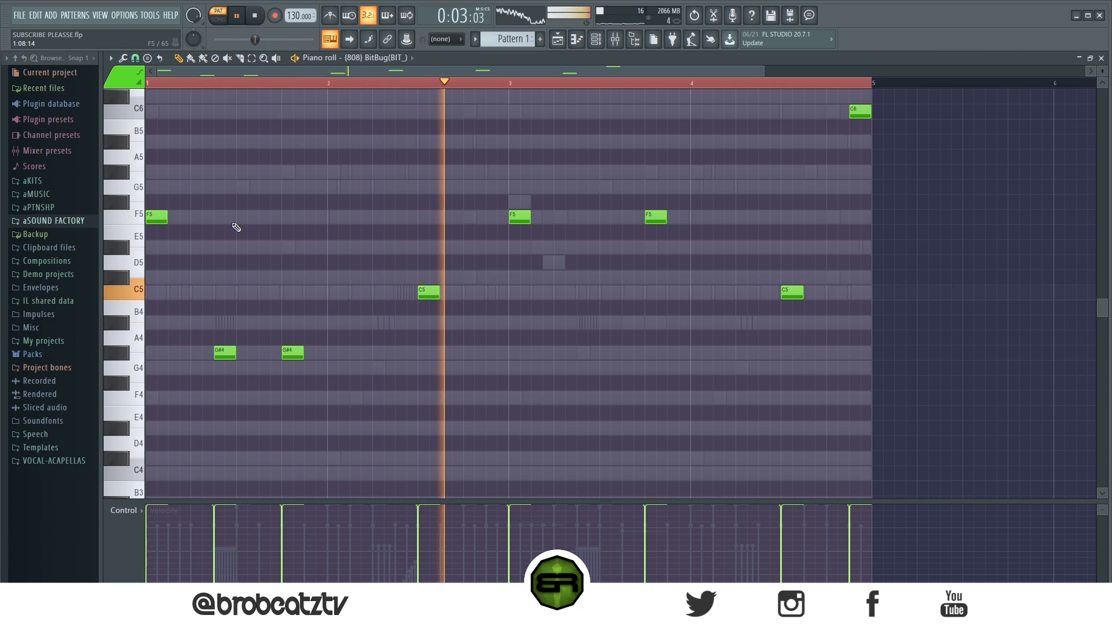
key("space")
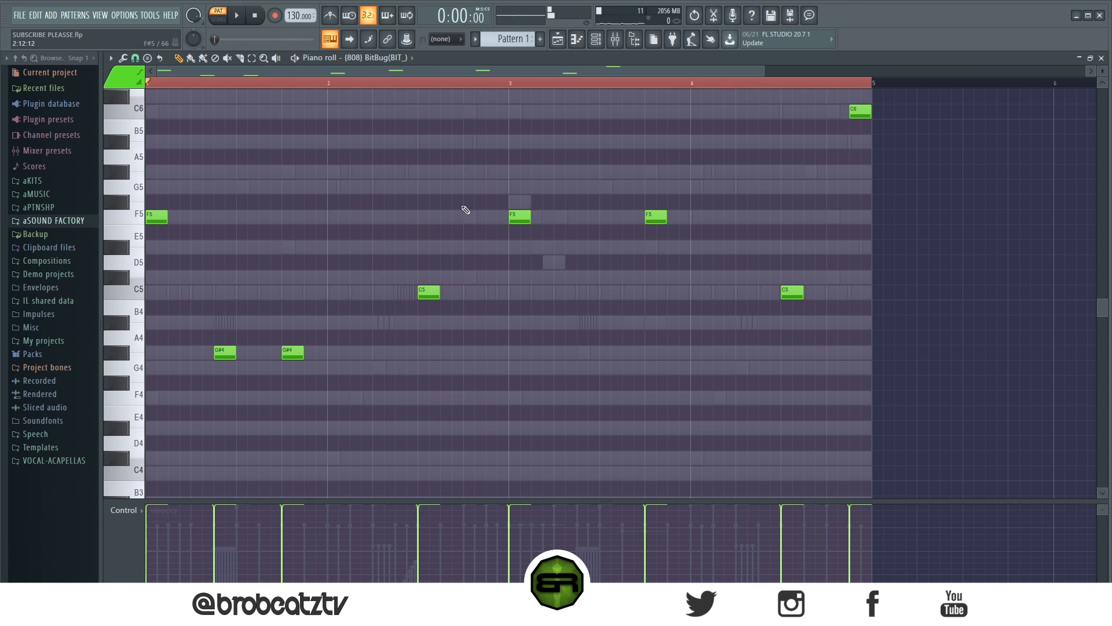
left_click(576, 44)
left_click(557, 41)
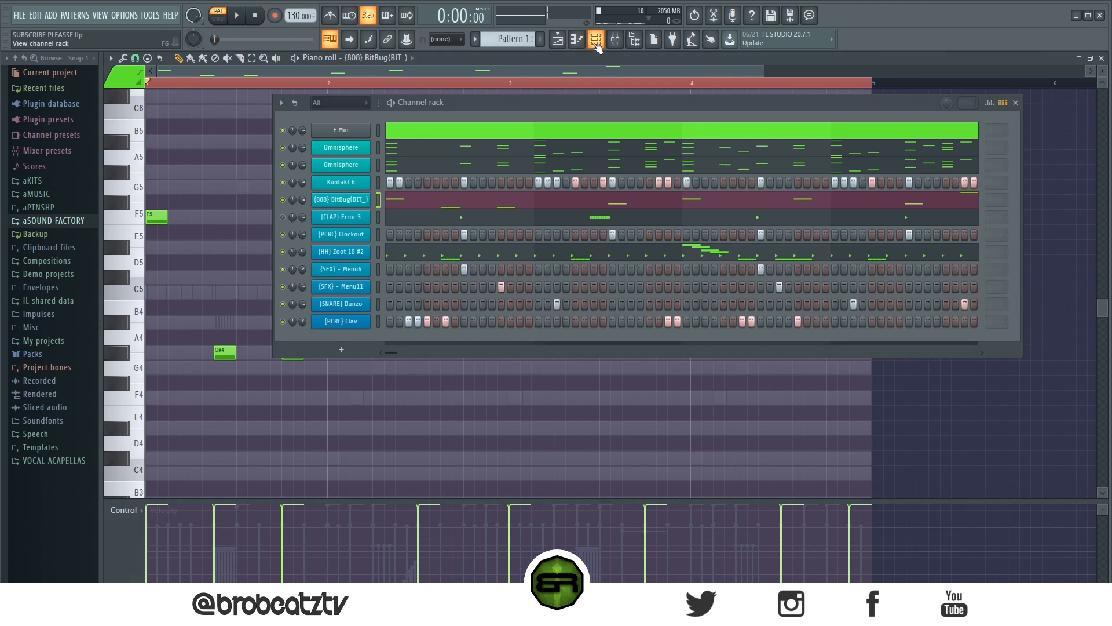
key("space")
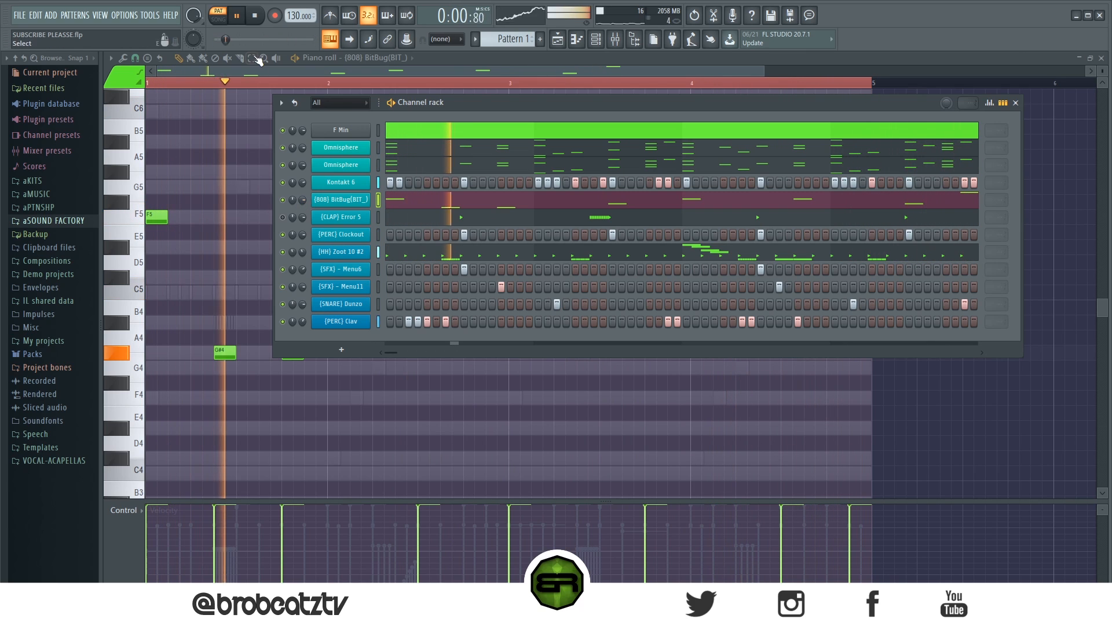
left_click(255, 16)
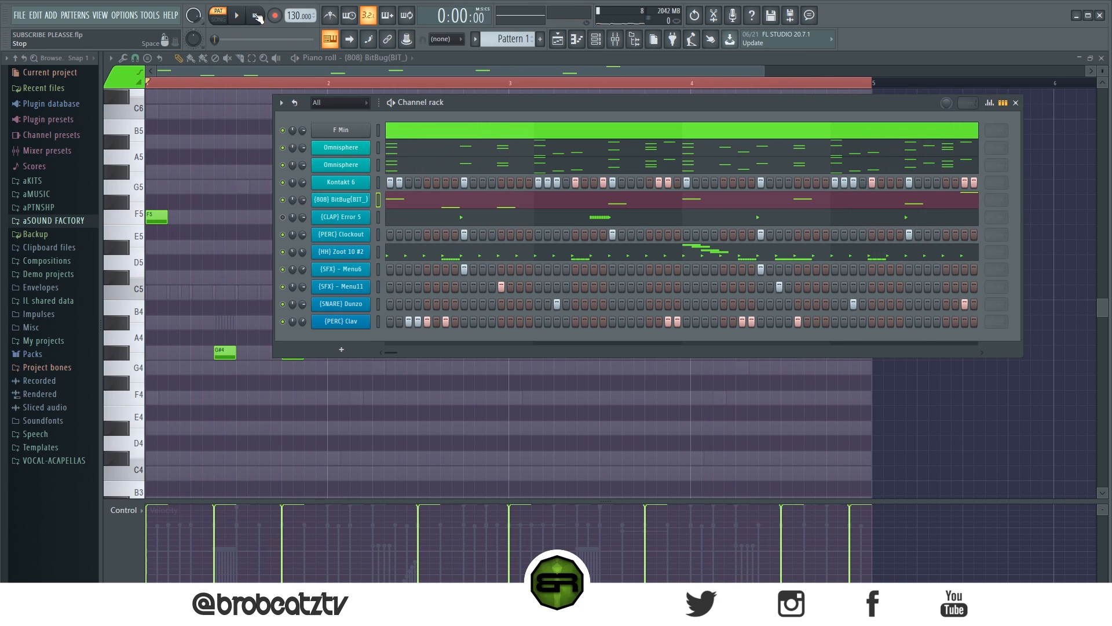